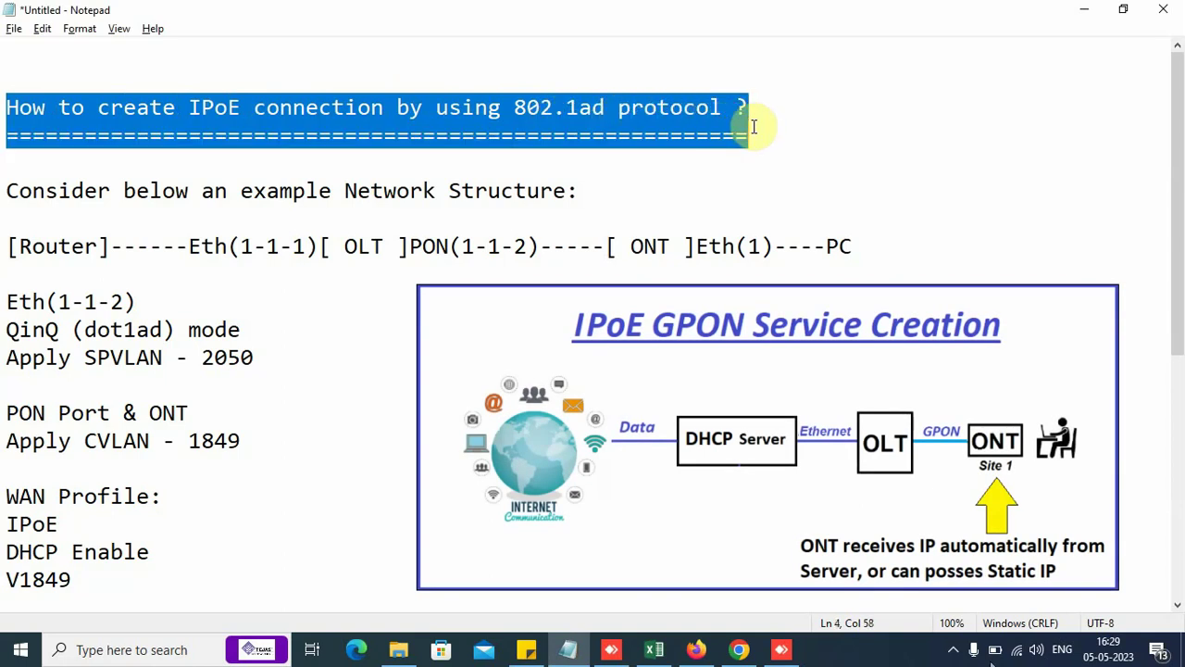
Step: Review the notes' title (IPoE, 802.1ad) and the Router-to-PC network structure with Eth(1-1-1)
drag(505, 107, 614, 118)
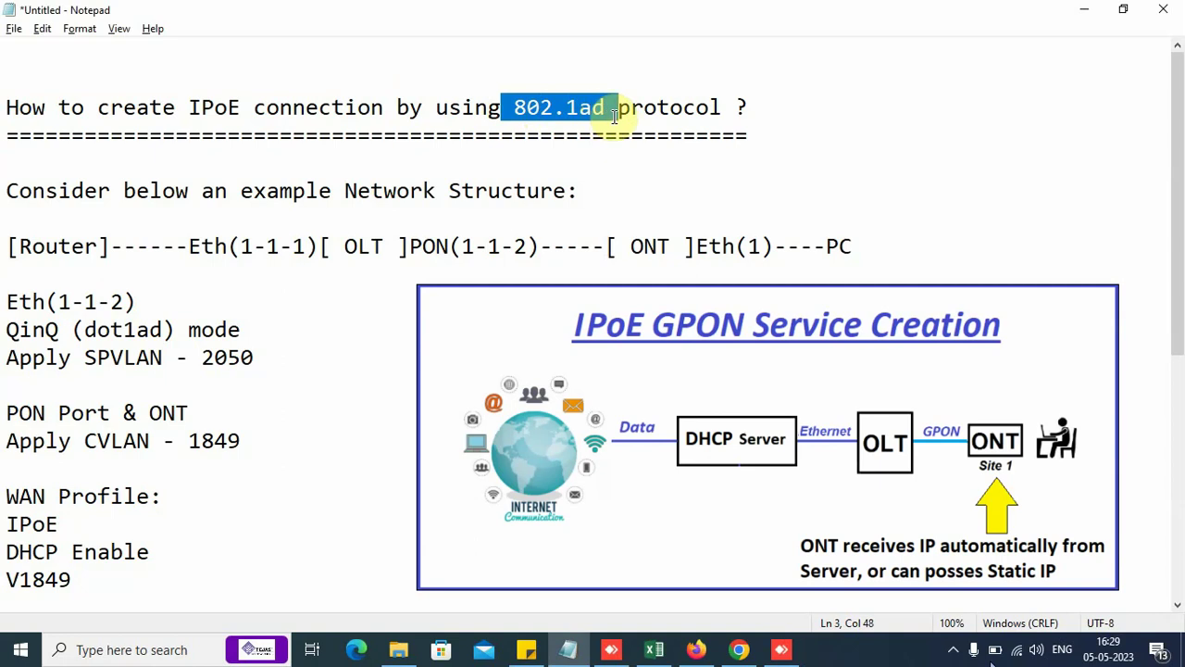
click(613, 115)
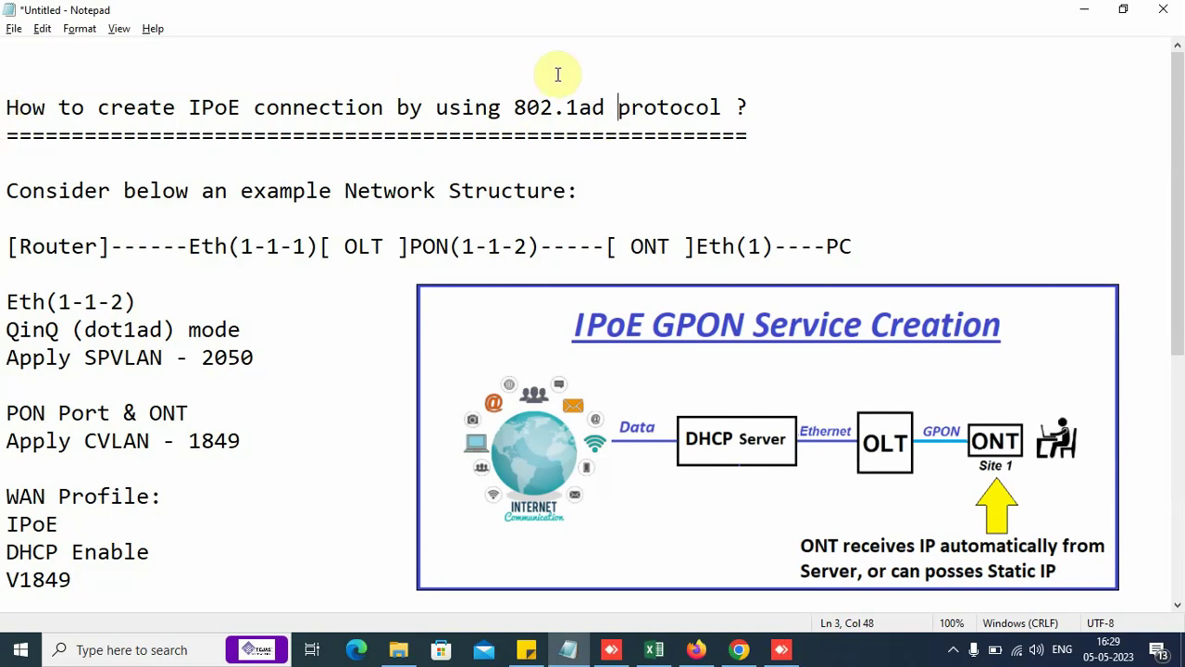
drag(189, 107, 252, 123)
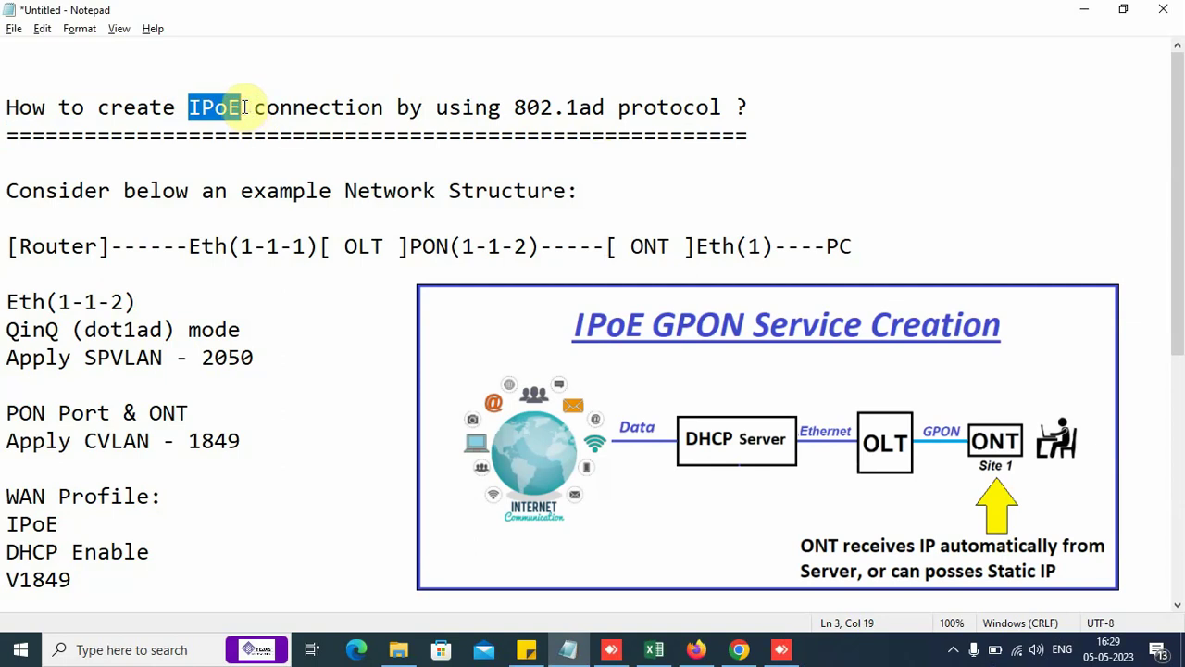
click(246, 108)
drag(189, 107, 236, 97)
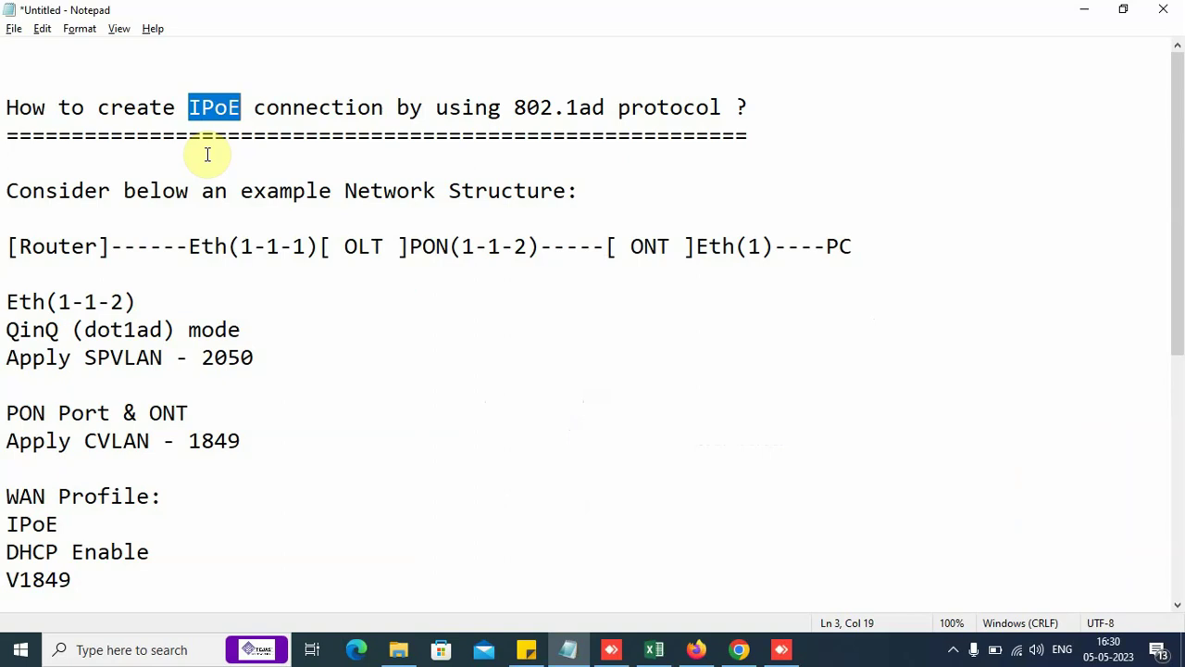
click(6, 191)
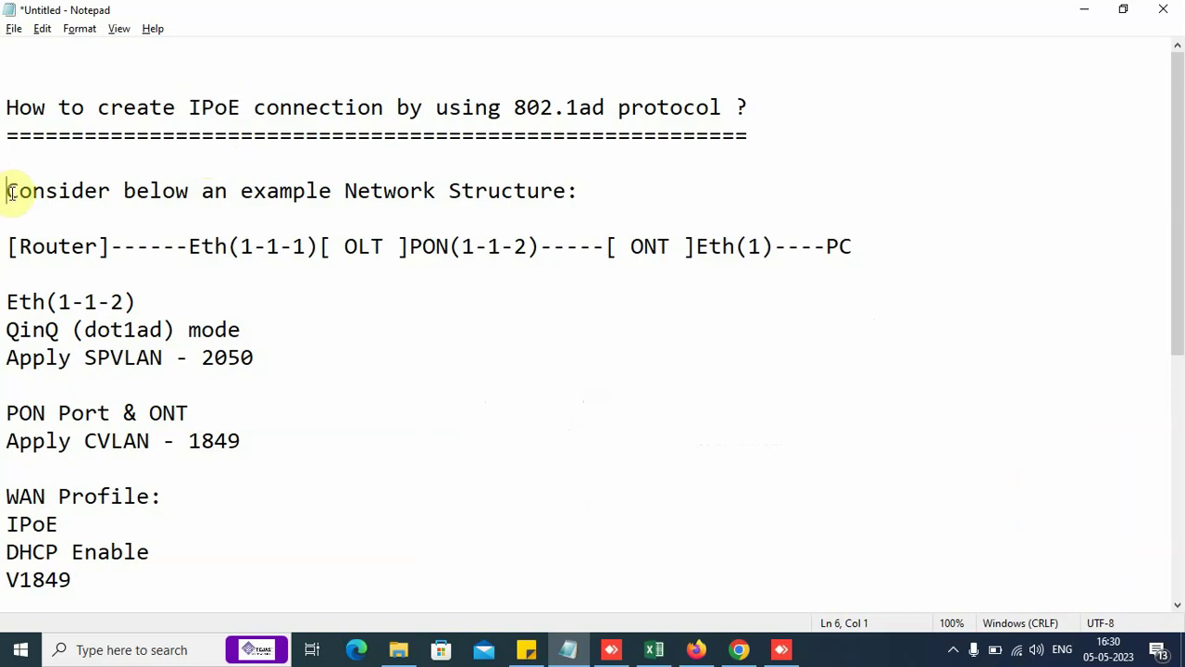
drag(6, 191, 585, 195)
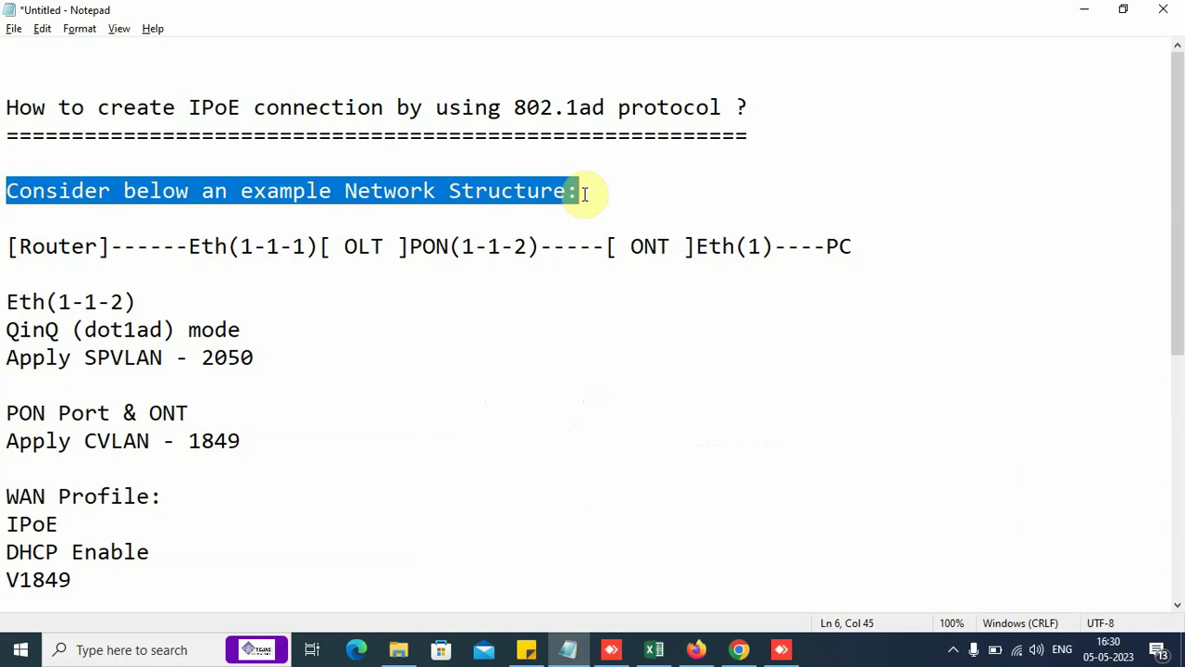
drag(7, 246, 870, 240)
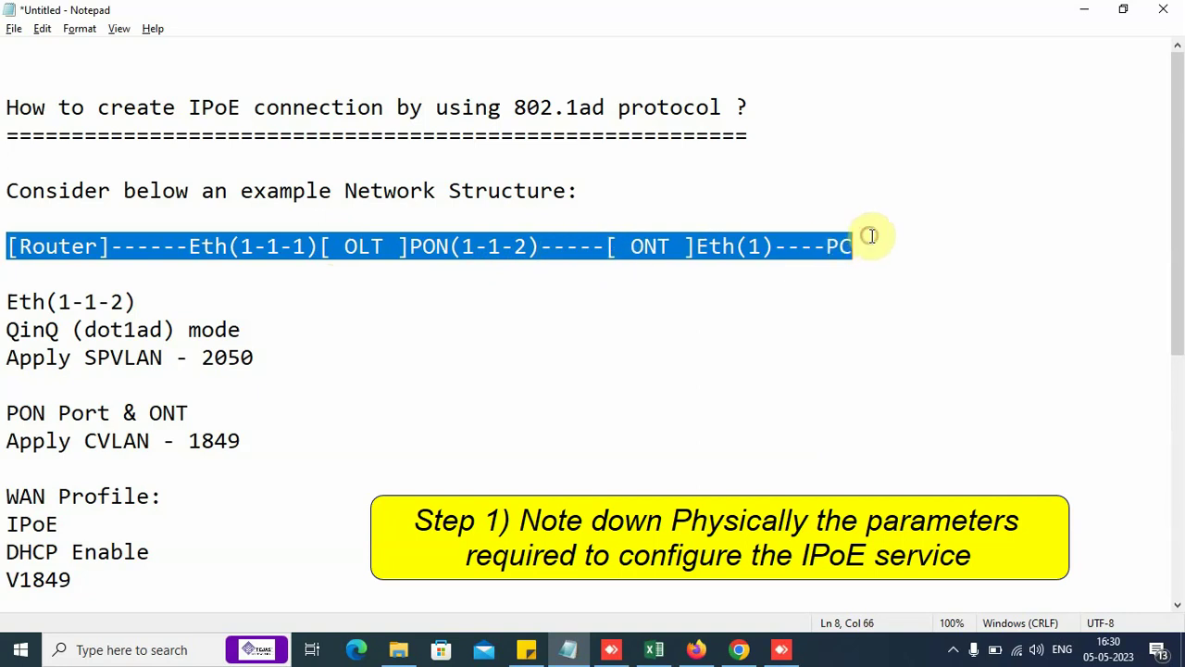
click(874, 241)
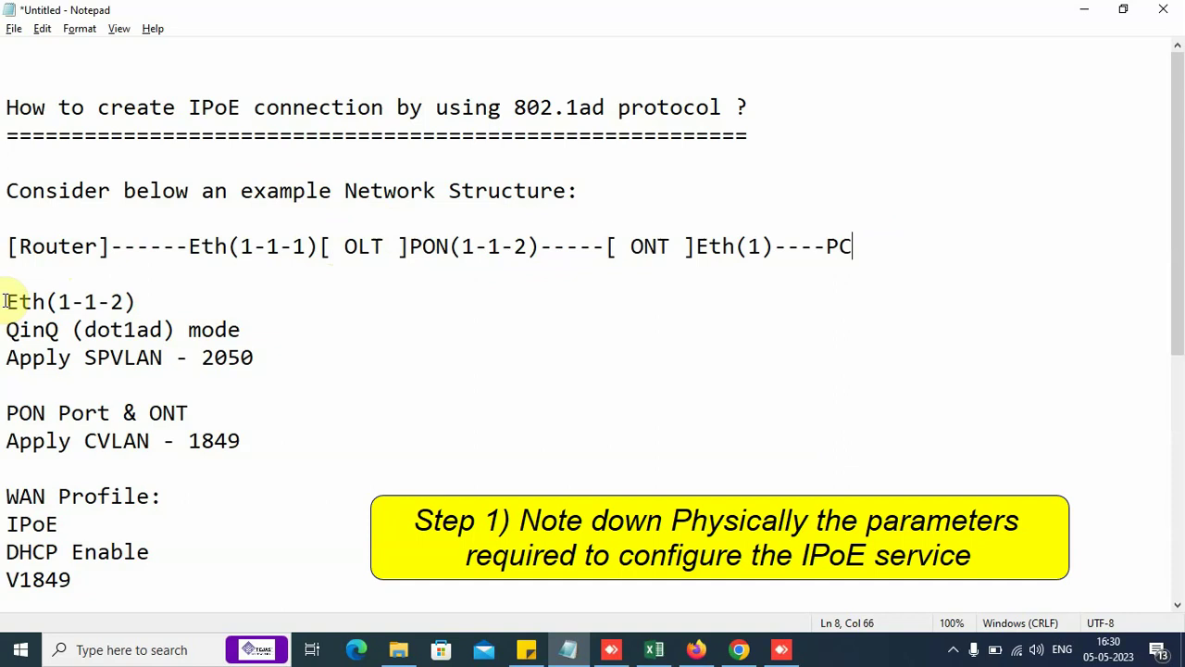
drag(189, 247, 413, 268)
click(83, 328)
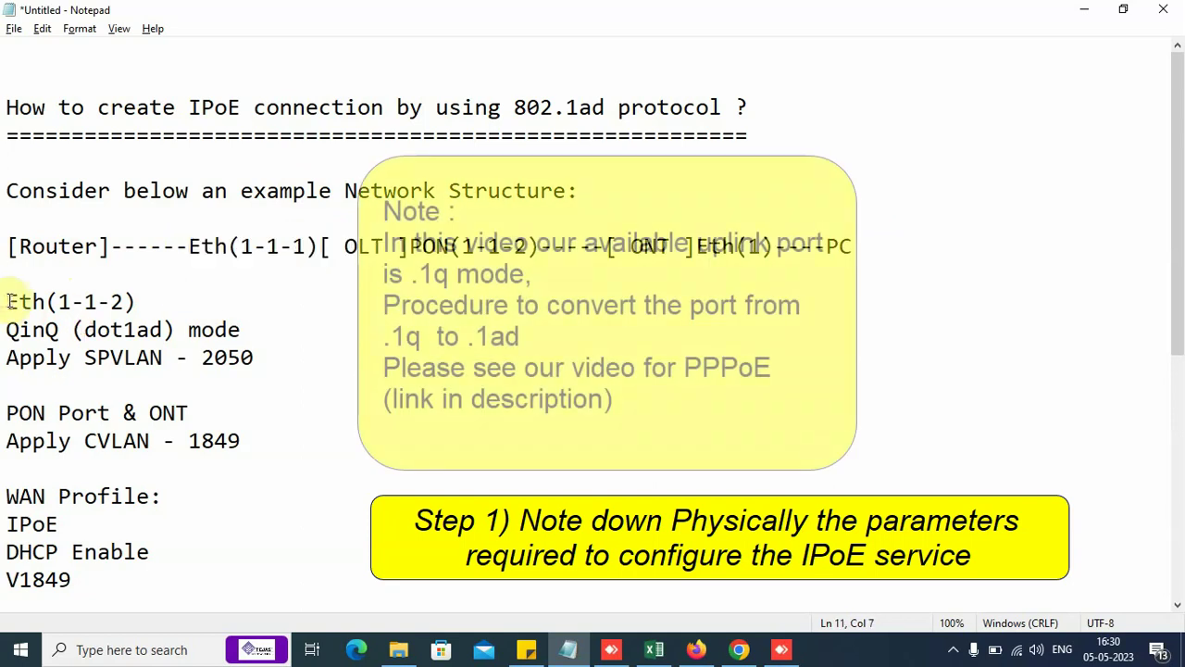
Step: Delete the three Eth(1-1-2) QinQ uplink lines ending with SPVLAN 2050
drag(5, 297, 259, 416)
click(259, 416)
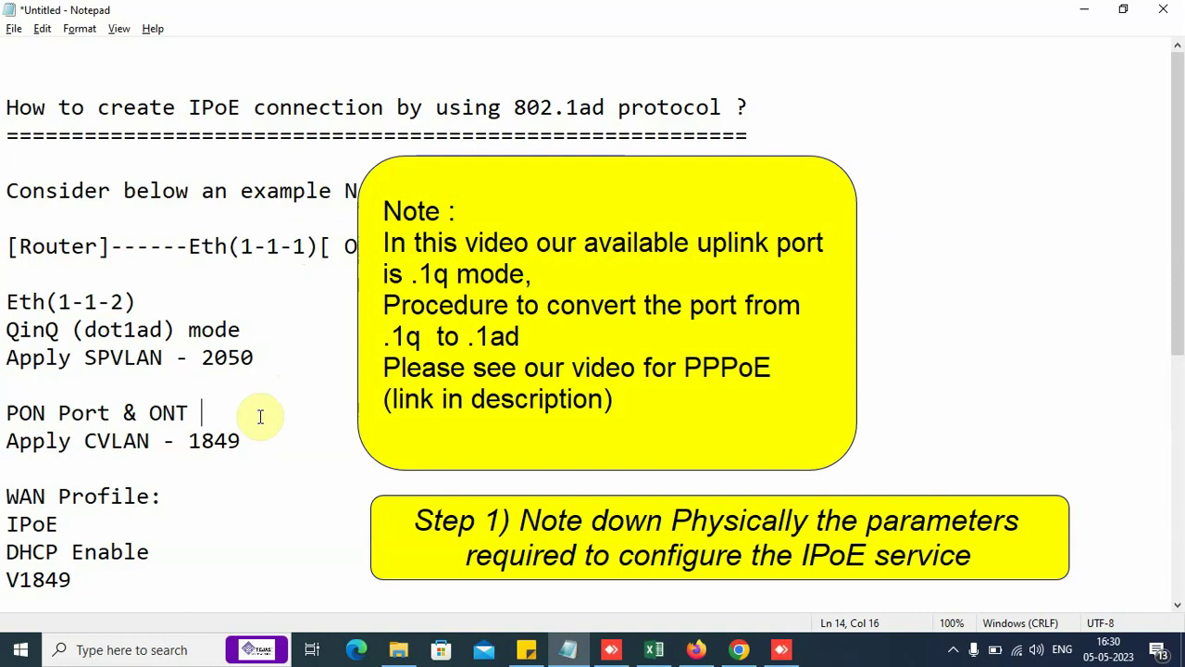
click(4, 99)
drag(4, 100, 469, 105)
drag(6, 305, 295, 361)
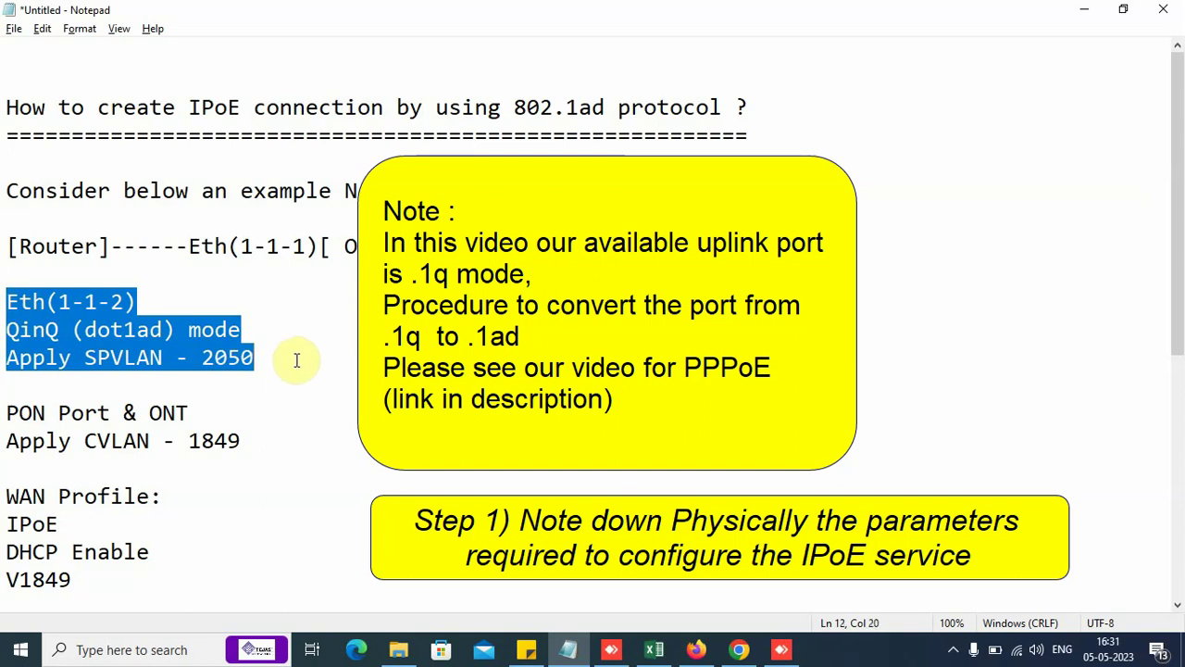
click(295, 360)
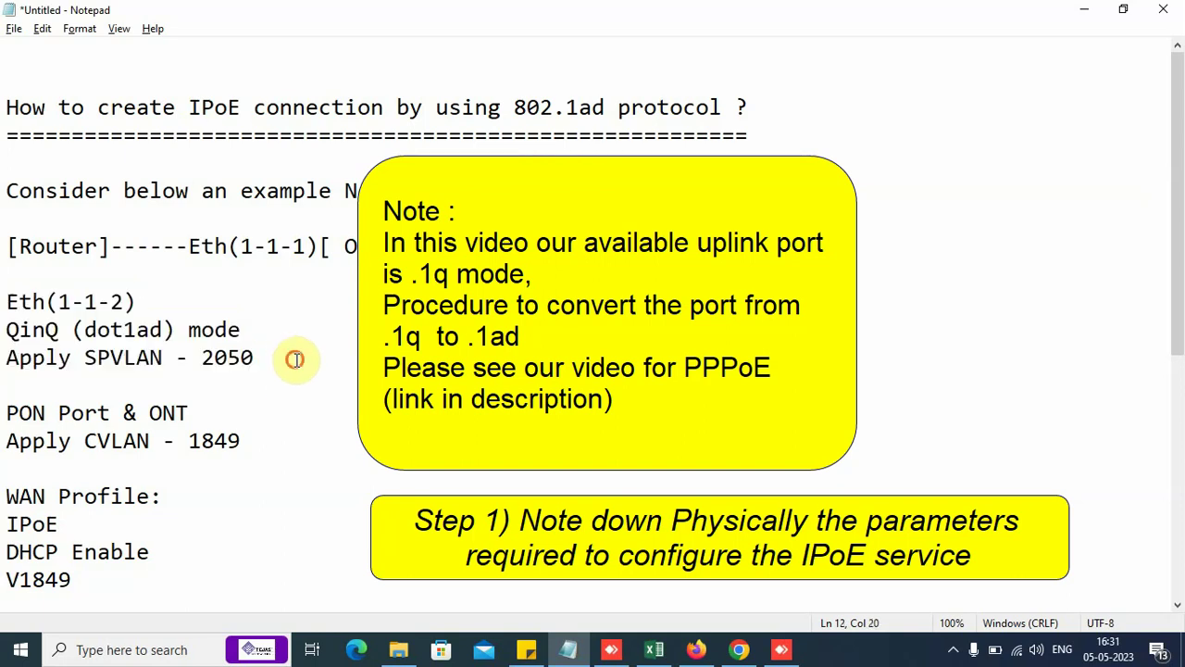
drag(7, 302, 301, 358)
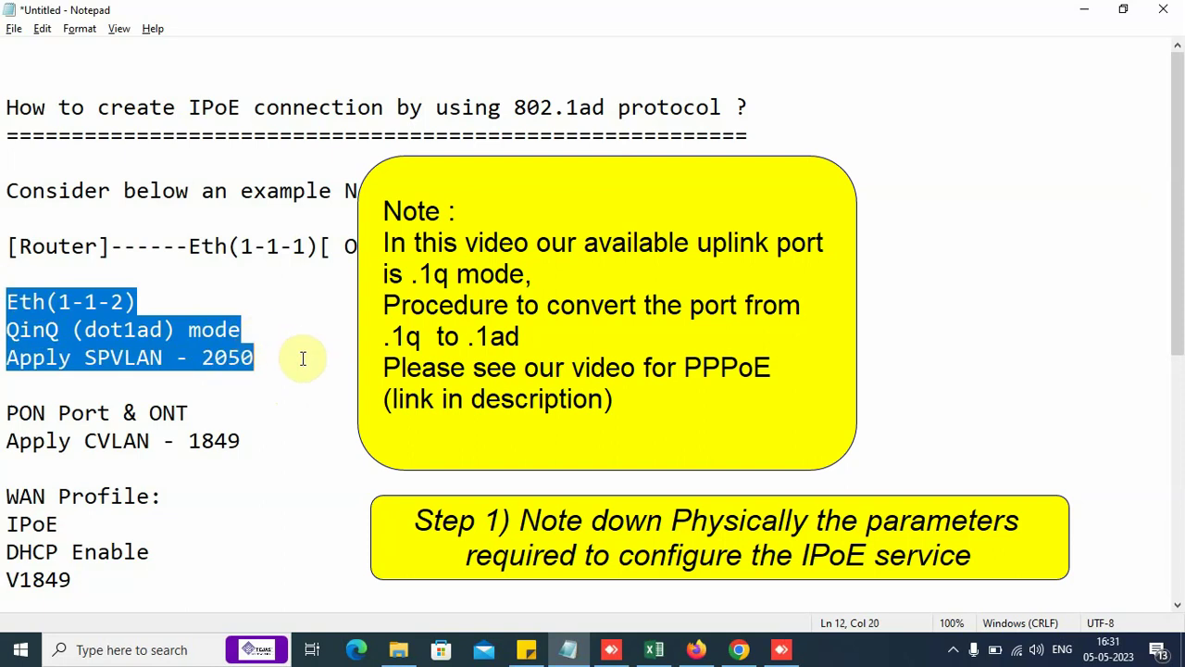
key(Delete)
key(Delete)
key(Delete)
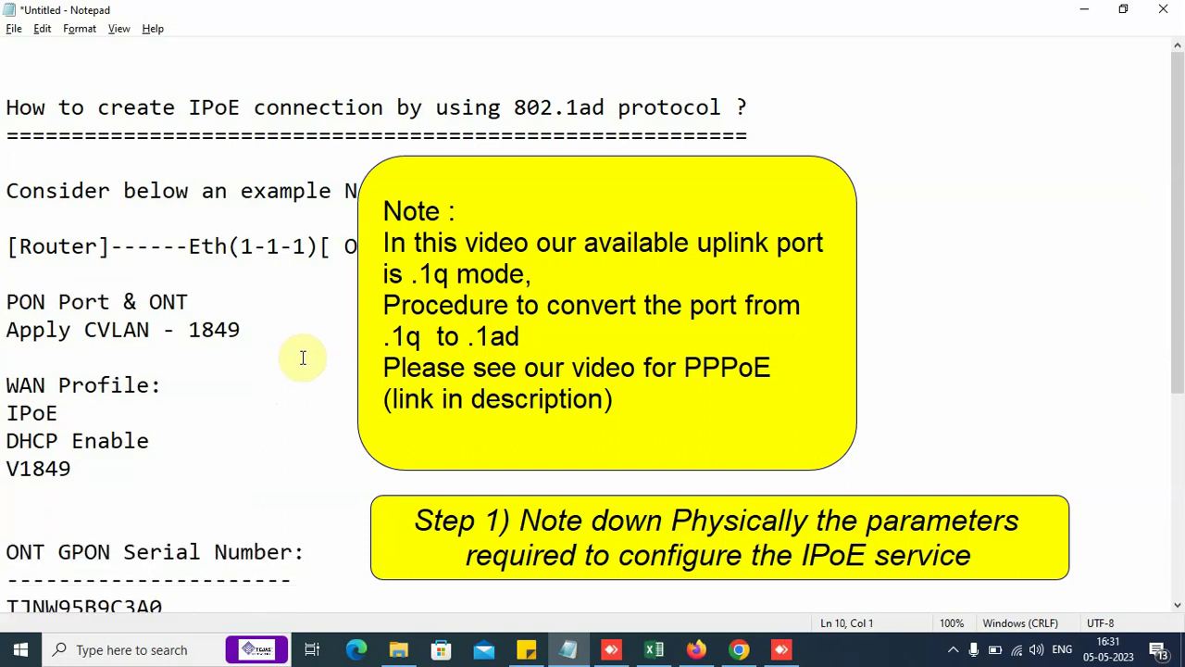
Step: Review the remaining CVLAN 1849, PON port and WAN profile lines down to the end of the notes
drag(7, 246, 326, 244)
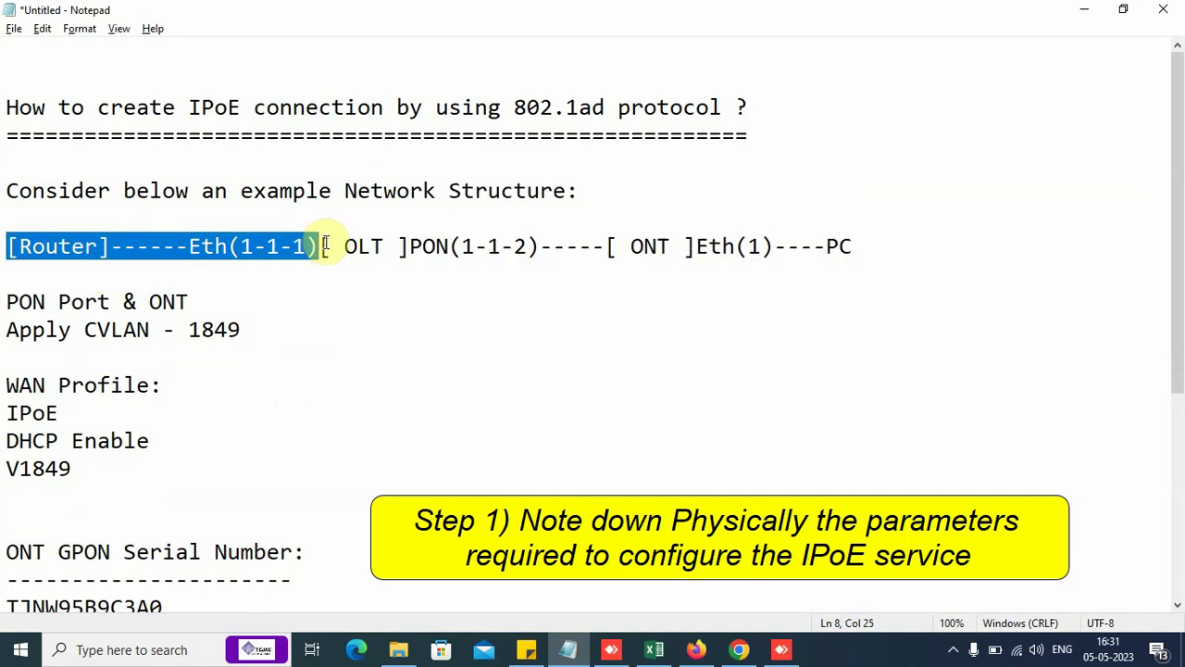
click(298, 293)
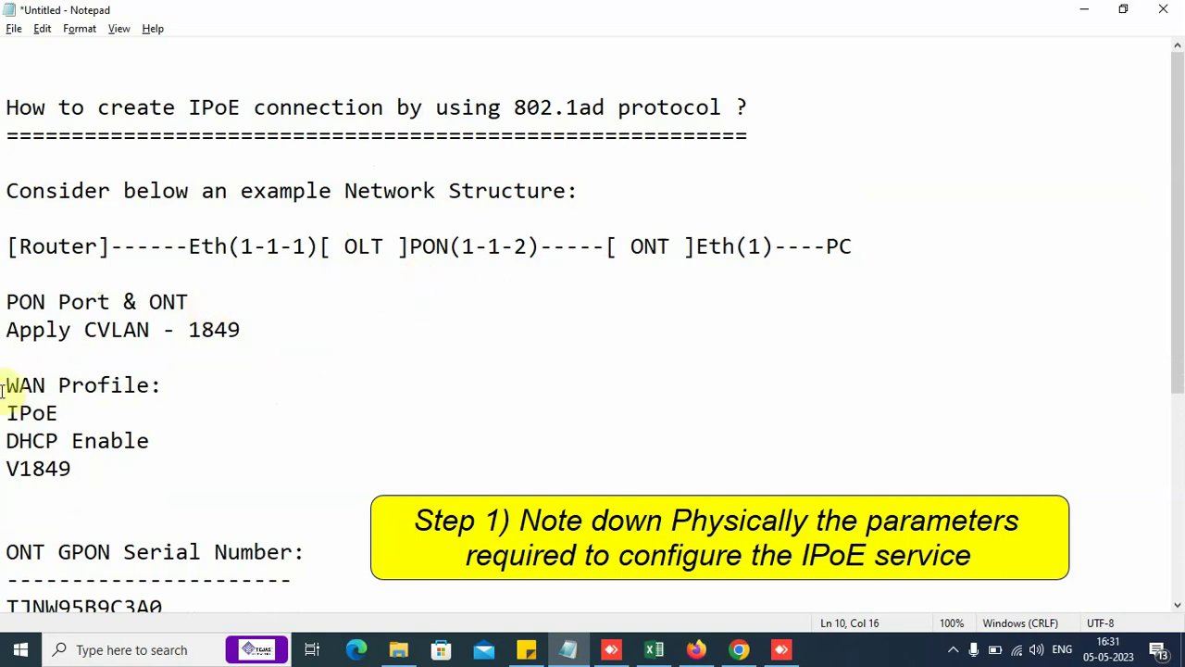
drag(7, 330, 299, 330)
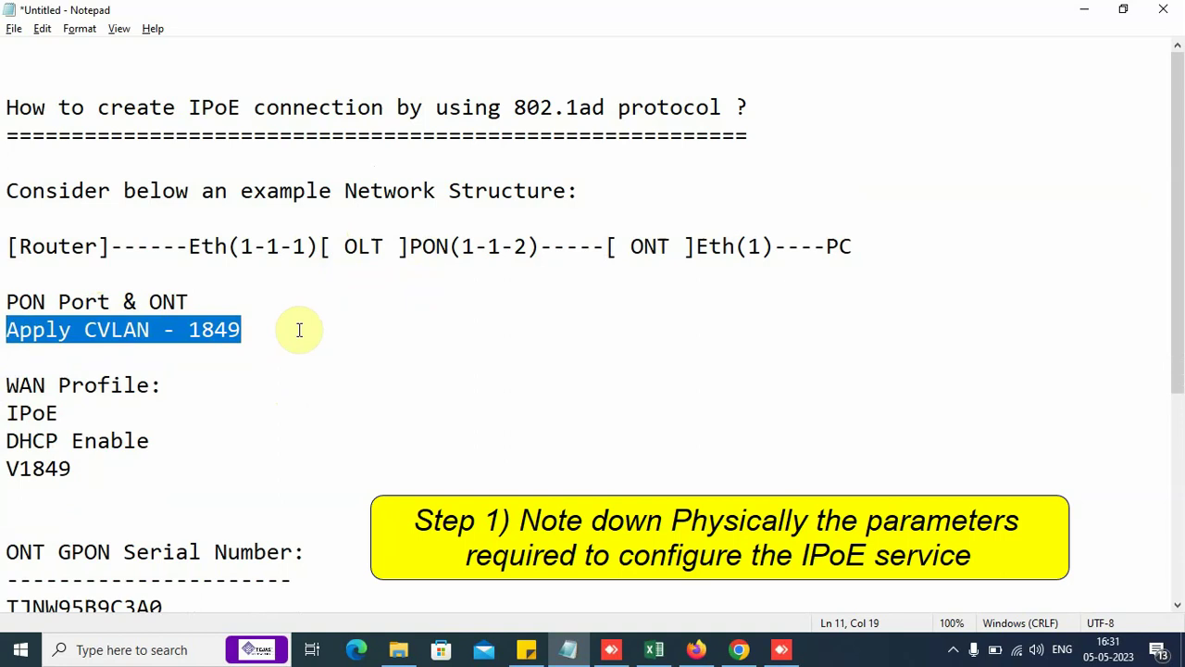
drag(8, 385, 169, 460)
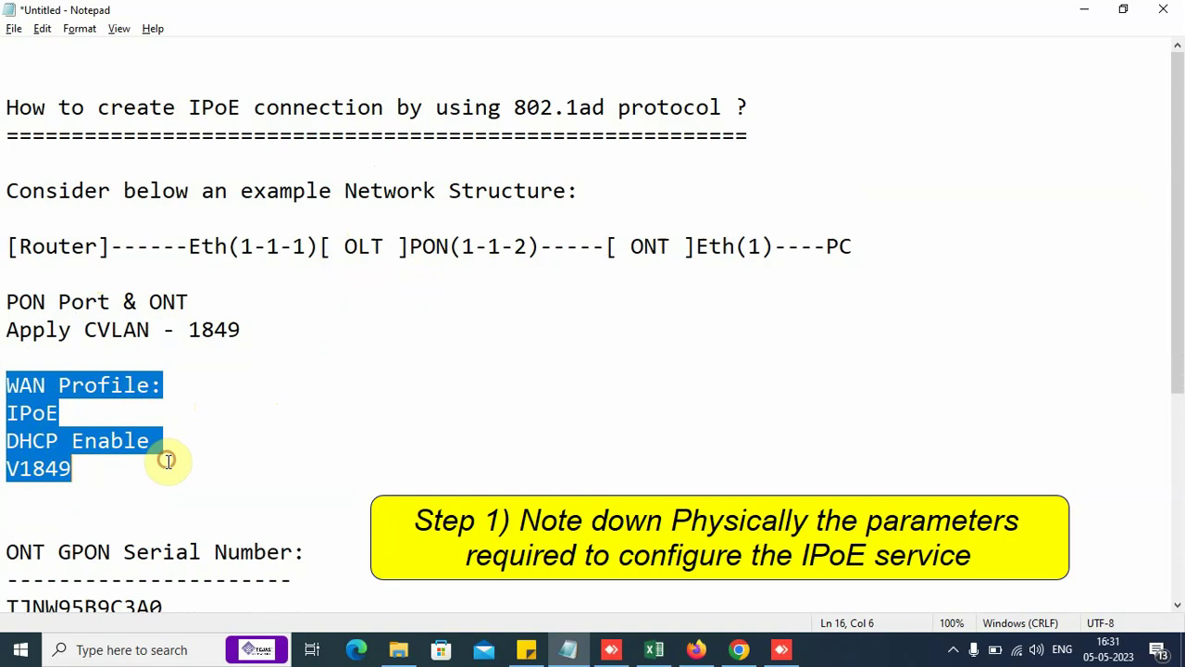
drag(8, 301, 105, 489)
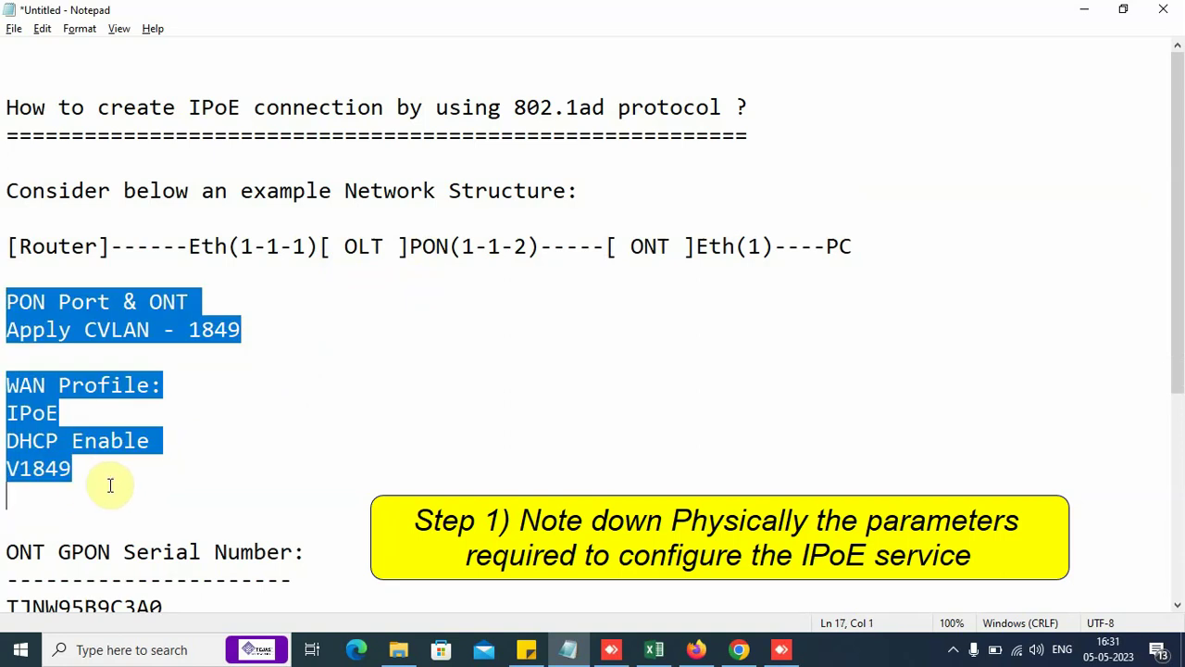
click(109, 486)
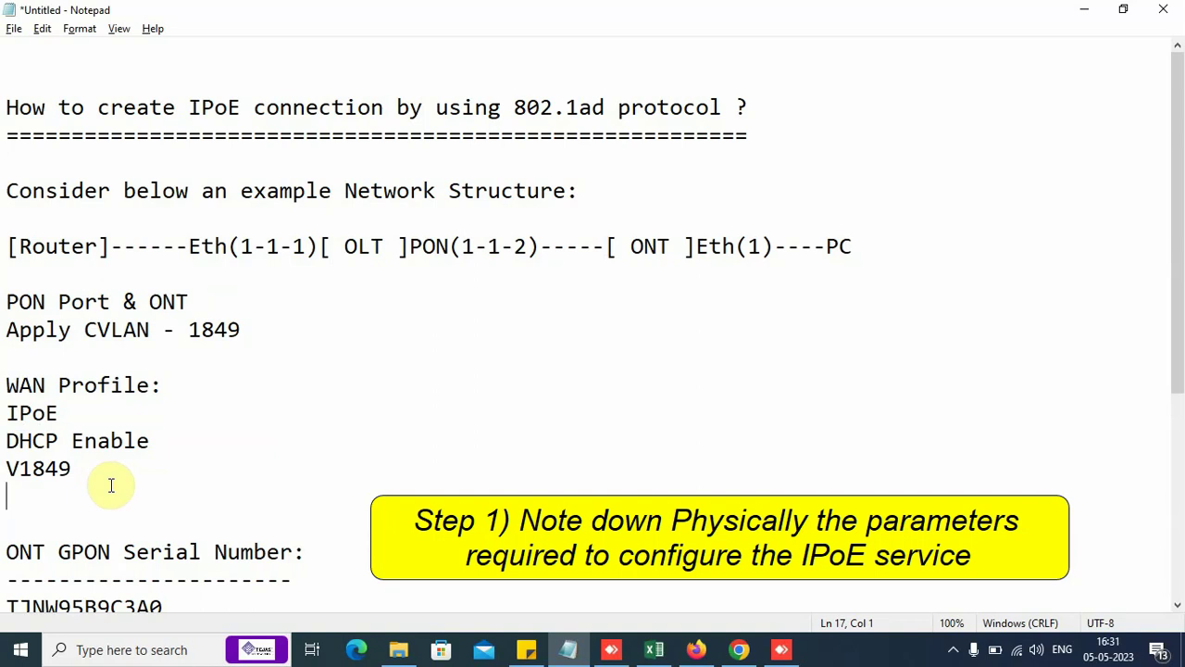
scroll(105, 476, down, 1)
drag(9, 467, 292, 500)
key(ctrl+End)
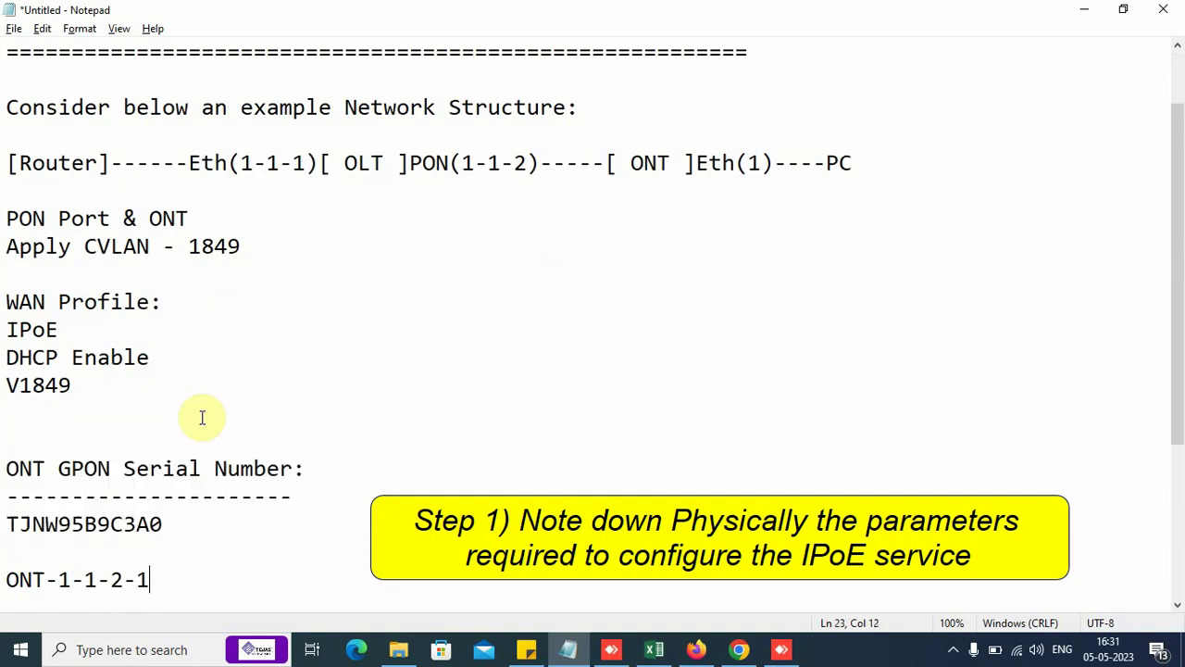
Step: Log in to the OLT node manager and open GPON > Maintenance > Manage ONT
click(693, 655)
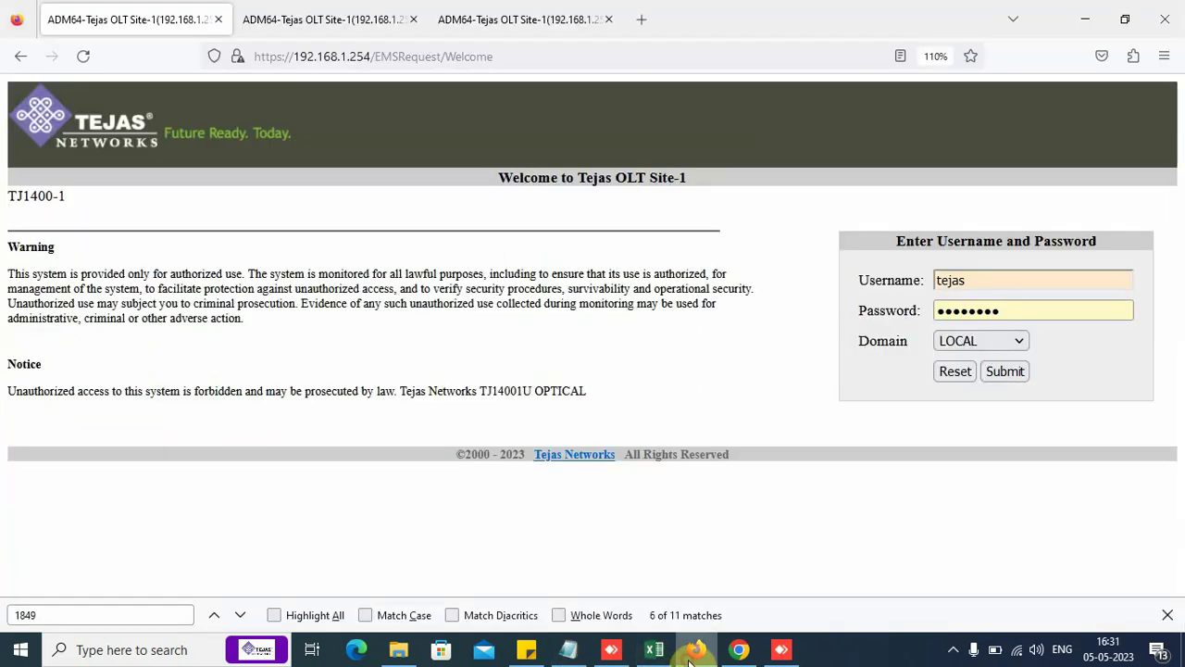
click(1005, 371)
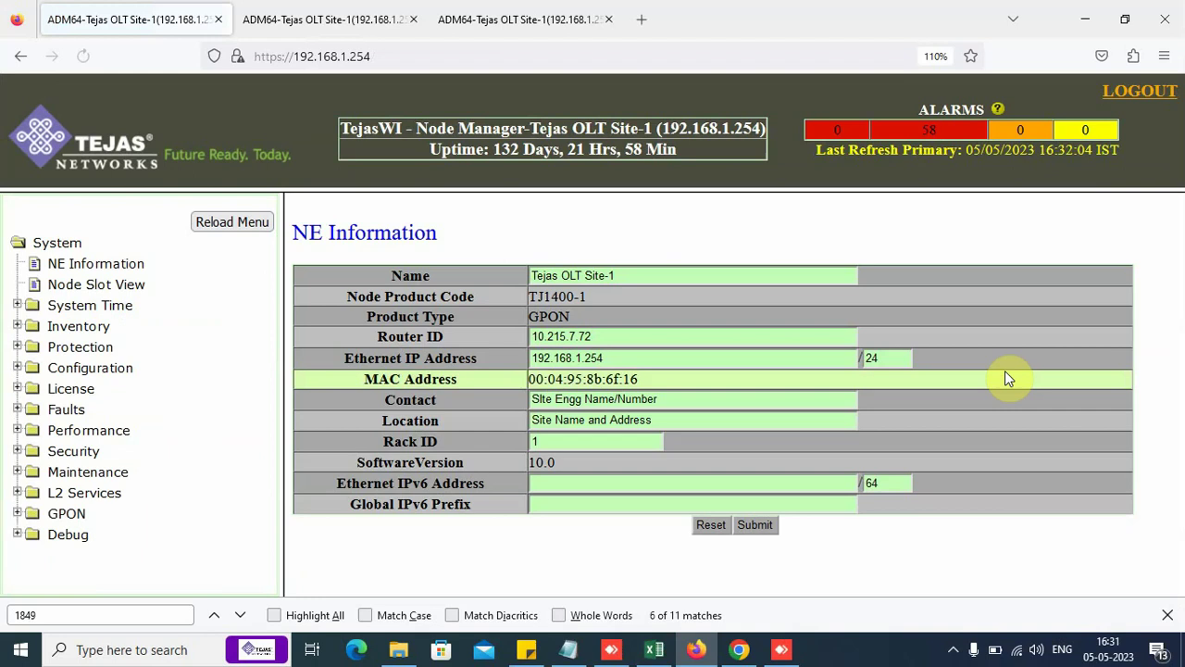
click(67, 514)
scroll(112, 537, down, 2)
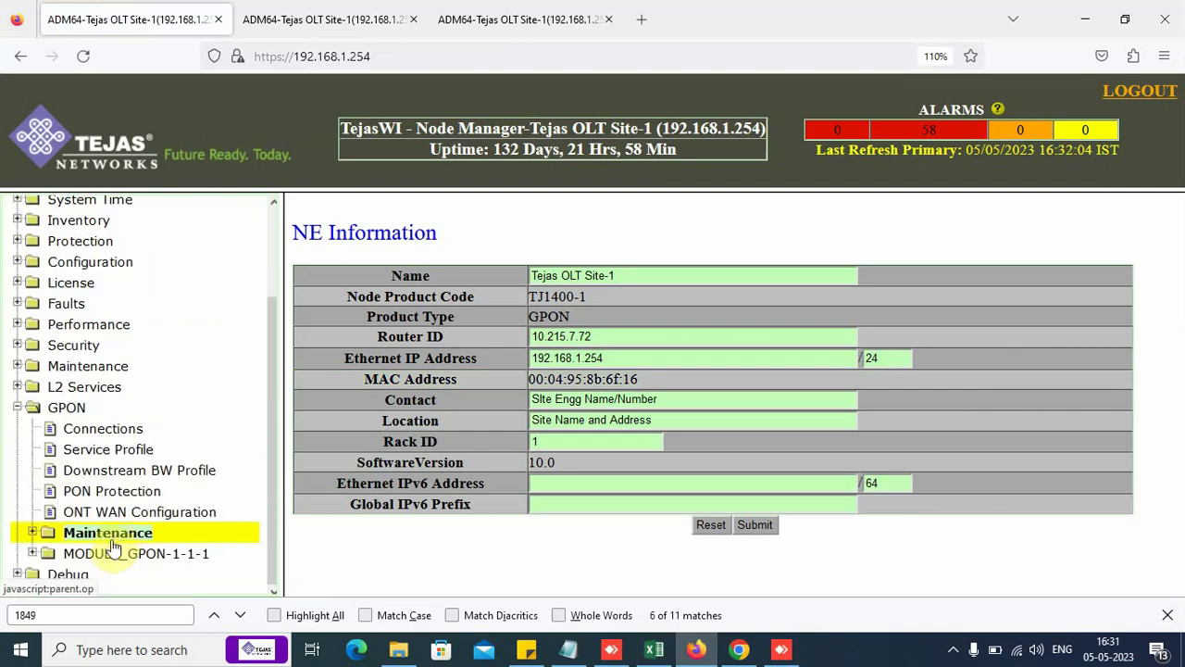
click(117, 535)
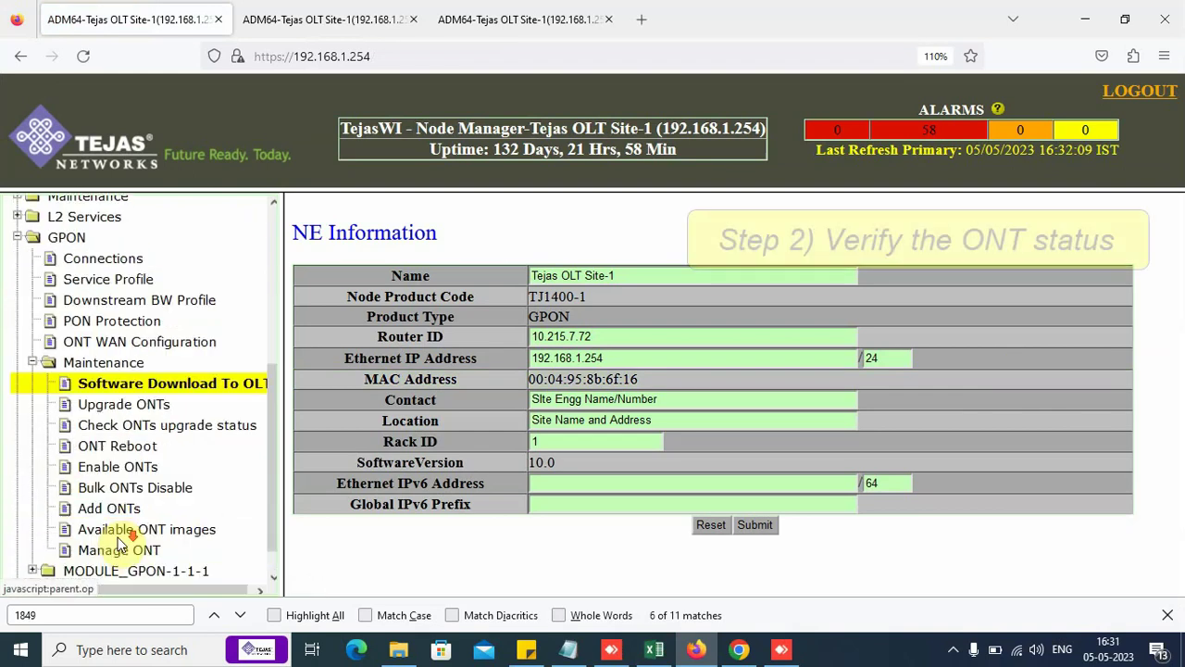
click(118, 536)
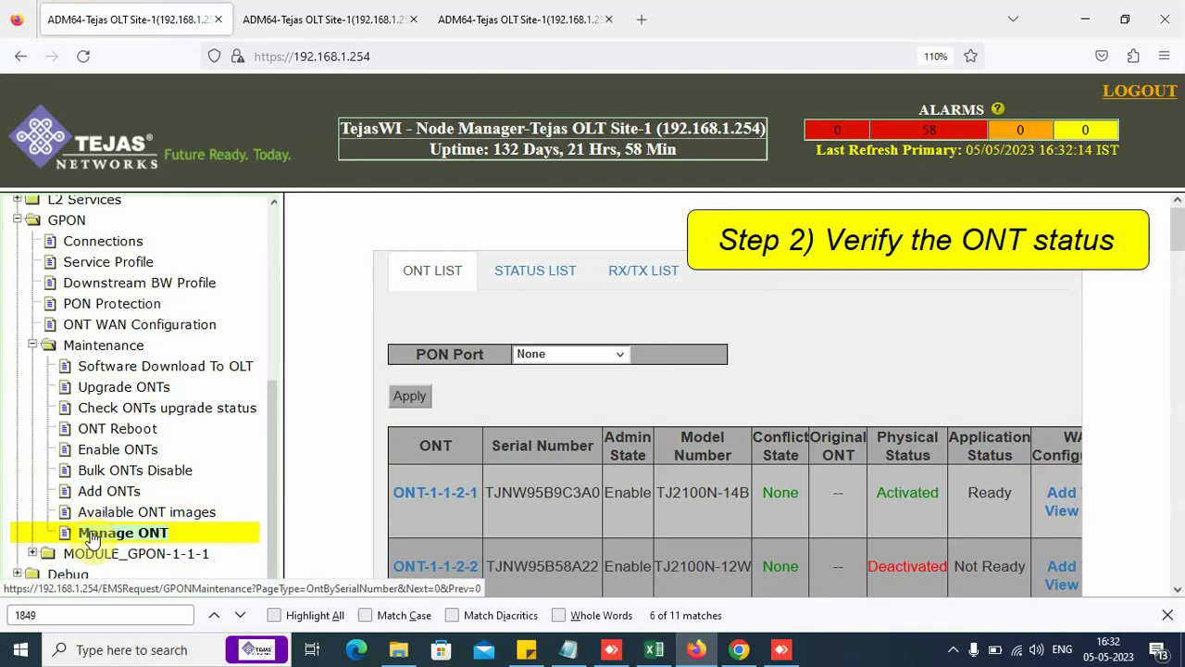
Step: Open ONT-1-1-2-1's details and performance data in a separate tab
right_click(431, 491)
click(515, 223)
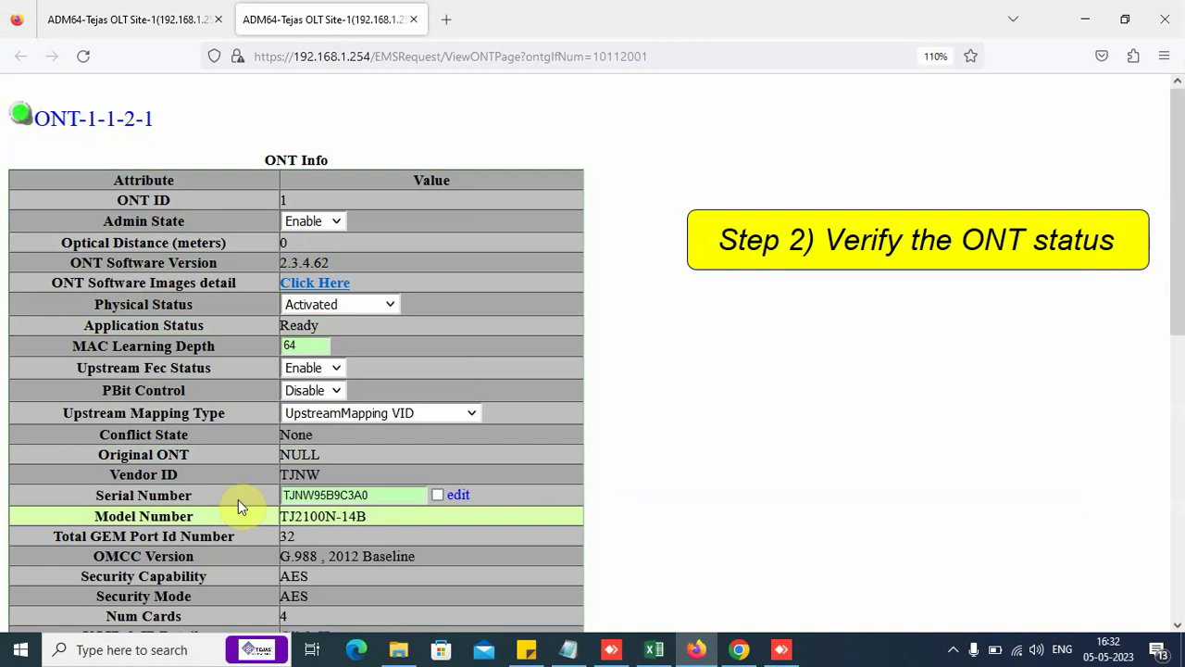
scroll(207, 574, down, 3)
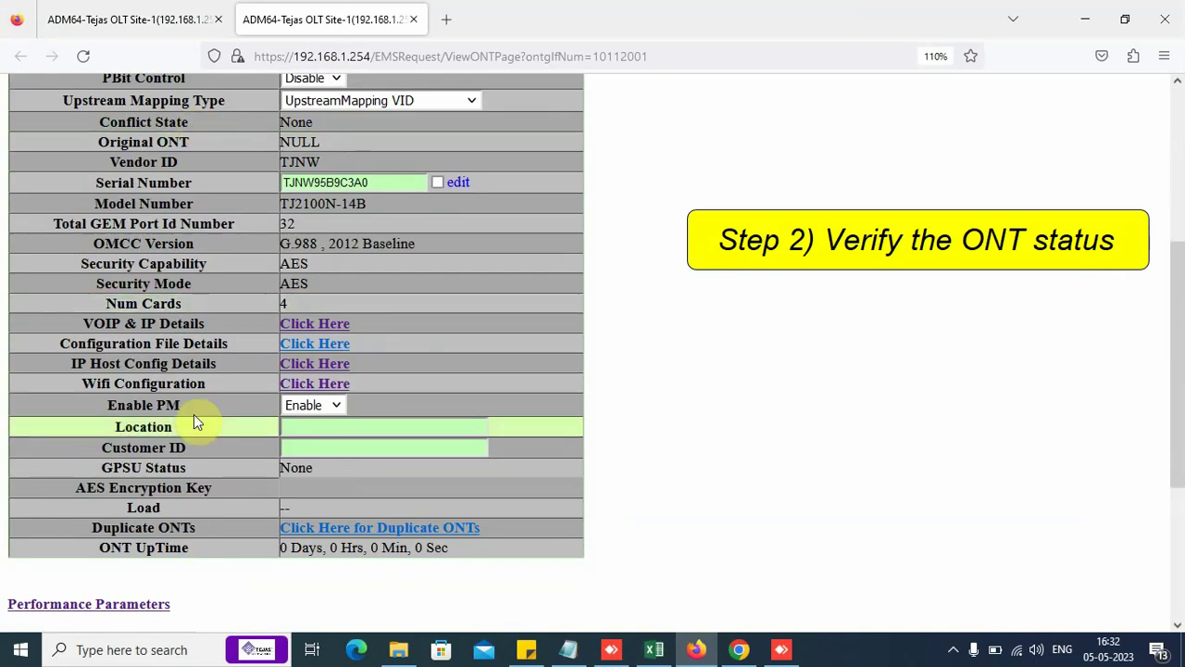
scroll(168, 543, down, 2)
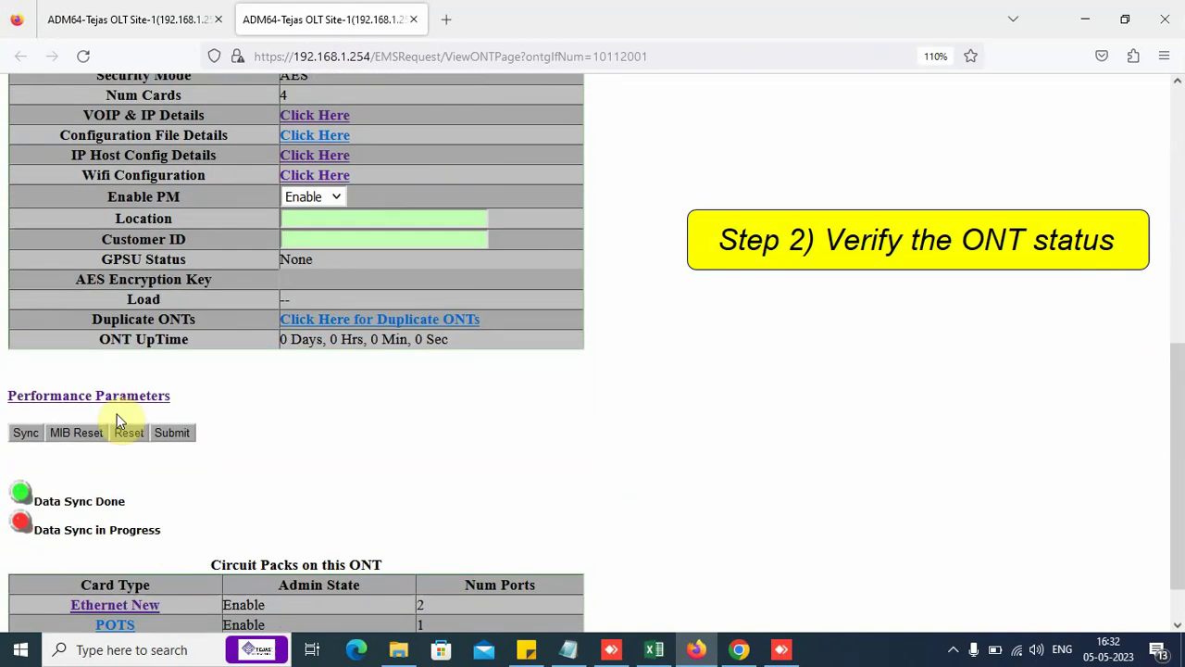
click(132, 395)
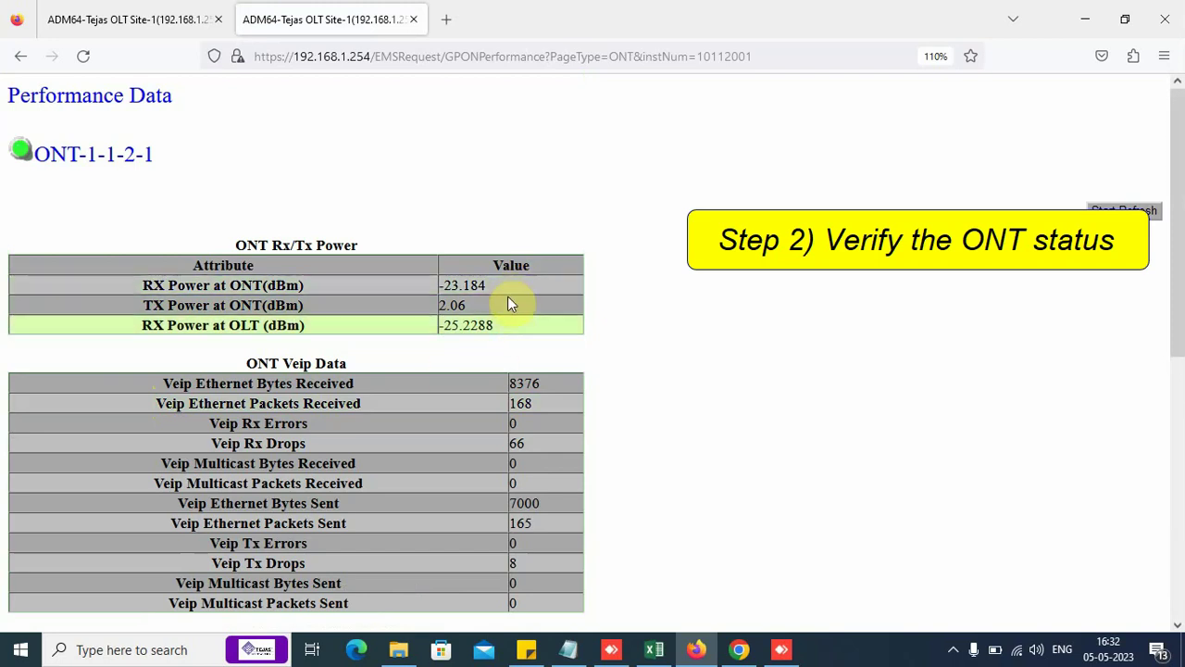
click(139, 25)
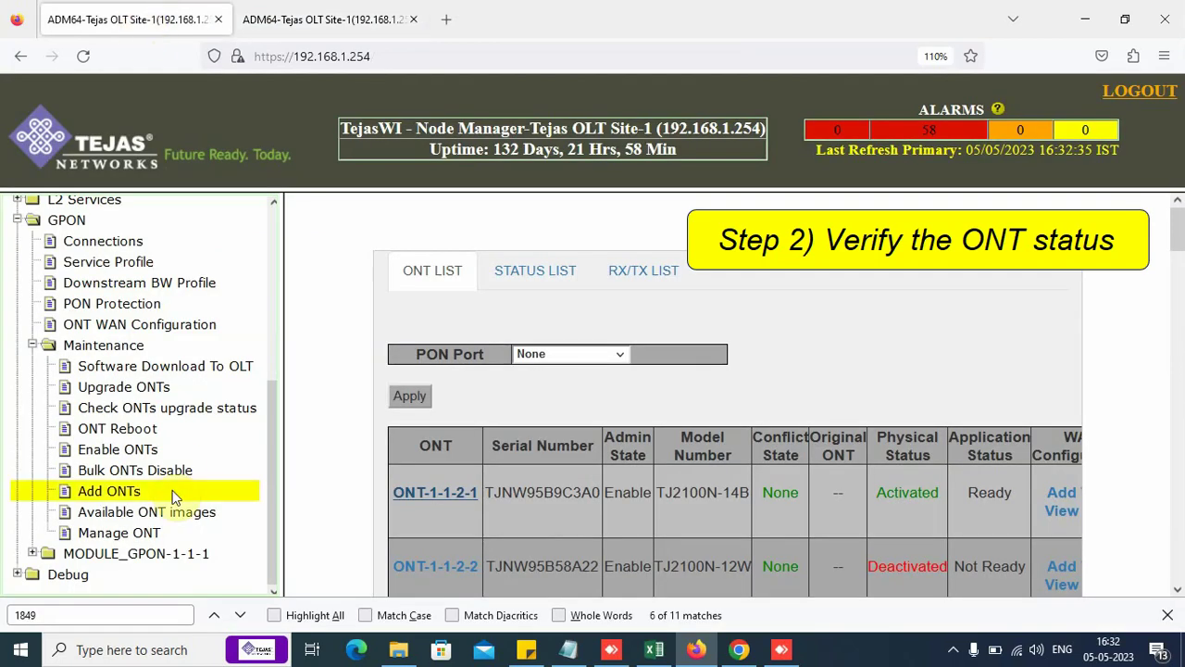
Step: Add WAN profile IPoEV1849 on Port_GPON-1-1-2 for ONT-1-1-2-1
click(182, 327)
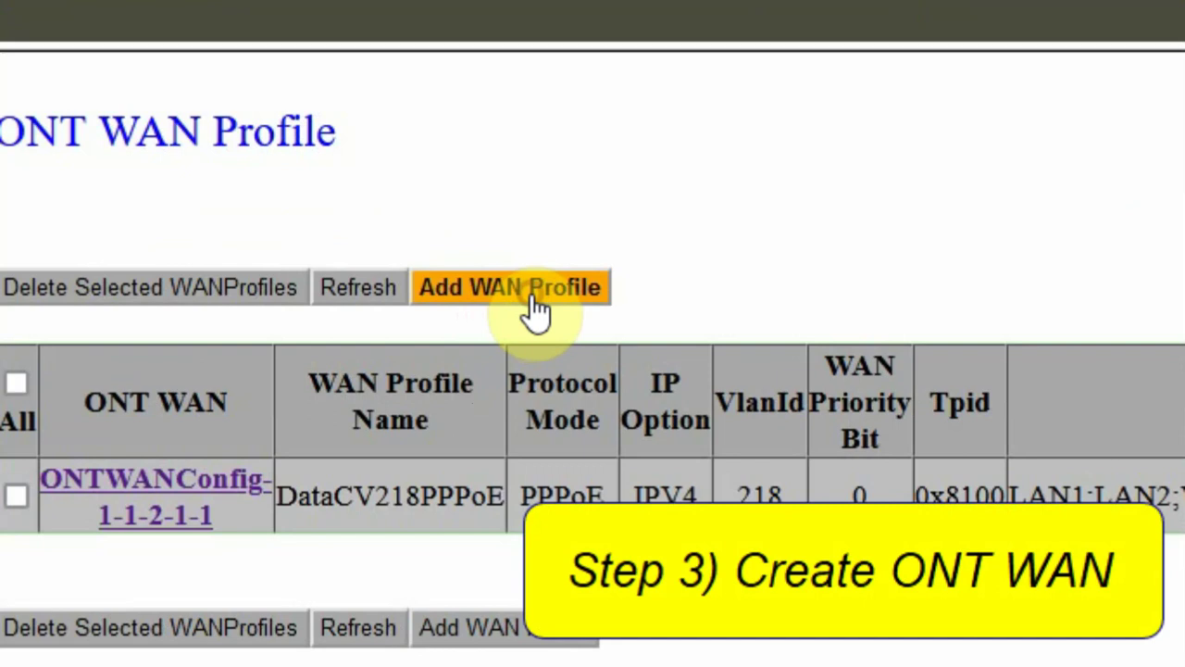
click(536, 309)
drag(476, 220, 106, 251)
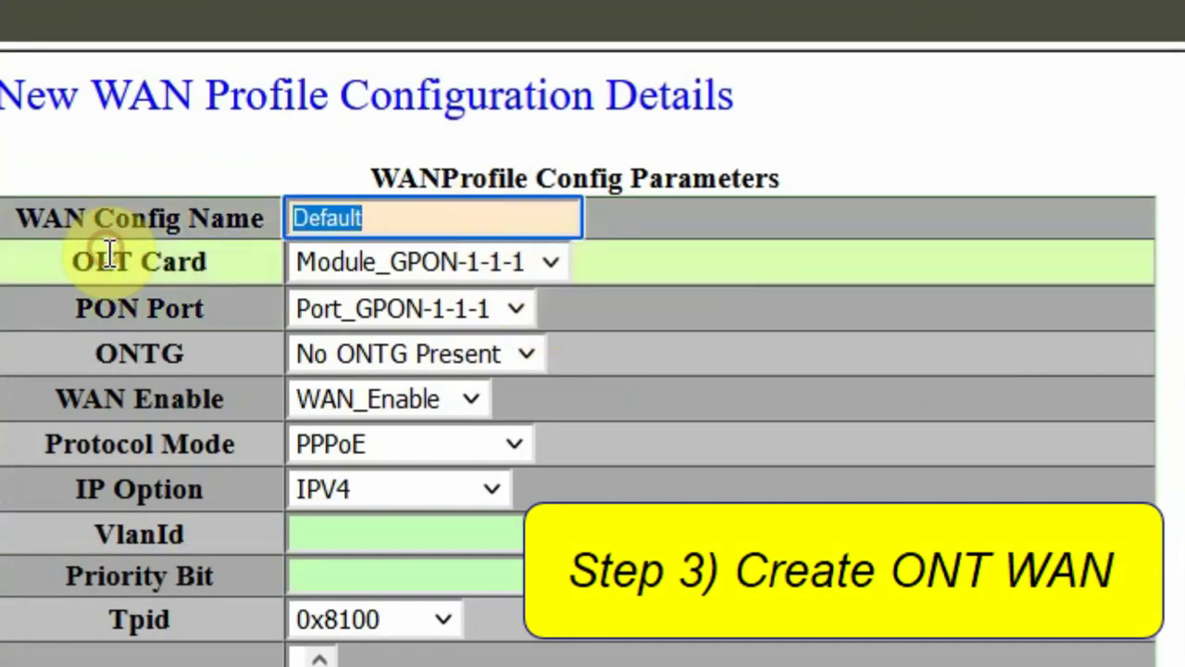
text(IPoEV1849)
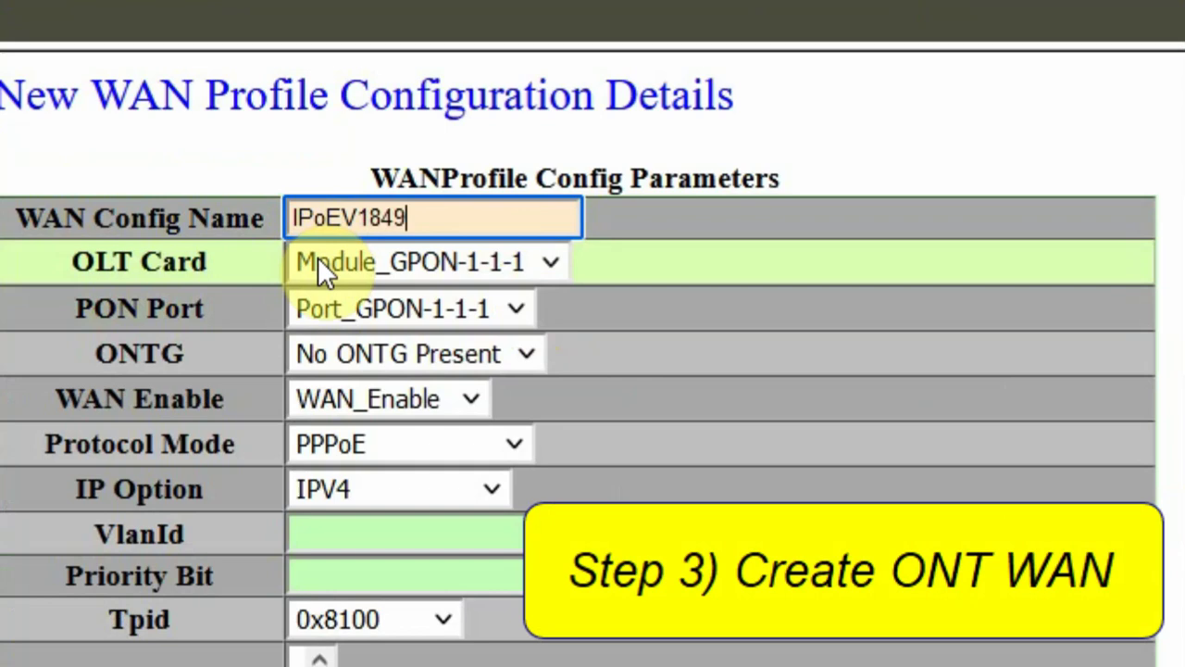
click(441, 308)
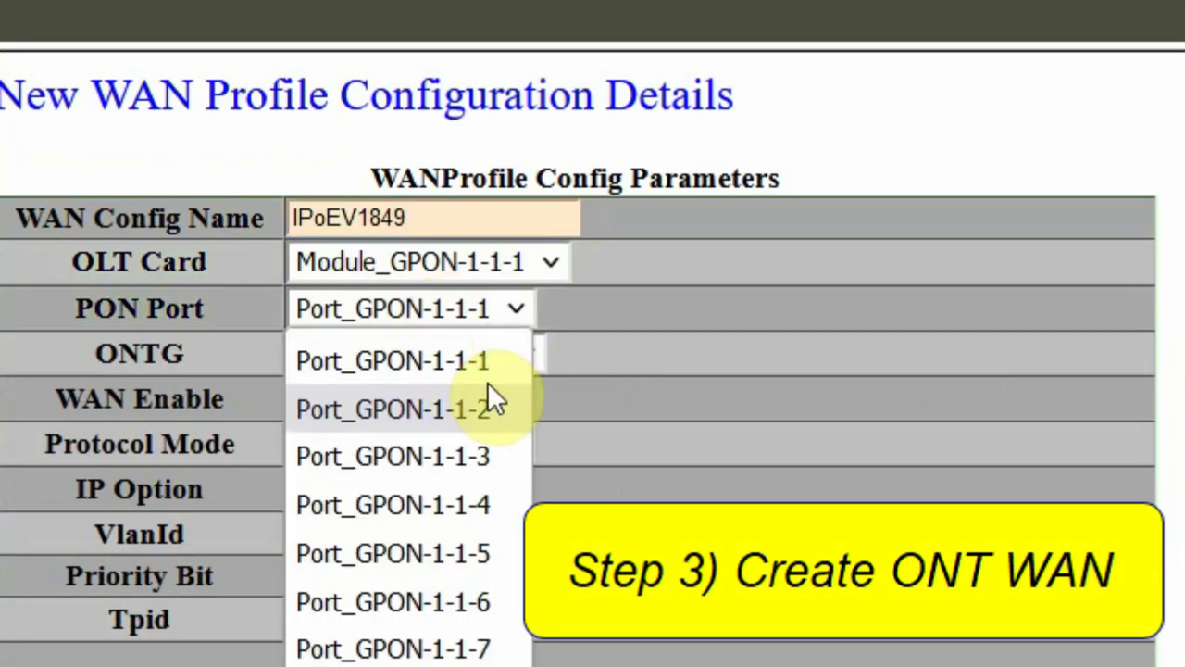
click(491, 405)
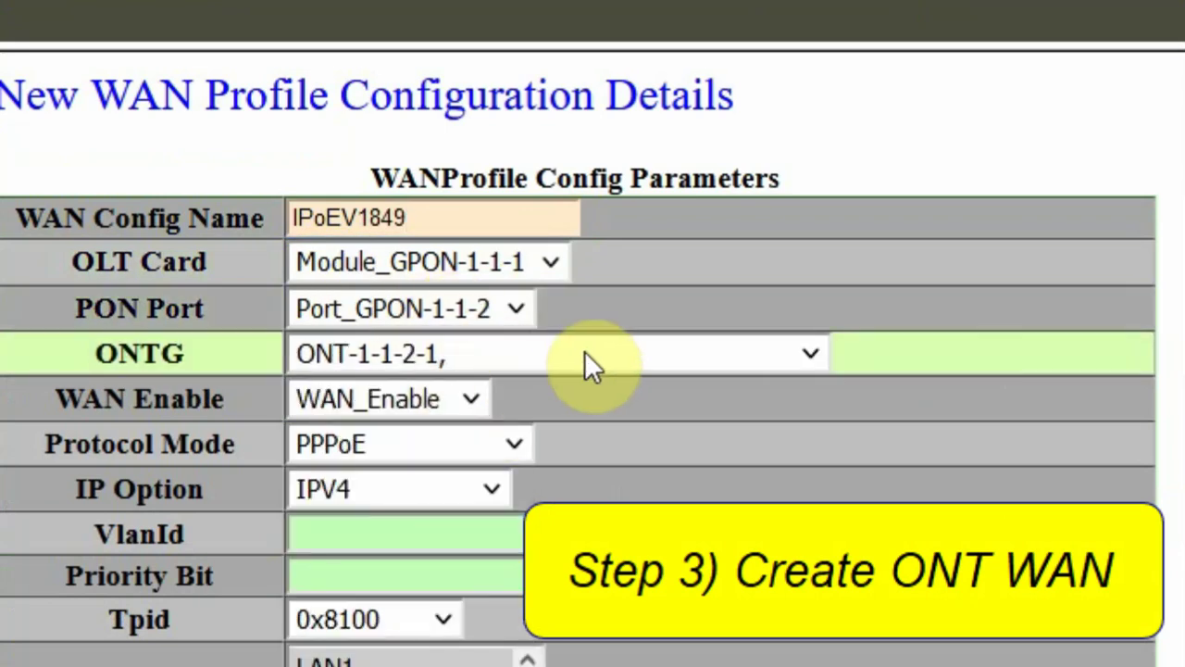
click(534, 360)
click(508, 405)
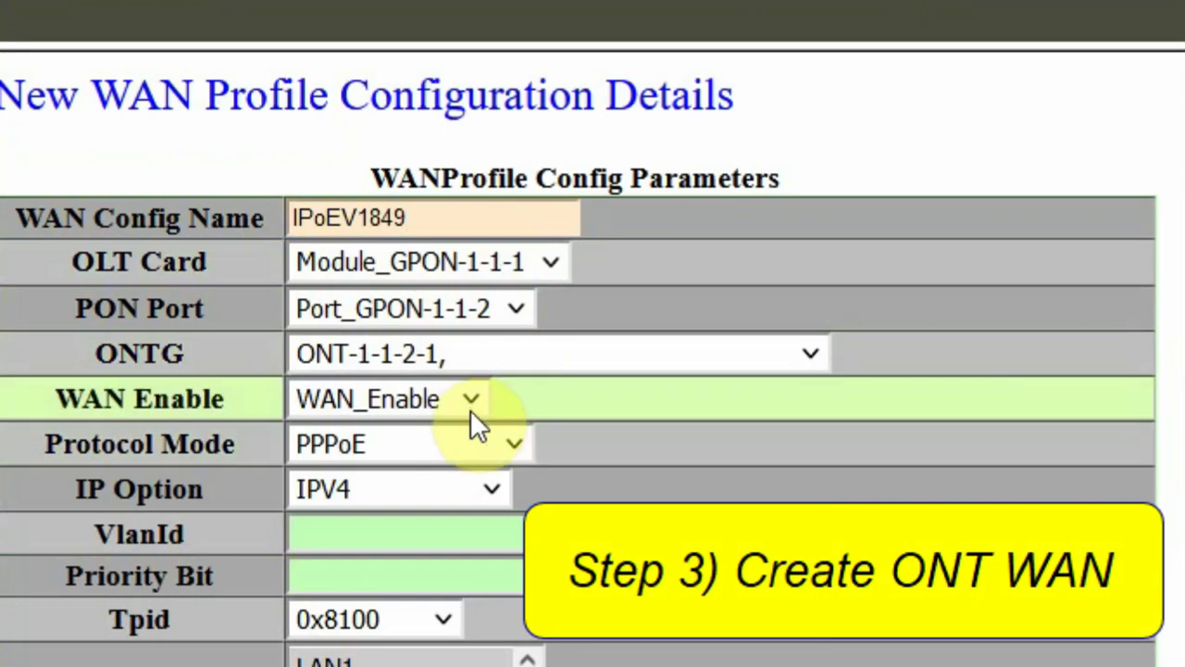
Step: Set protocol mode IP_Route_IPoE, VLAN ID 1849, priority 0 and Tpid 0x8100
click(465, 439)
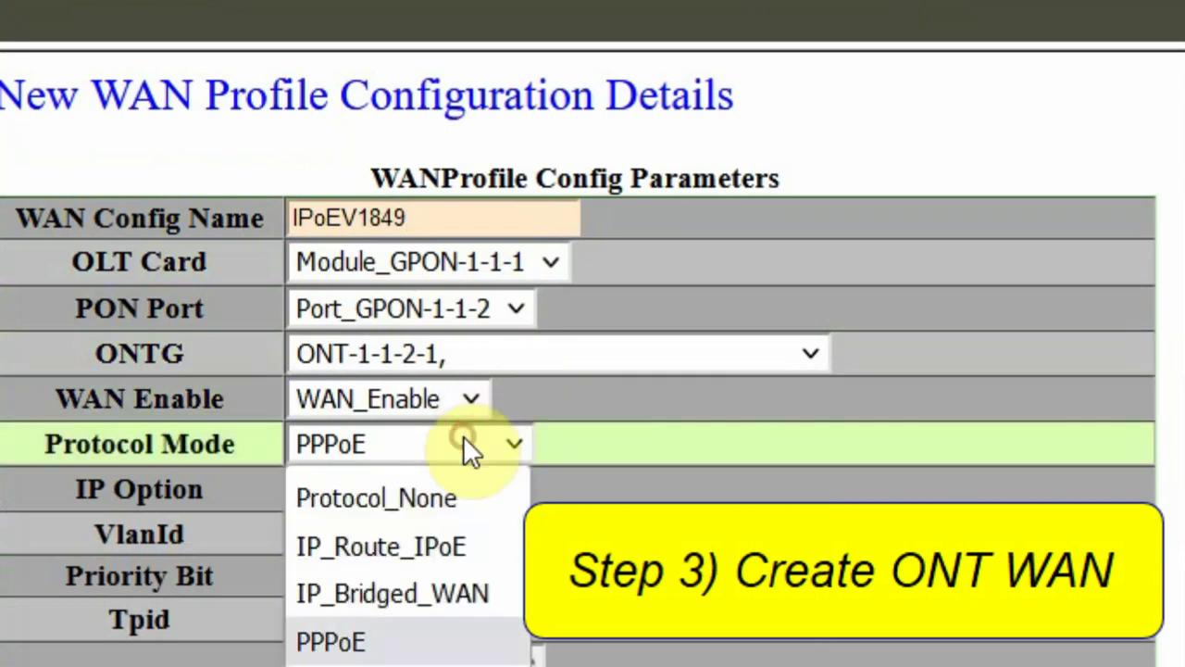
click(443, 544)
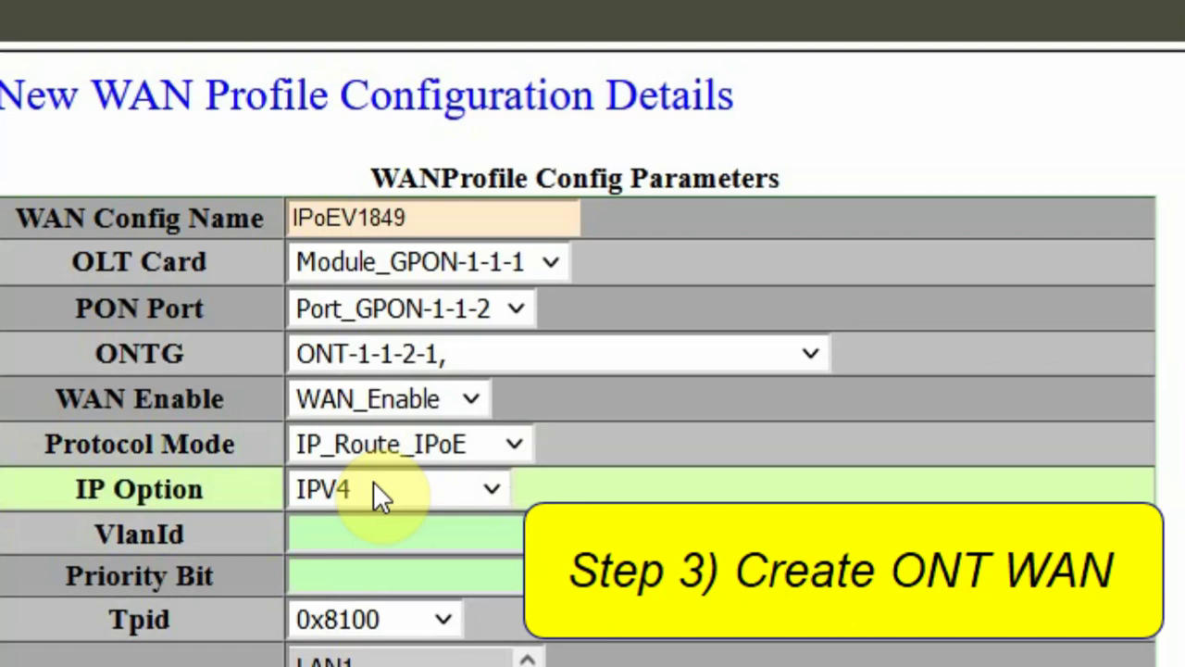
click(421, 534)
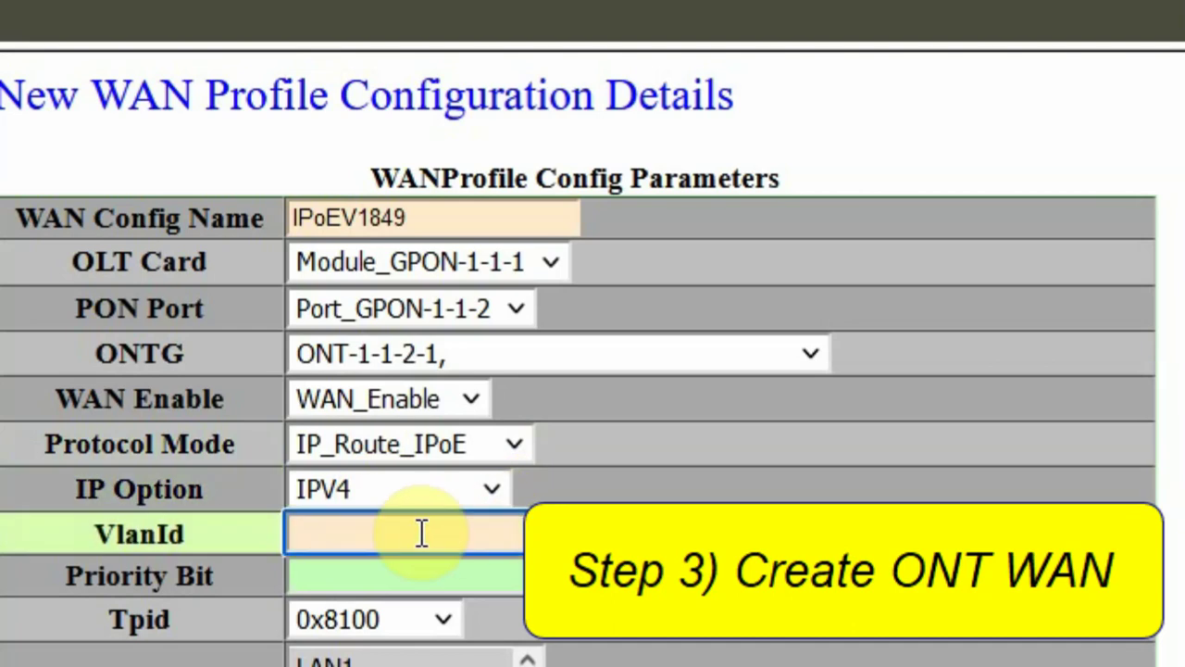
text(1849)
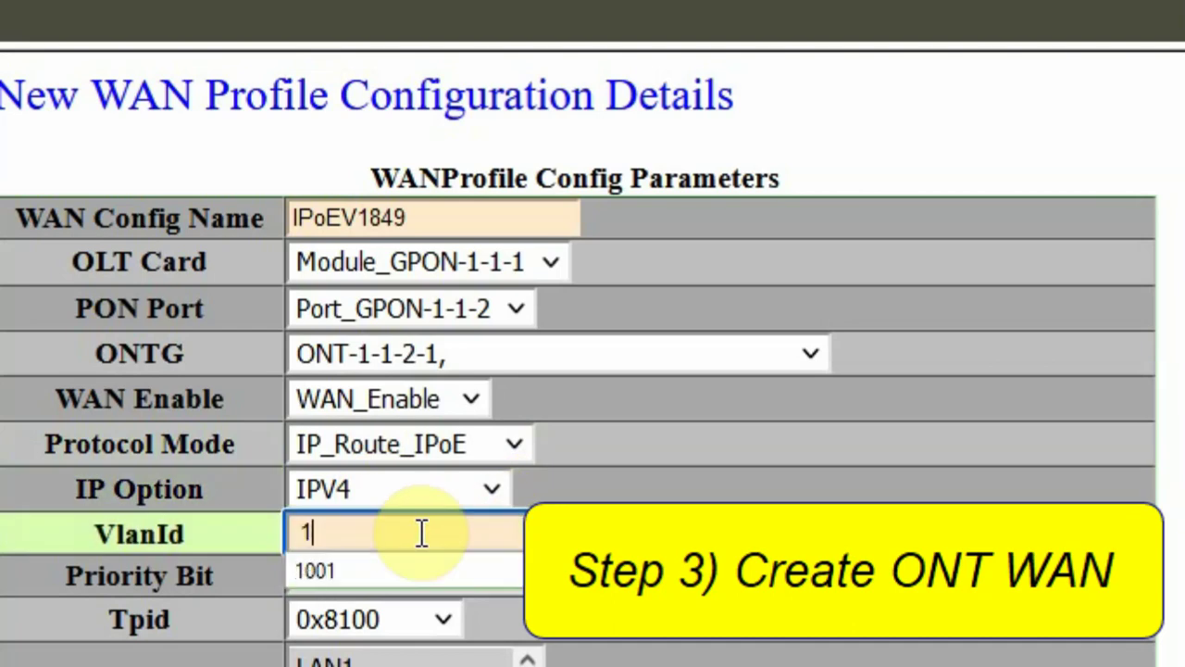
click(427, 582)
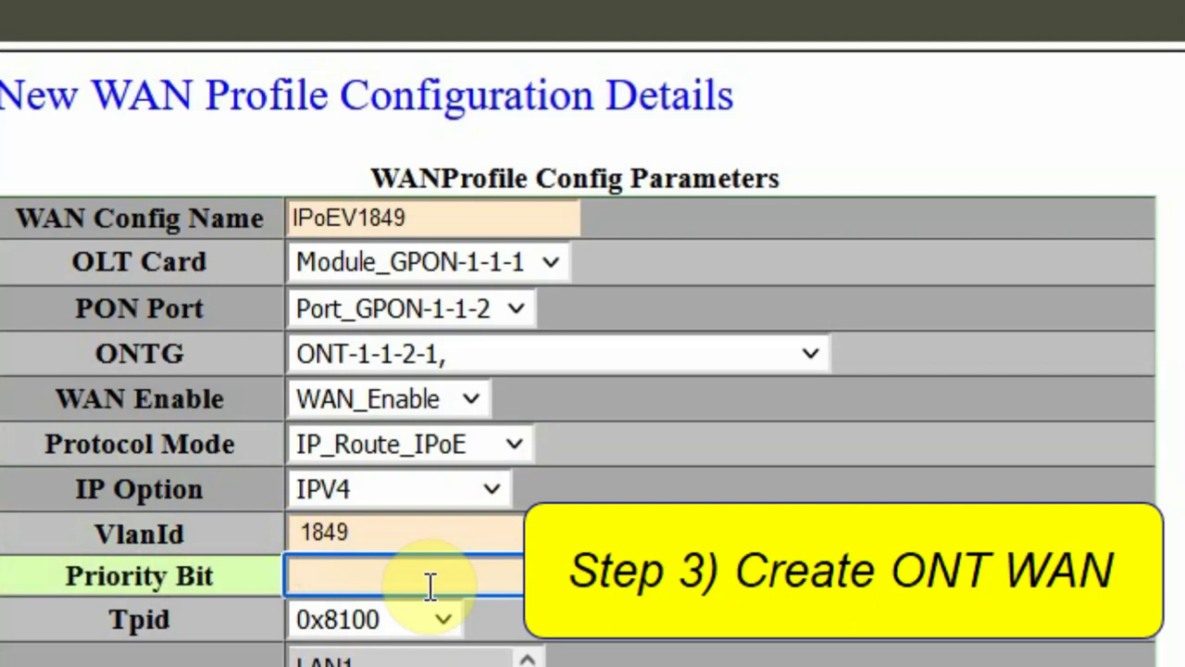
text(0)
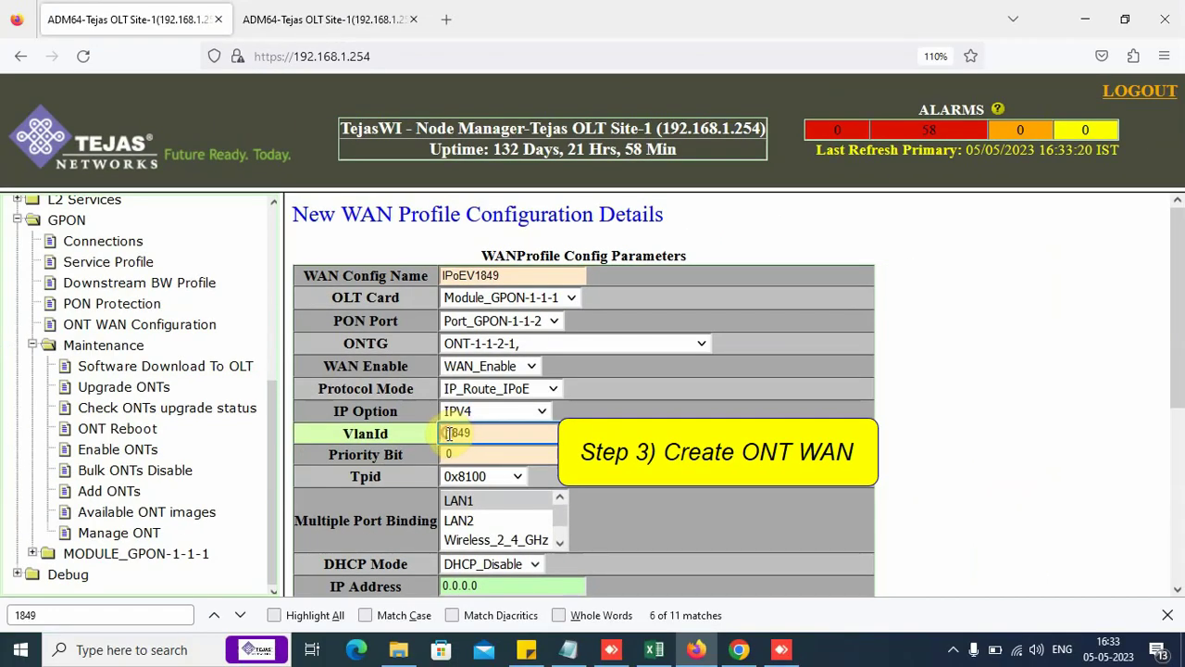
click(448, 433)
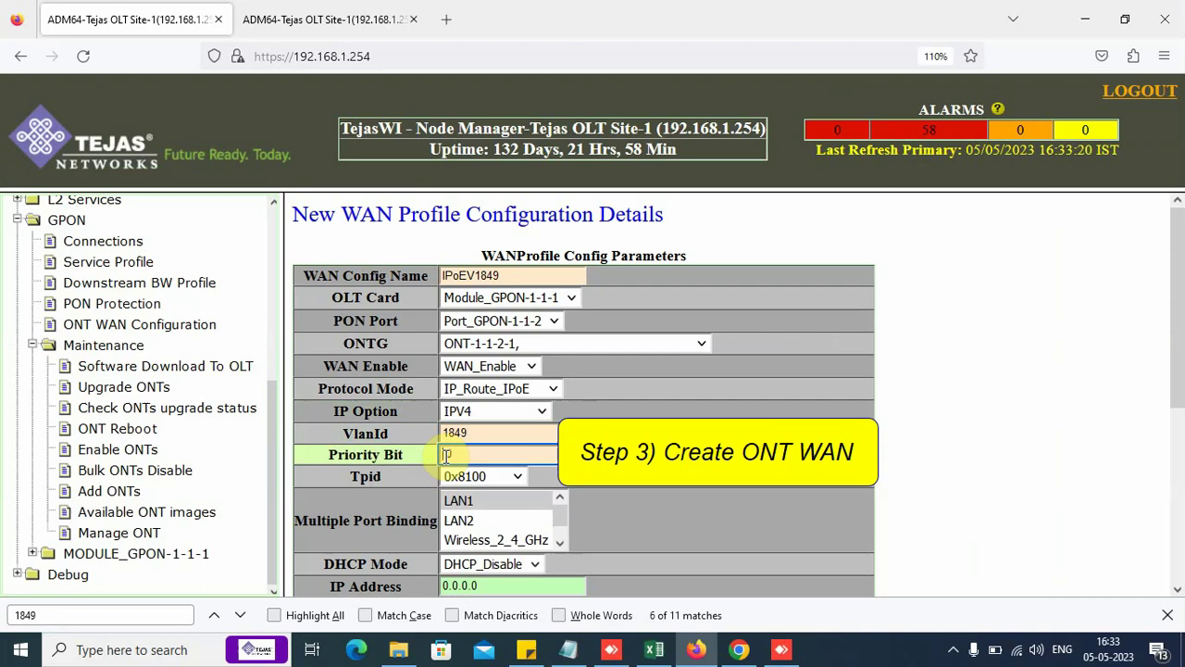
text(0)
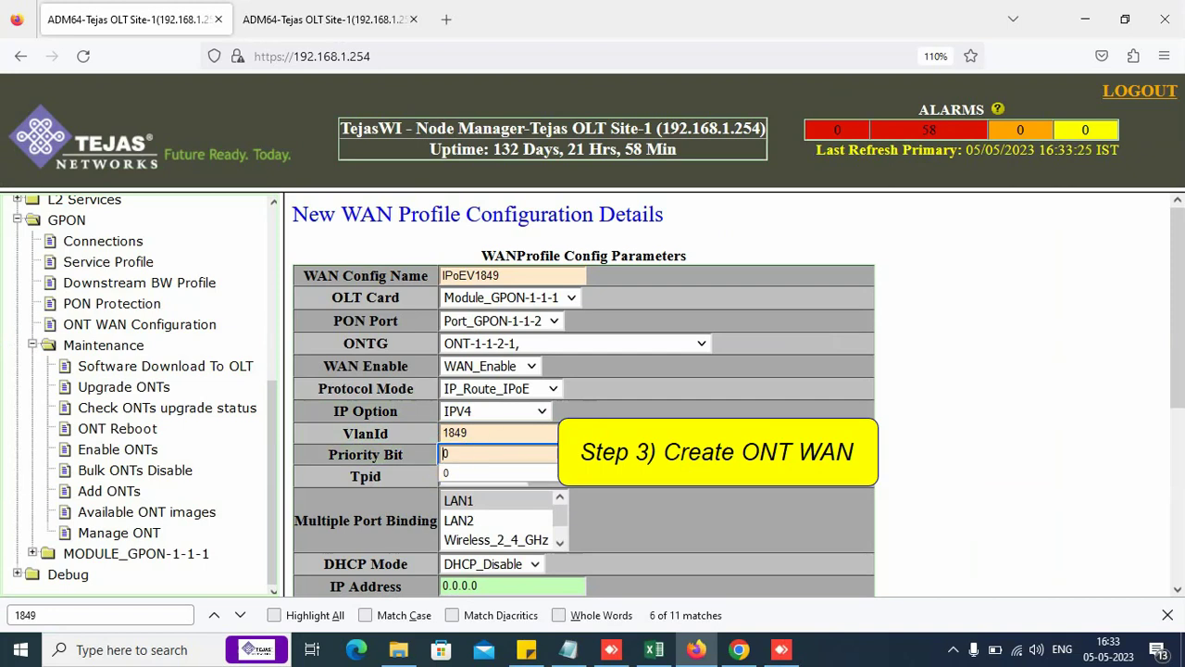
key(Tab)
scroll(1028, 435, down, 3)
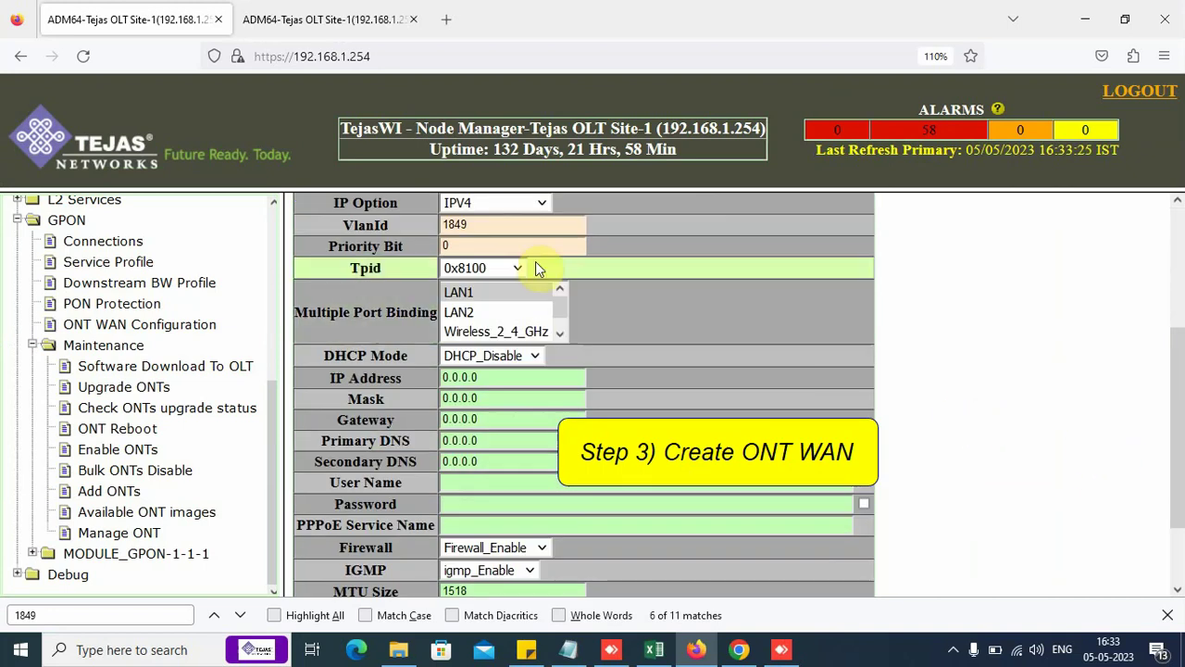
click(467, 268)
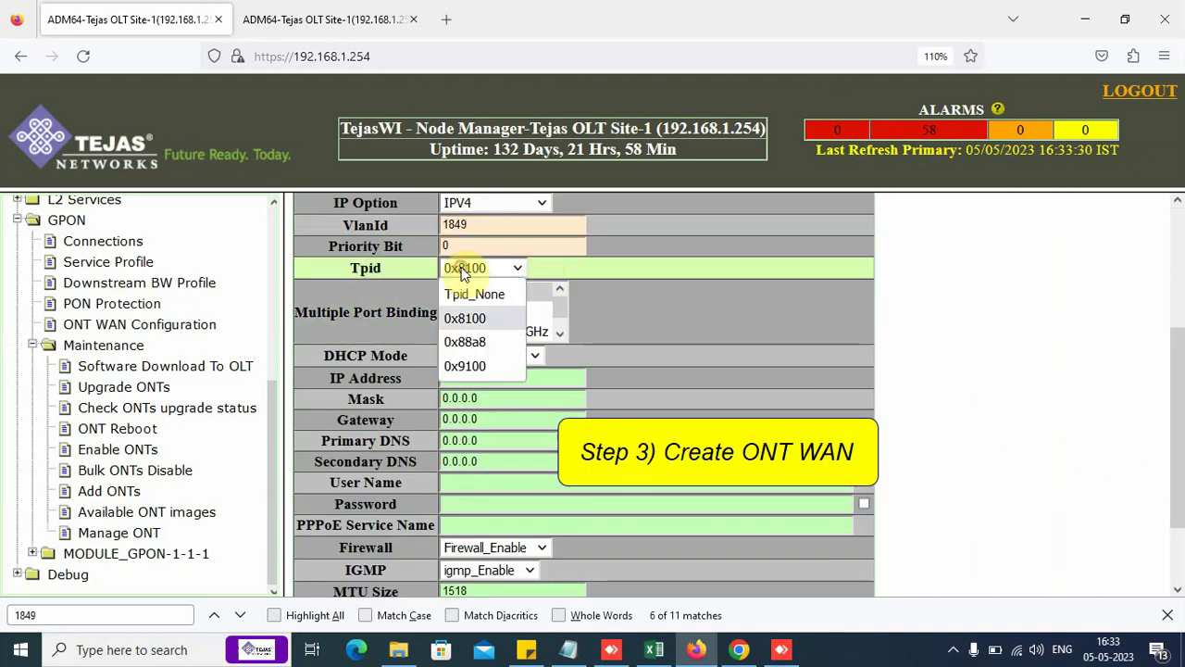
click(465, 316)
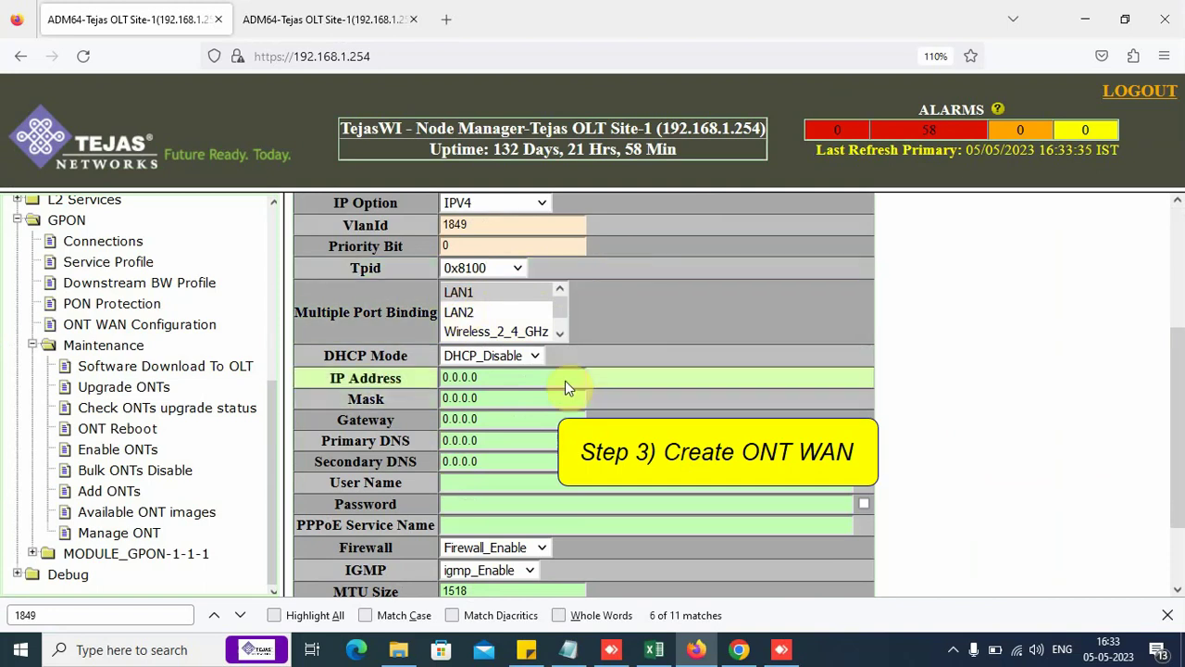
Step: Enable DHCP addressing and disable the firewall on this WAN
click(532, 359)
click(530, 397)
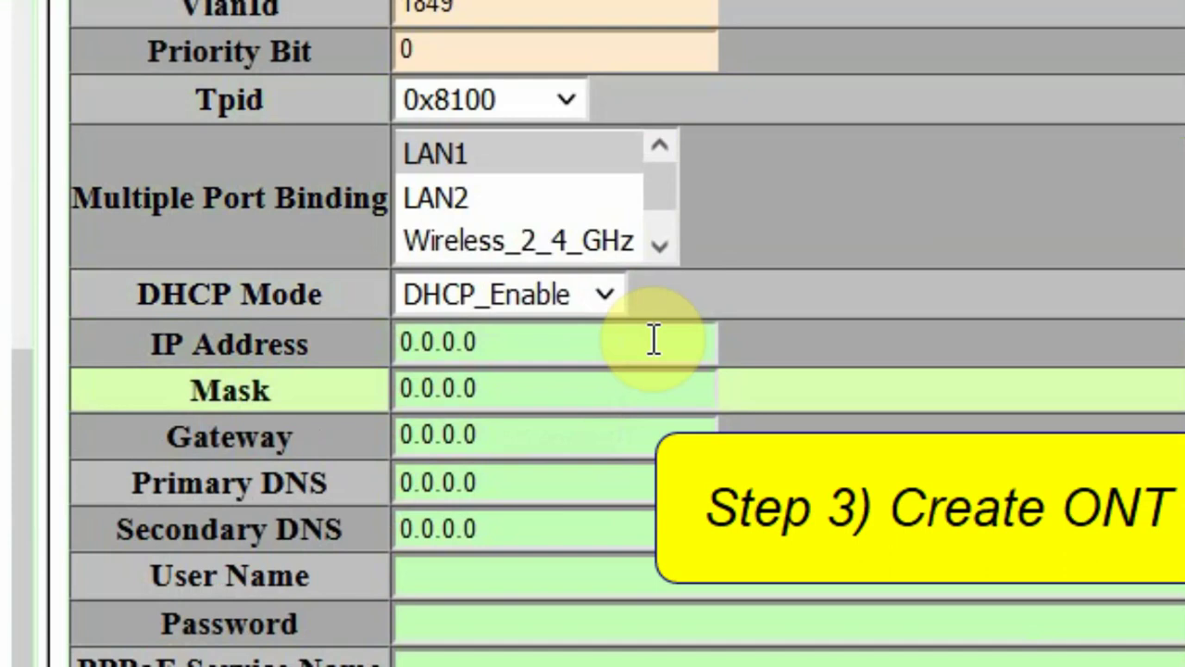
drag(133, 356, 314, 456)
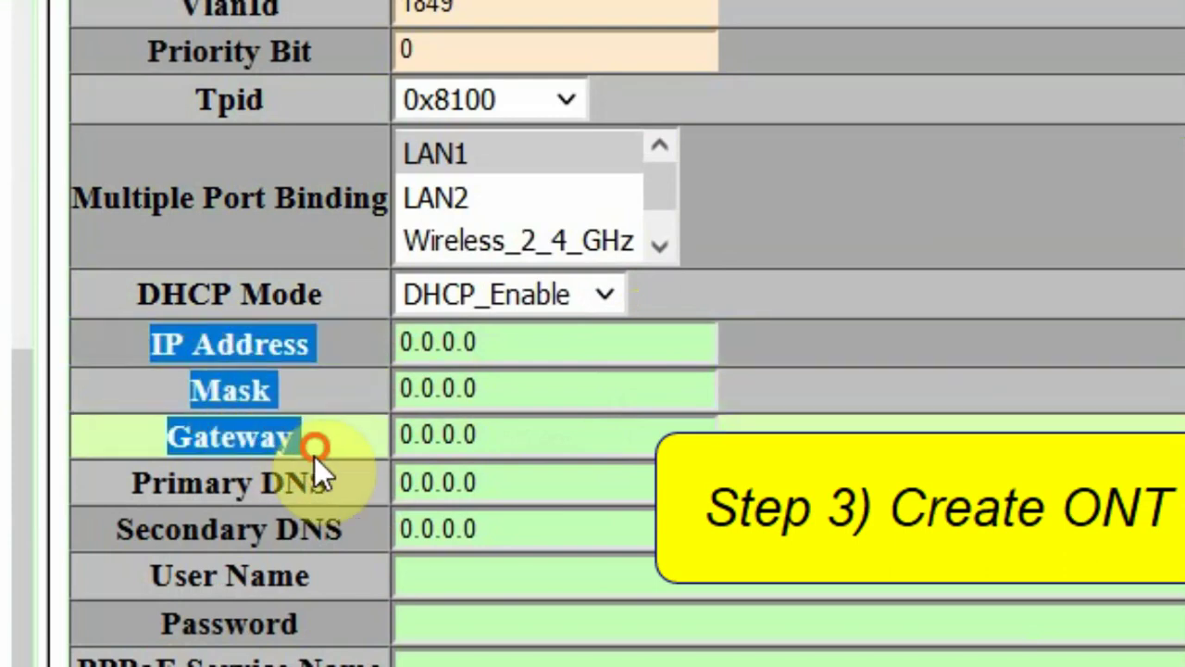
click(316, 446)
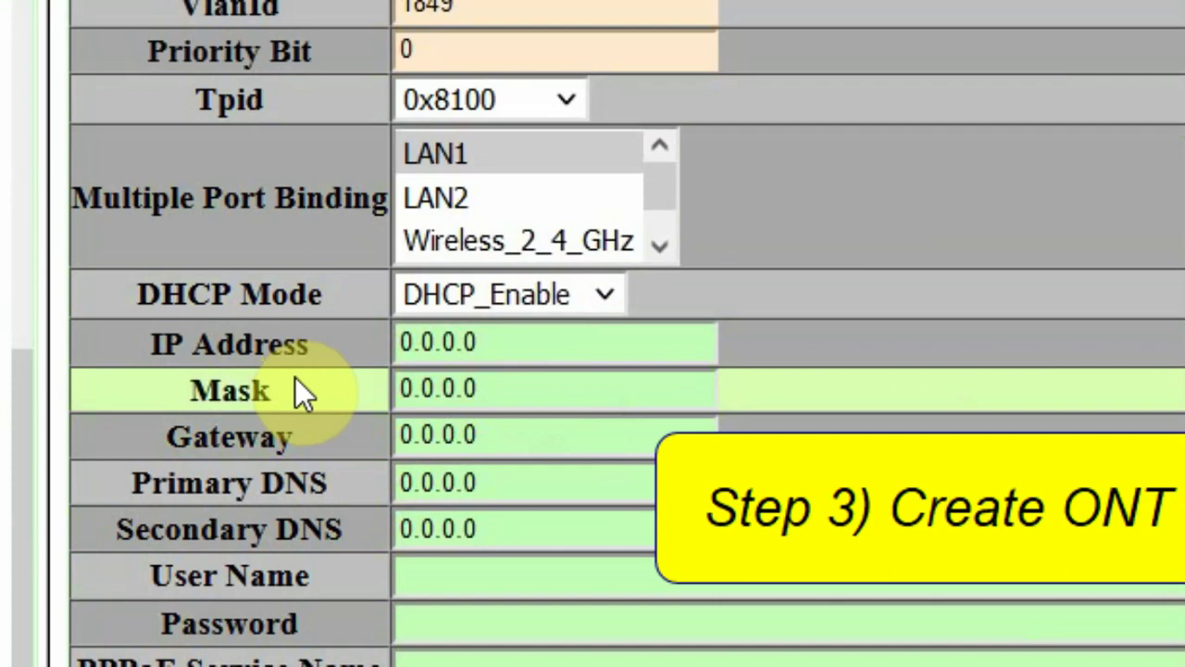
scroll(400, 470, down, 2)
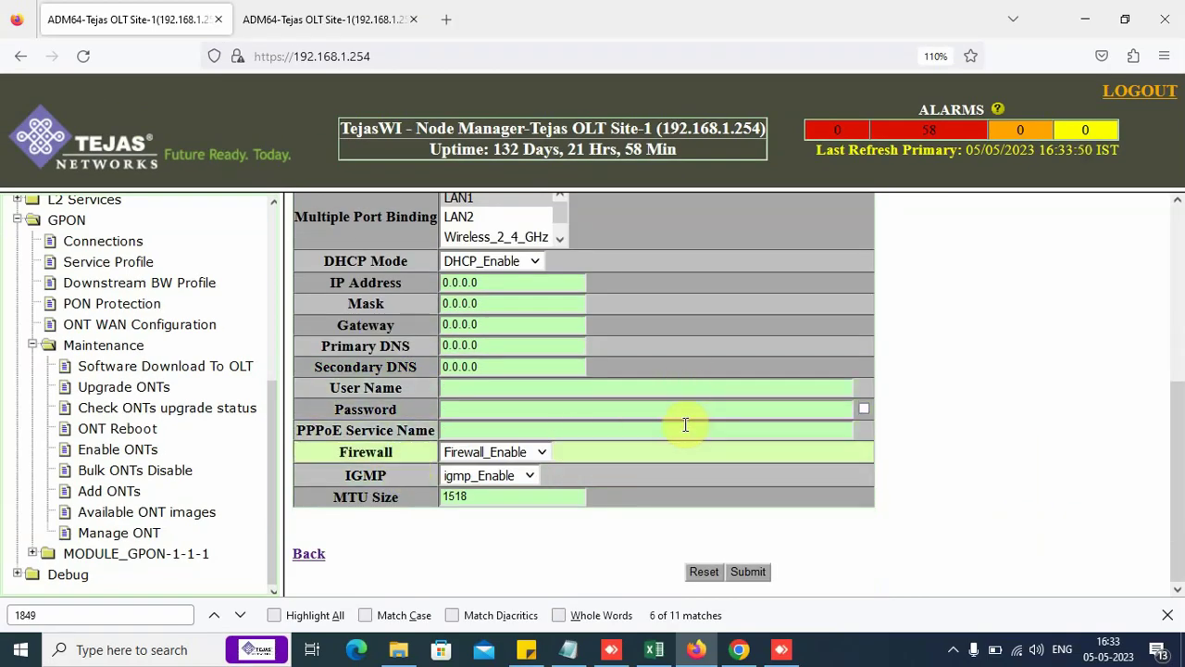
click(518, 451)
click(500, 479)
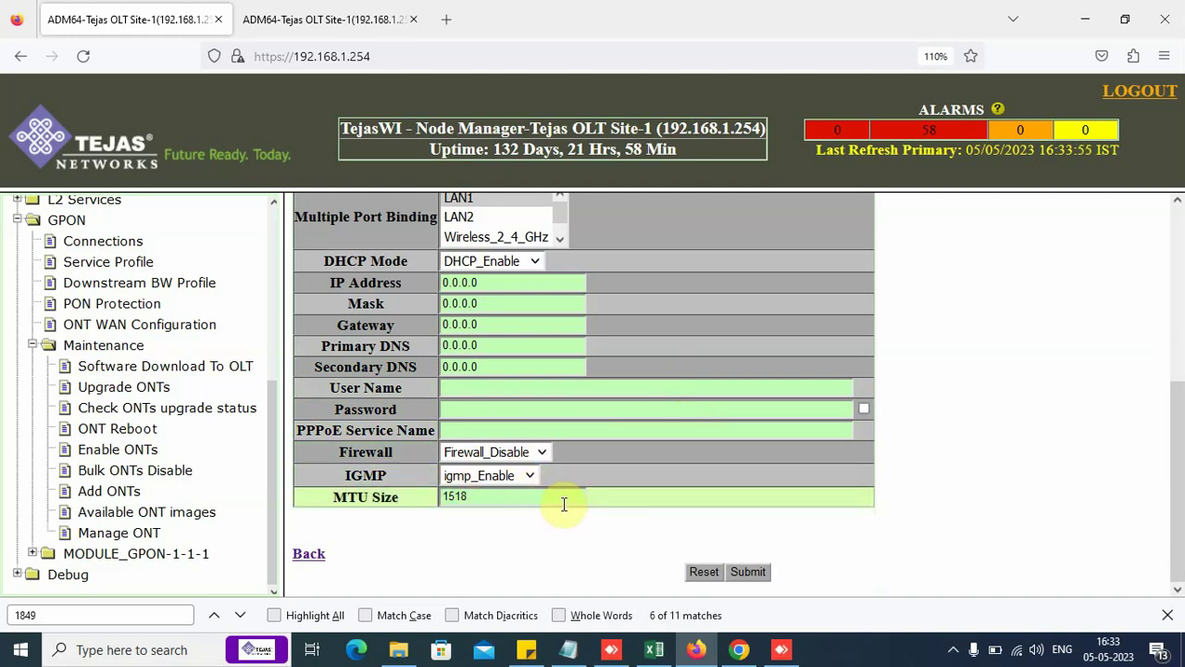
Step: Confirm the IPoEV1849 profile and check its row in the ONT WAN profile list
click(749, 574)
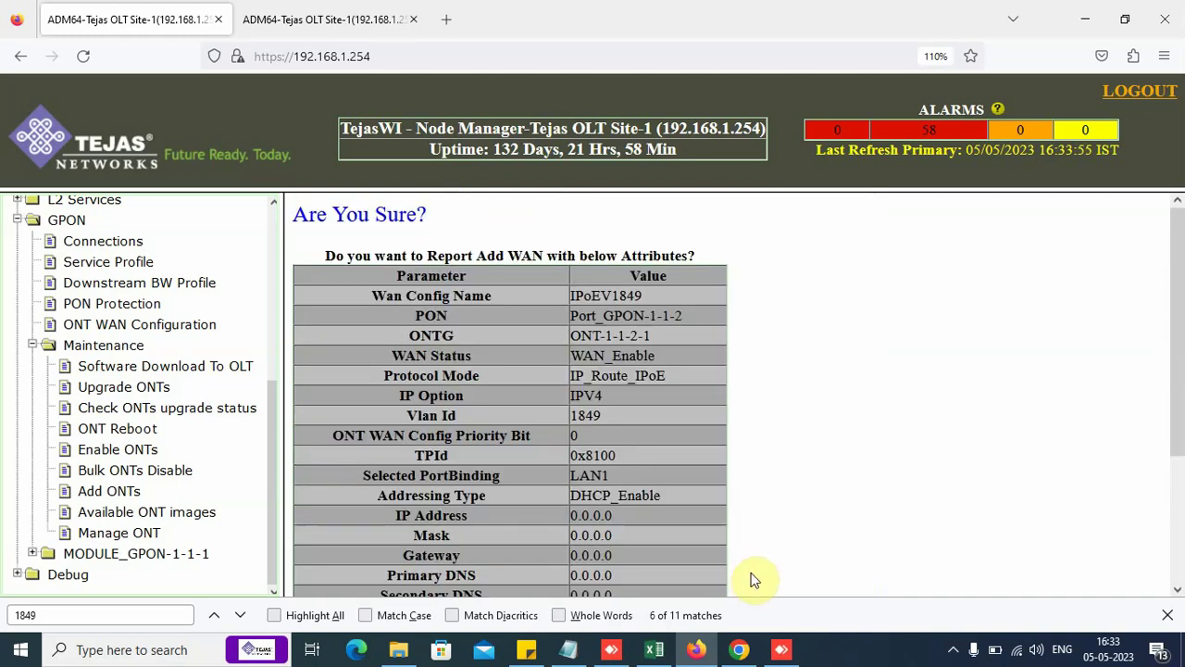
scroll(820, 405, down, 3)
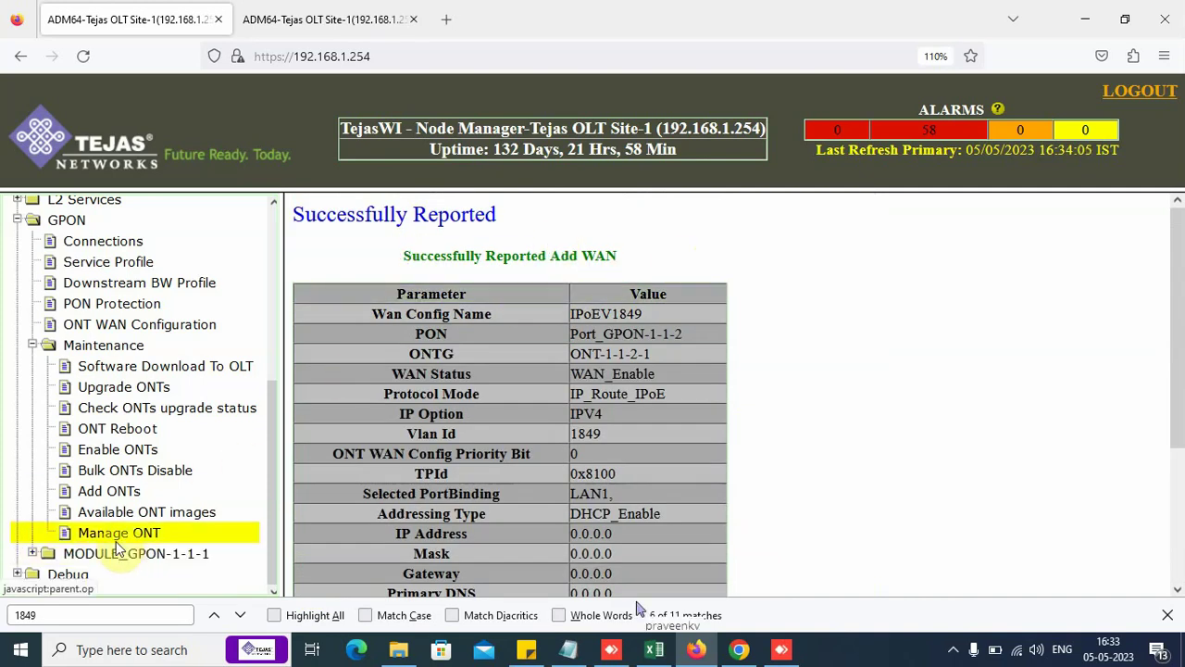
click(106, 326)
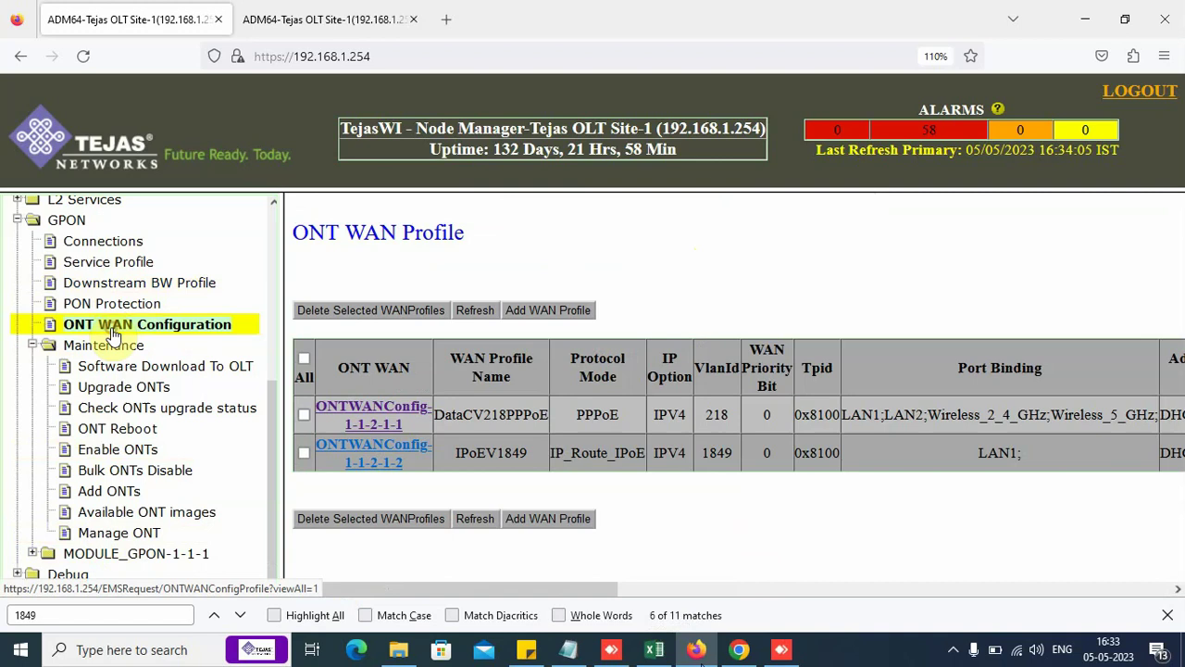
drag(453, 459, 907, 473)
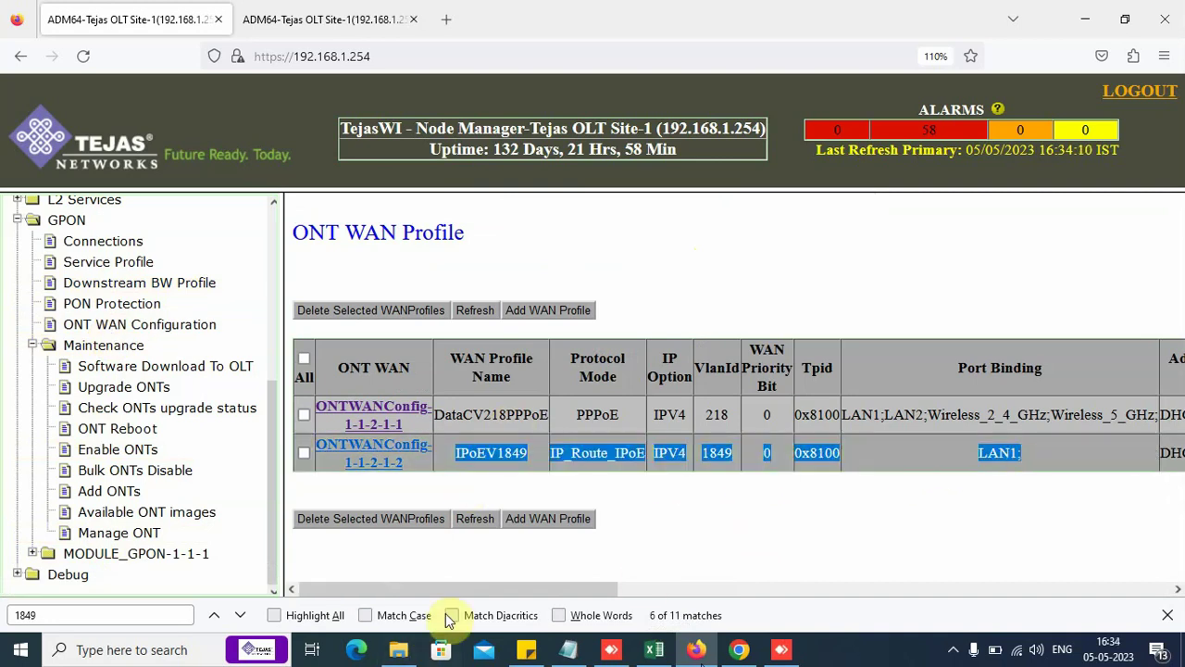
drag(463, 590, 326, 619)
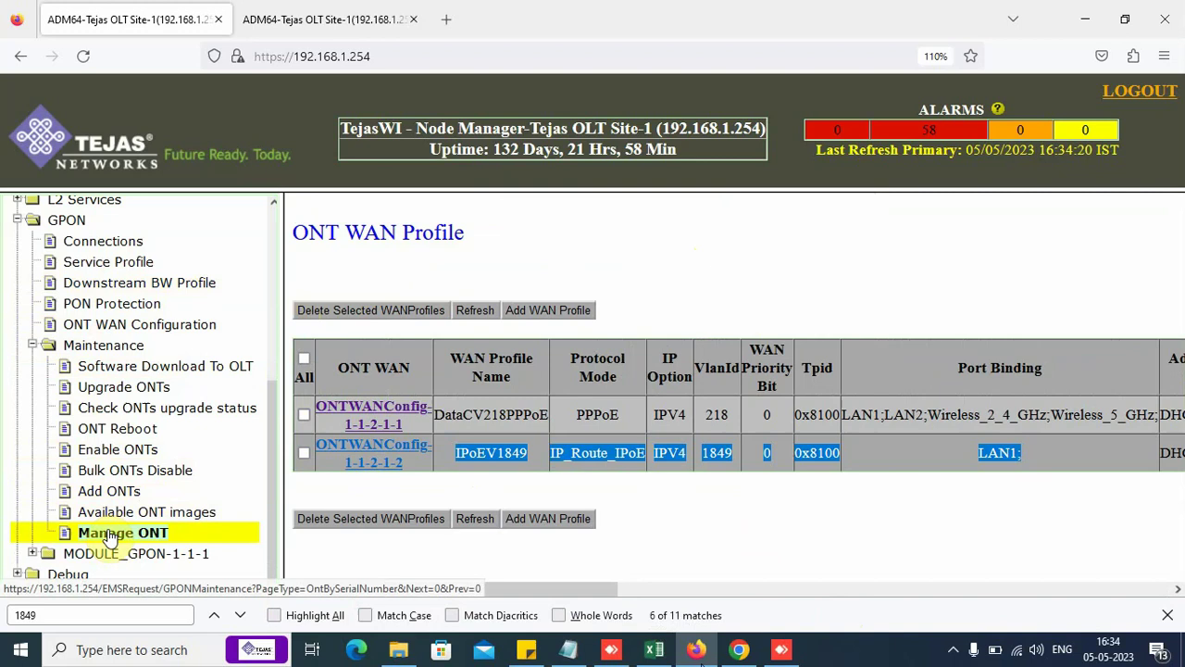
right_click(128, 265)
Step: Find the VoIP V1849 Old Number Migration service profile by searching 1849 in the service profiles list
click(176, 276)
click(310, 18)
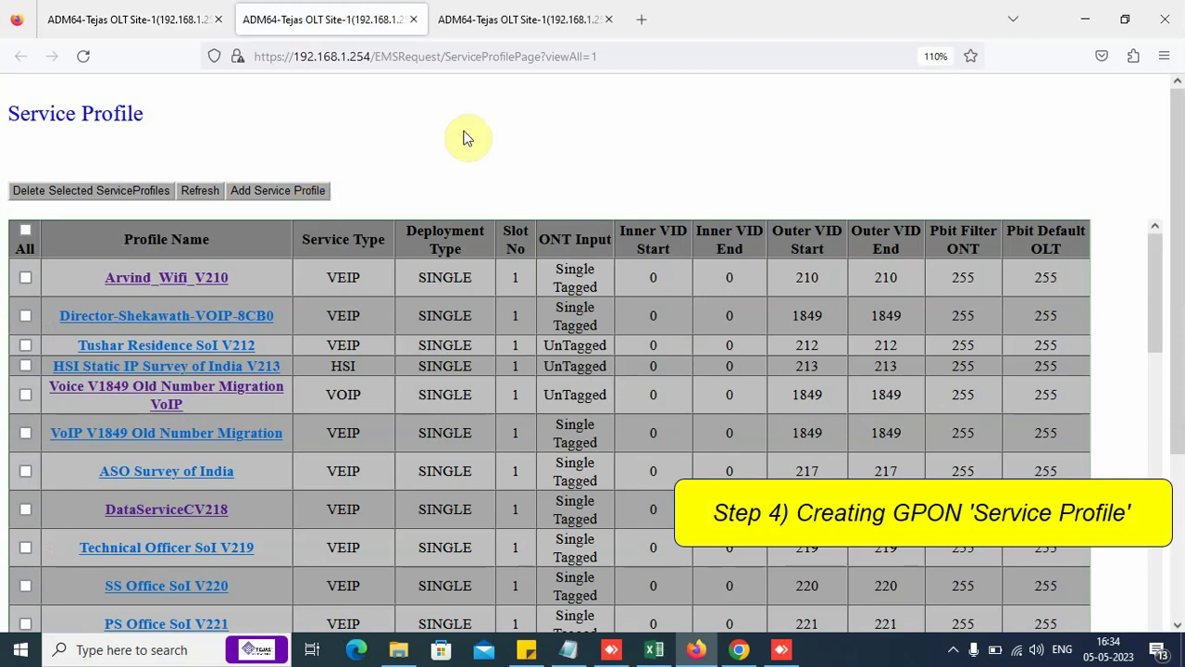
key(ctrl+f)
key(Return)
key(Return)
key(Return)
key(Return)
key(Return)
key(Return)
key(Return)
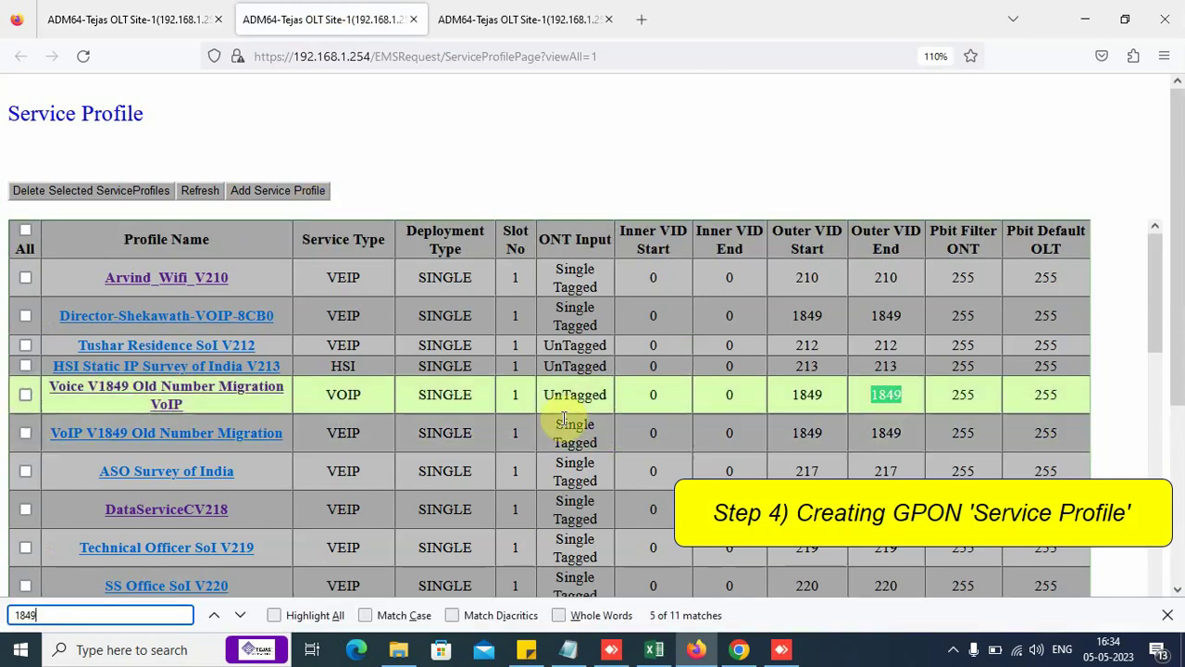
click(257, 447)
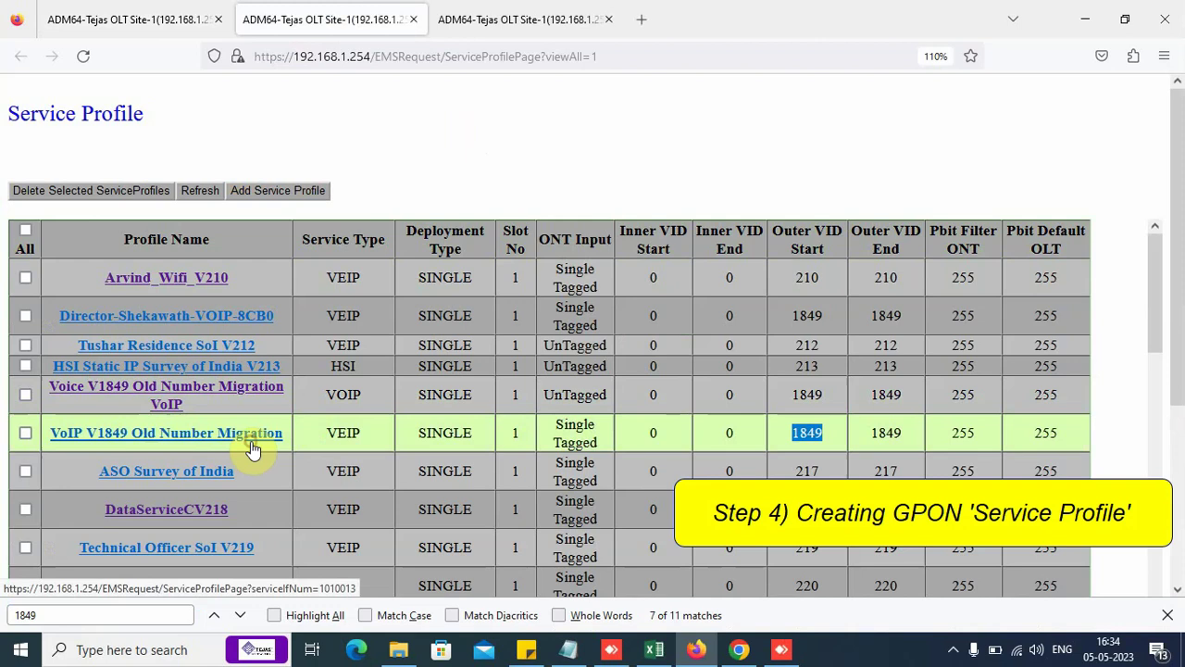
drag(239, 181, 480, 186)
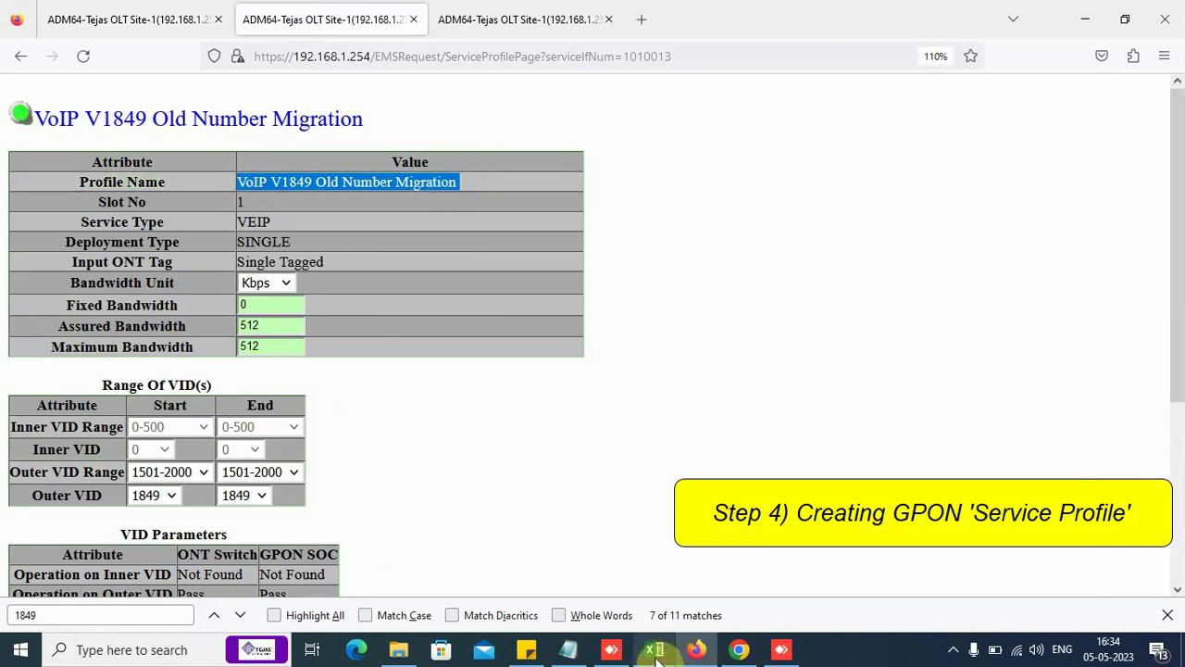
click(100, 8)
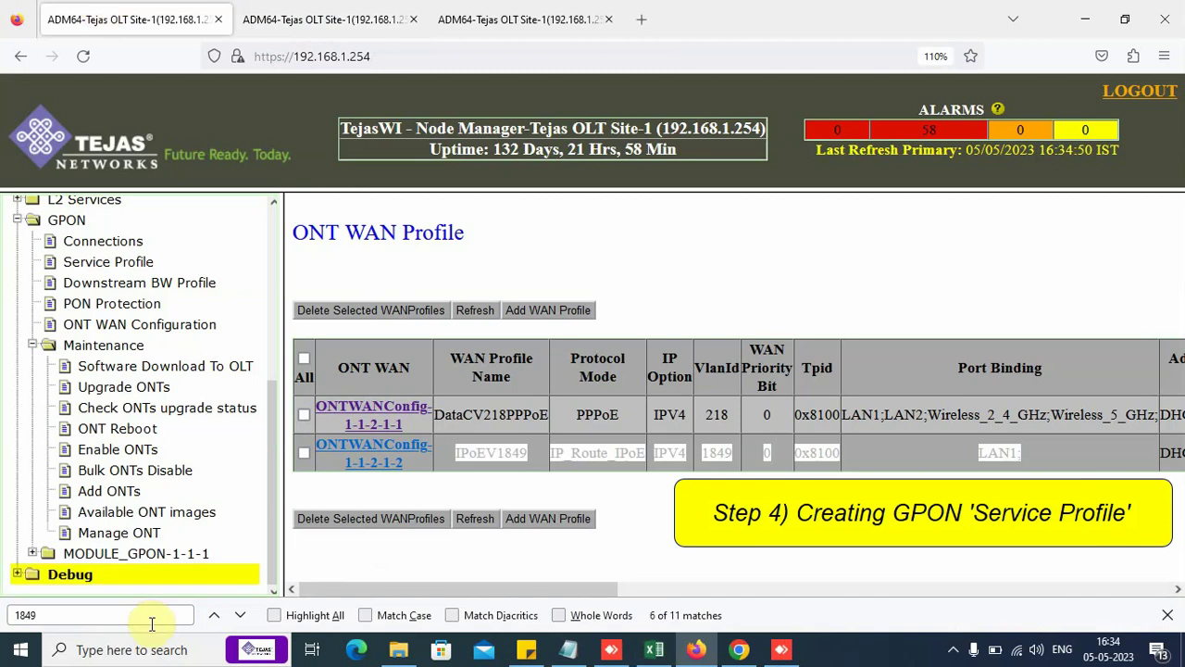
Step: Start a new GPON connection named TestIPoEV1849 with service type VEIP
click(106, 244)
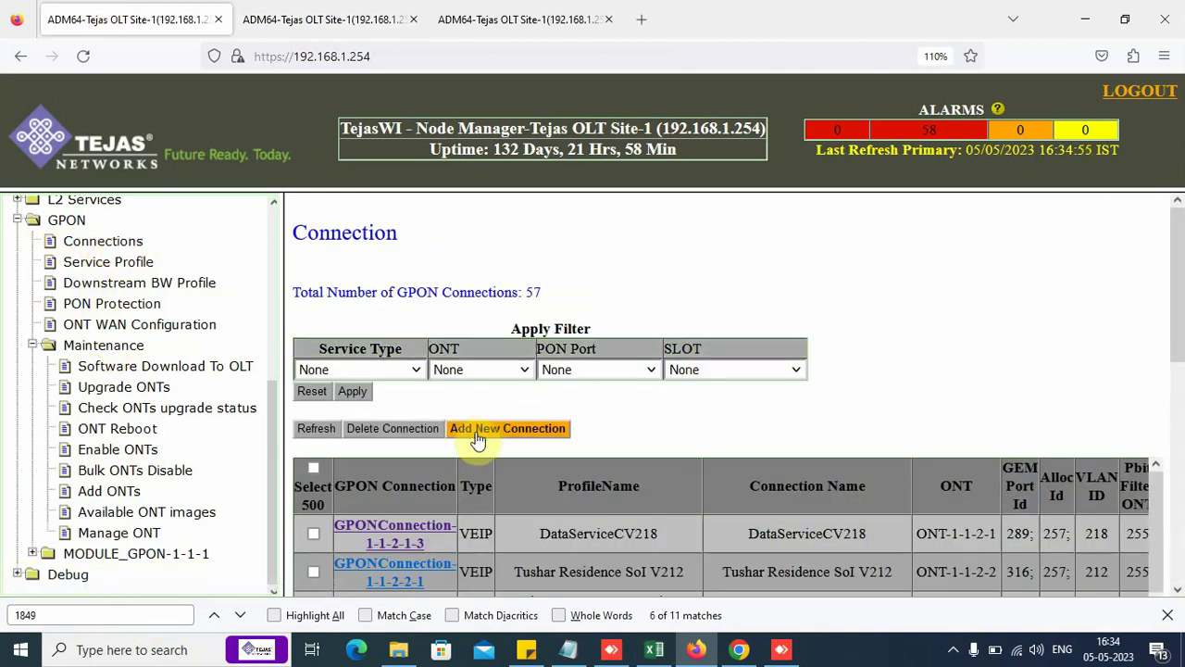
right_click(106, 242)
click(170, 254)
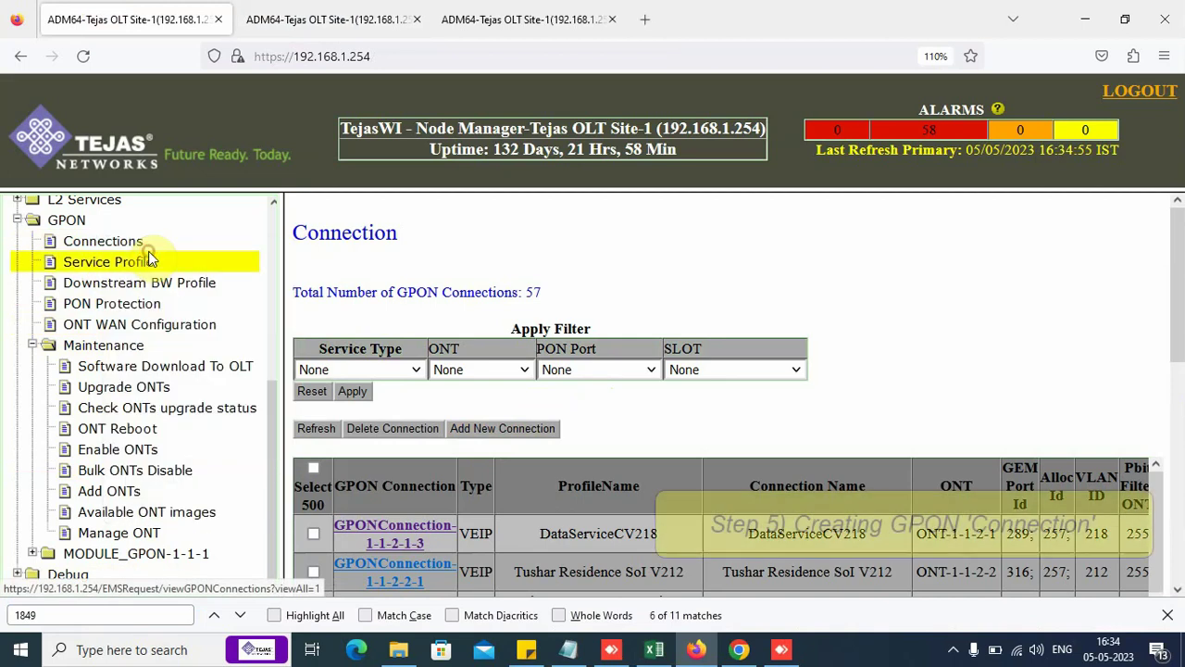
click(293, 33)
click(211, 309)
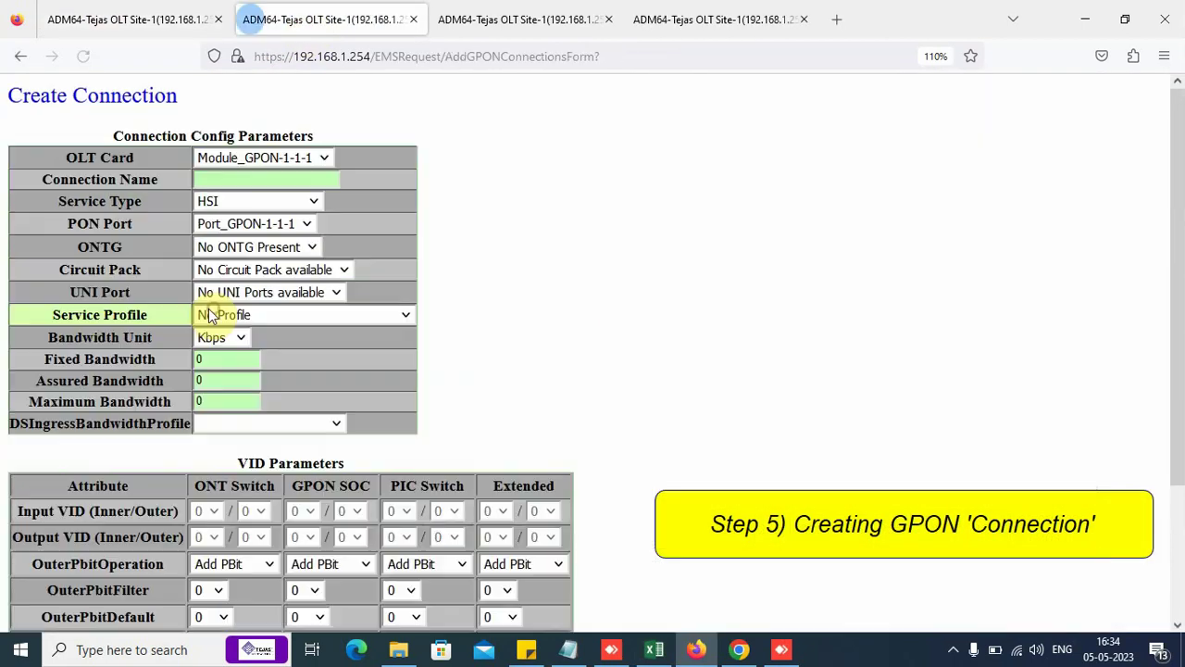
click(226, 178)
text(TestIPoEV1849)
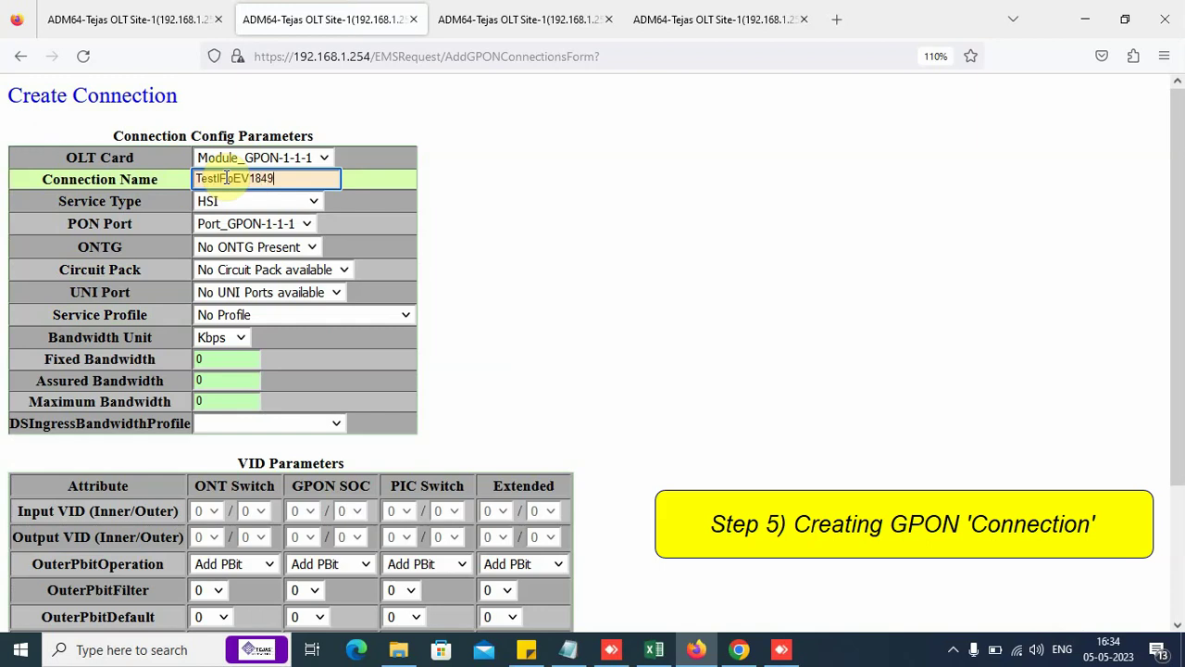
click(259, 202)
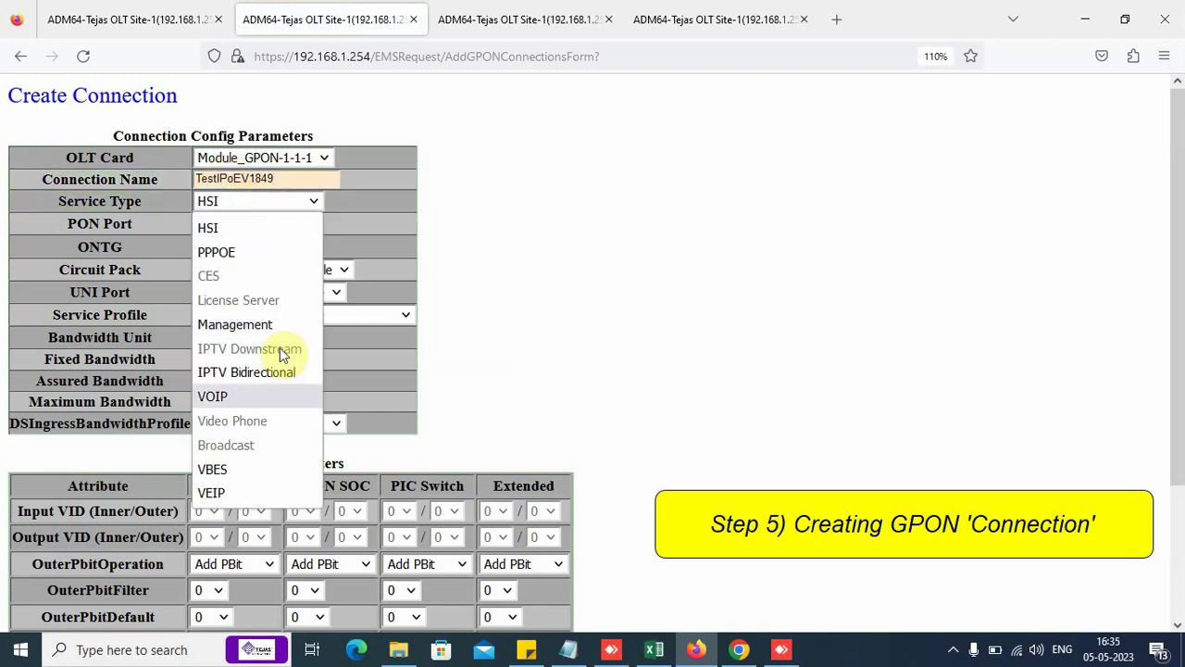
click(259, 493)
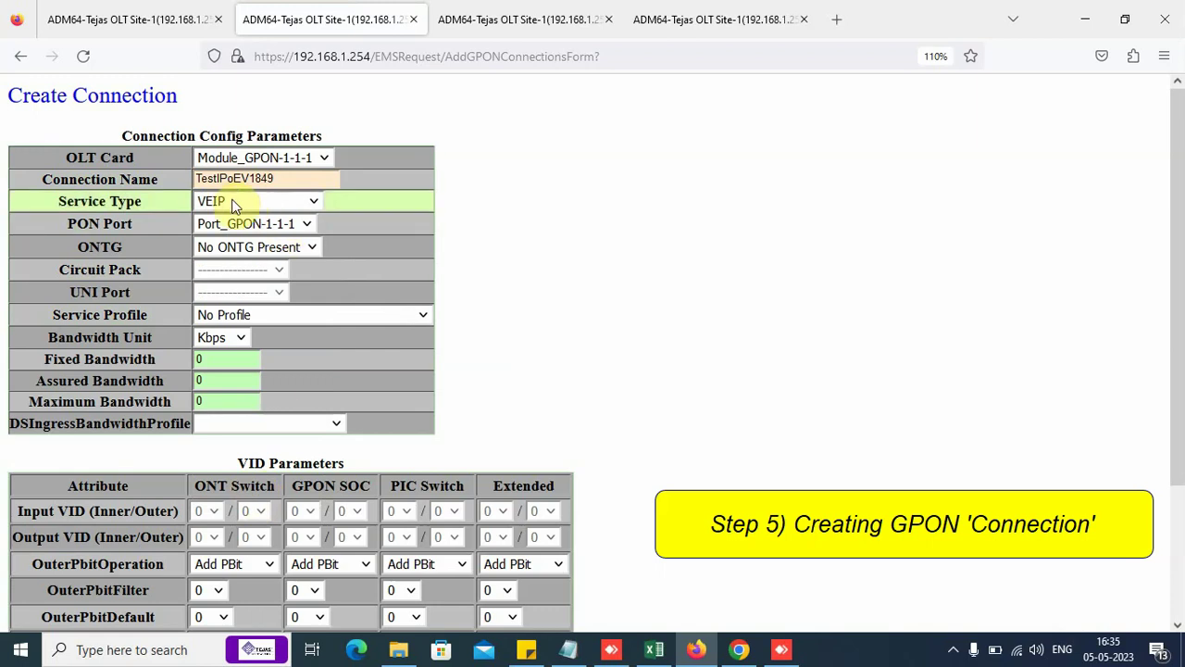
Step: Assign Port_GPON-1-1-2, ONT-1-1-2-1 and the VoIP V1849 Old Number Migration profile, then submit
click(308, 223)
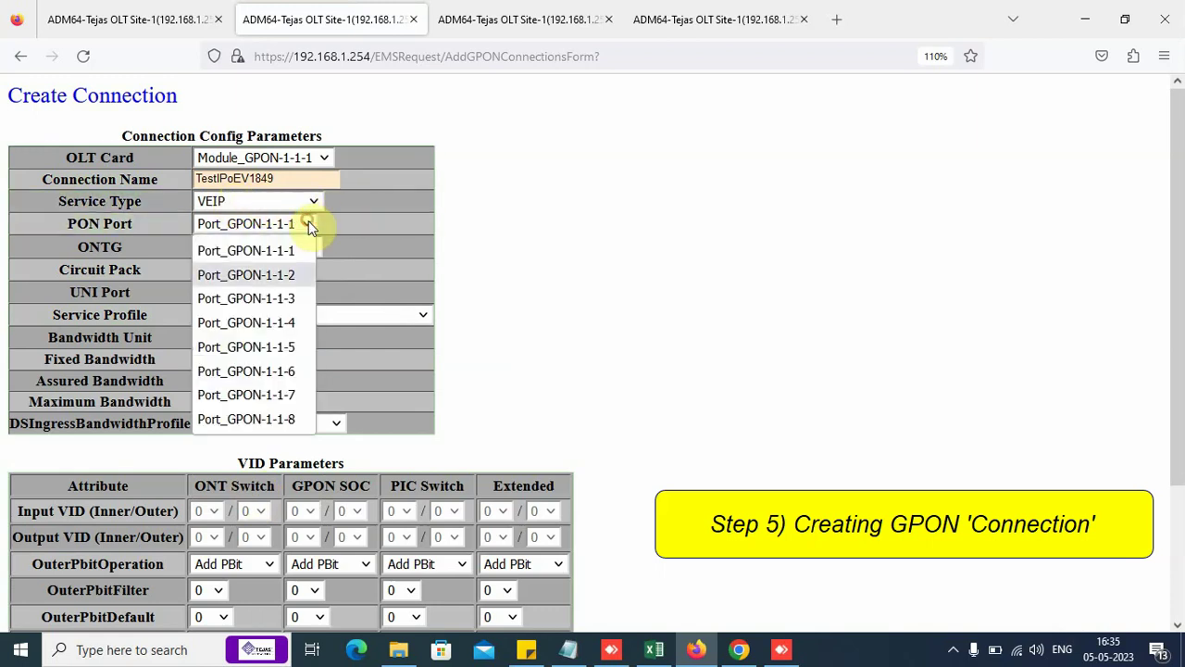
click(278, 271)
click(276, 250)
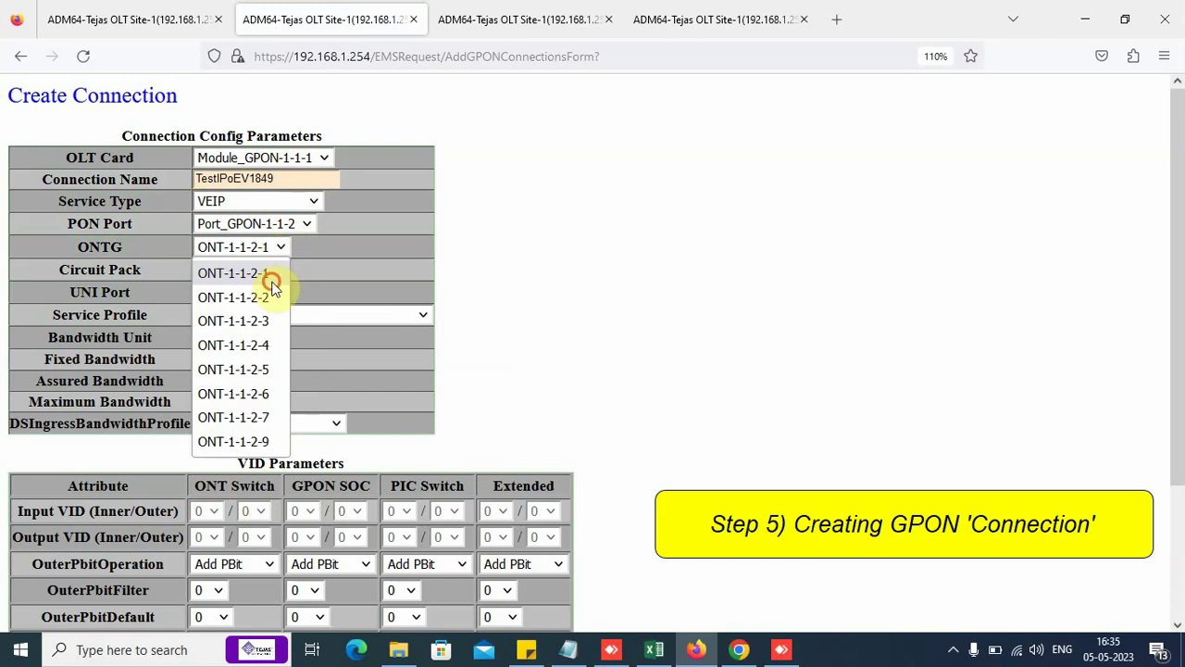
click(260, 269)
click(417, 315)
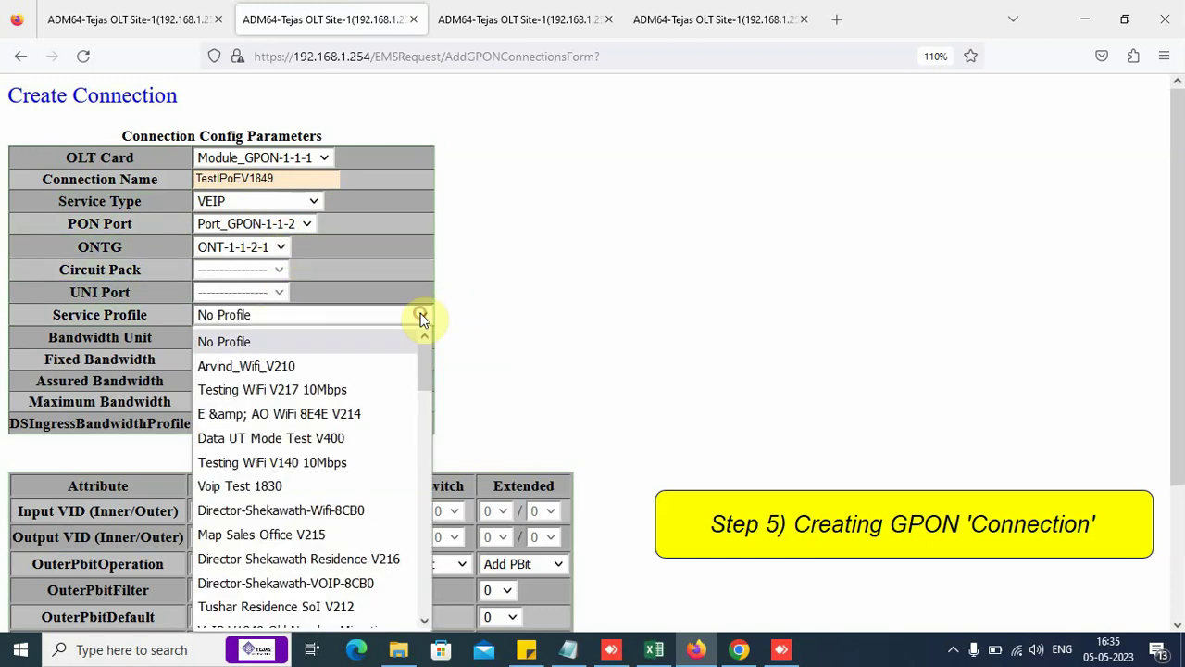
scroll(320, 504, down, 5)
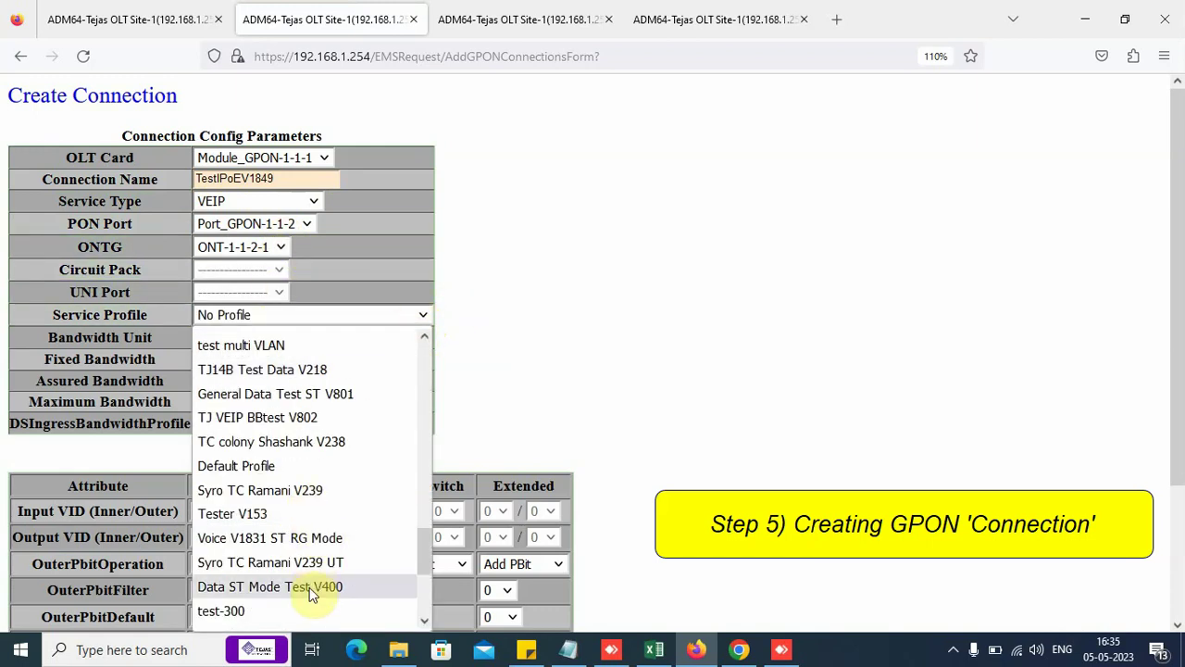
scroll(313, 587, down, 3)
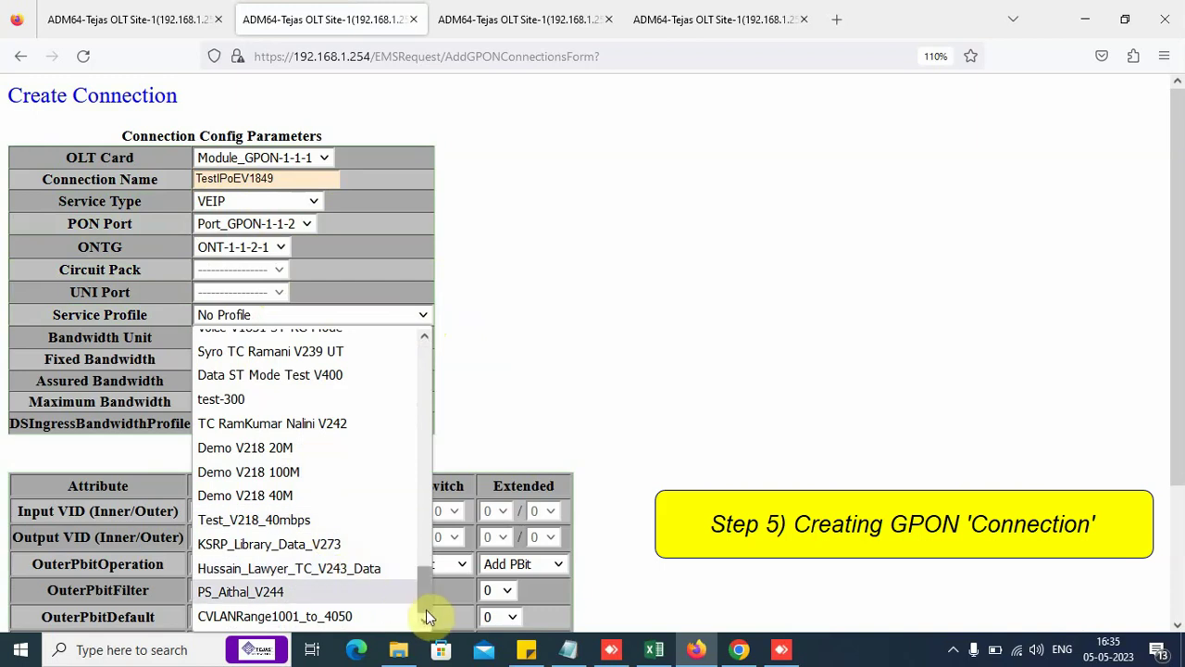
drag(425, 599, 443, 428)
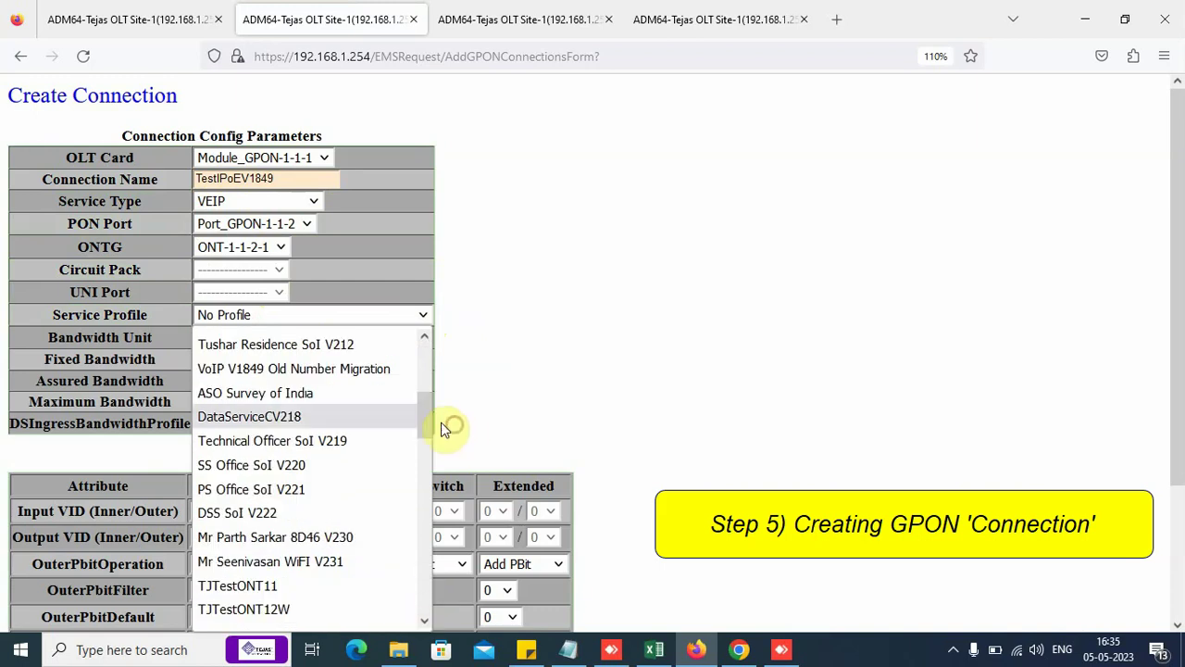
click(394, 370)
scroll(562, 491, down, 3)
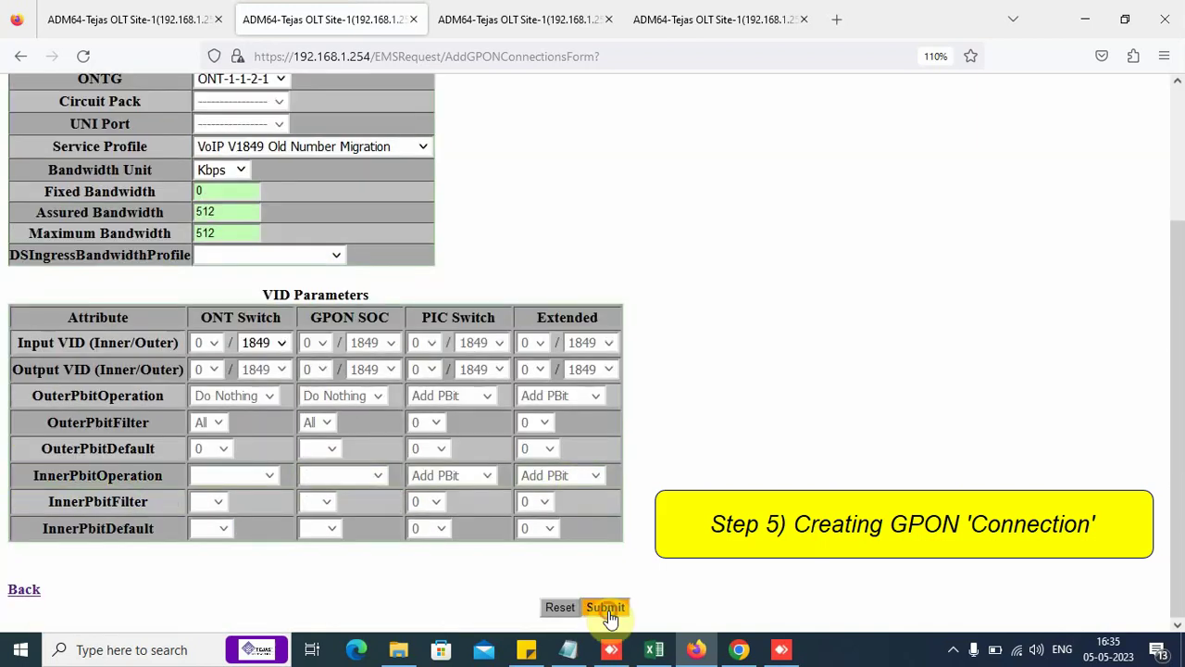
click(607, 609)
Step: Confirm the new connection and filter the connection list to ONT-1-1-2-1
click(21, 452)
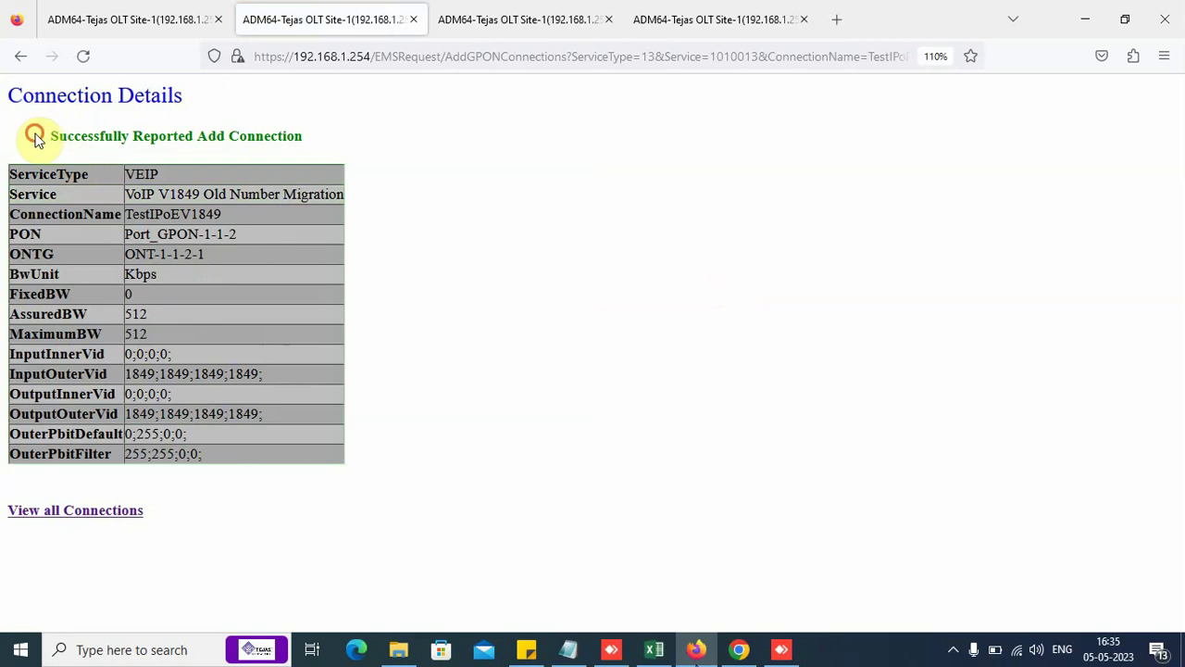
drag(34, 137, 361, 139)
click(361, 139)
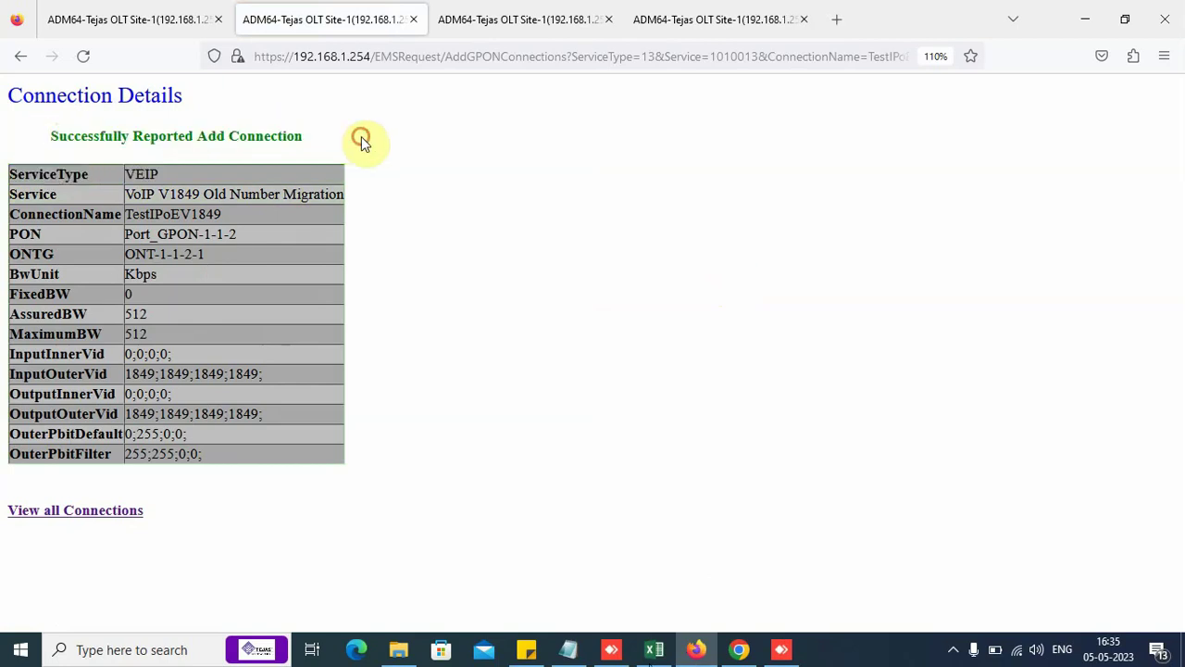
click(114, 513)
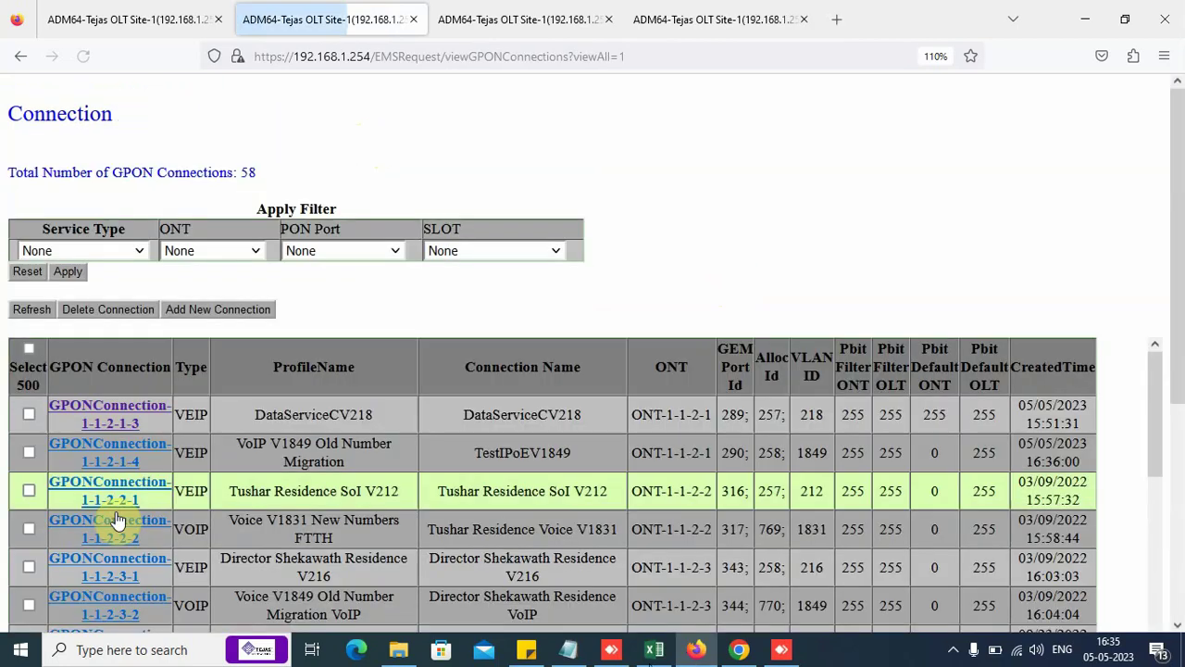
click(255, 251)
click(215, 302)
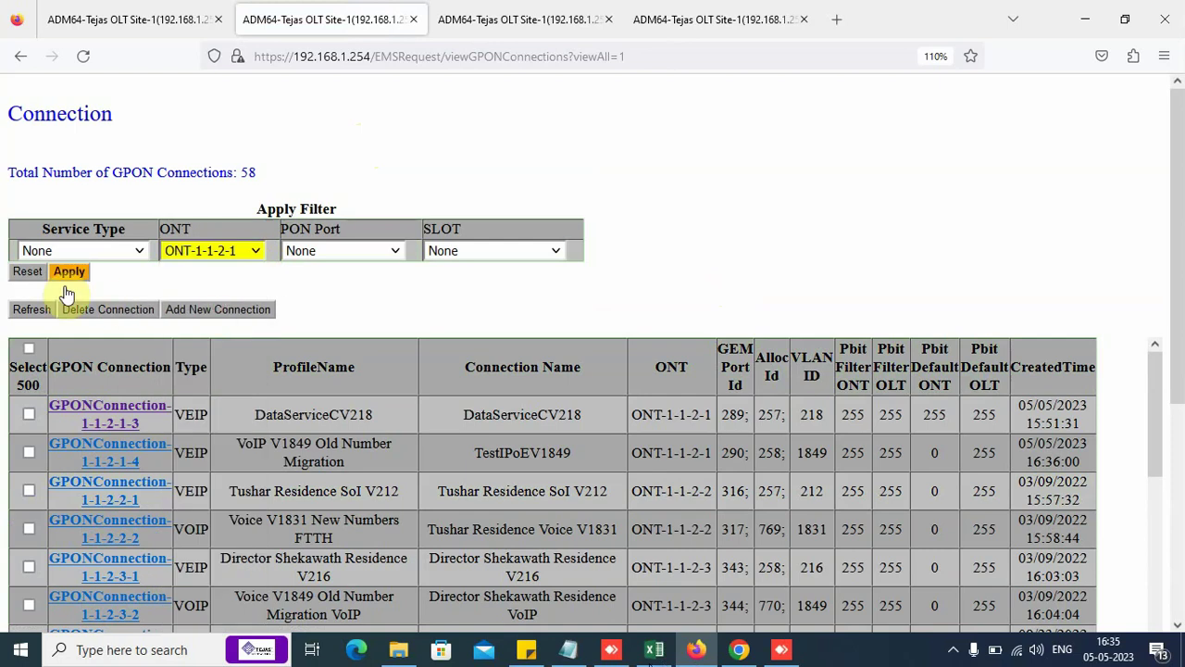
click(69, 272)
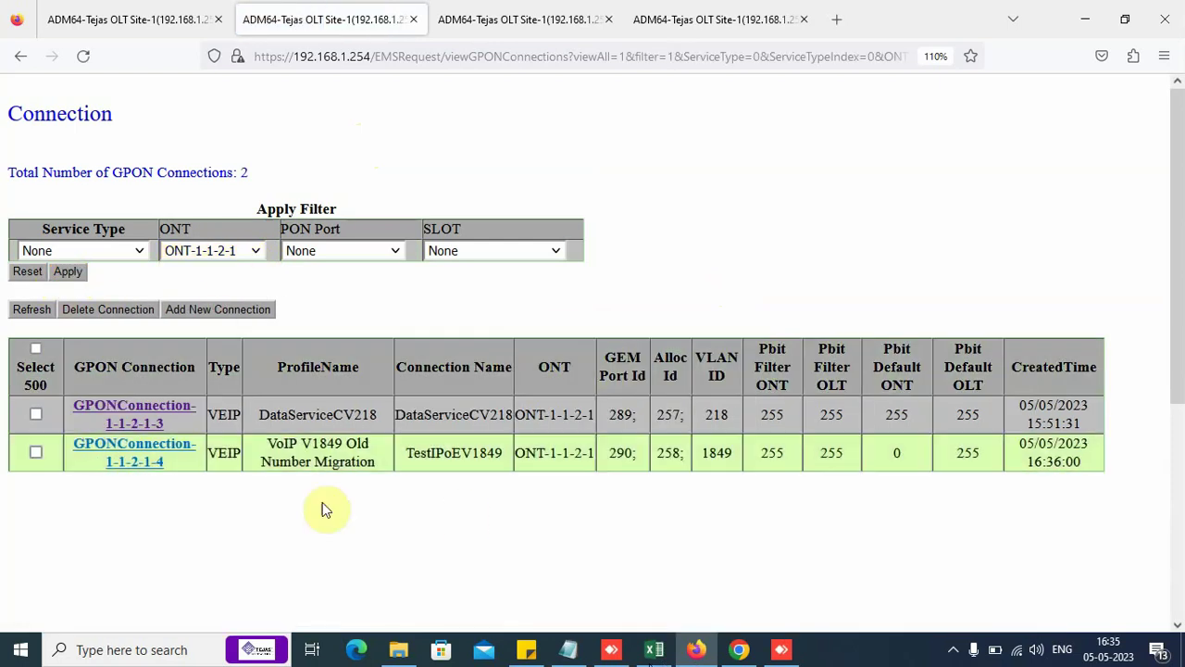
Step: Check the TestIPoEV1849 row: VEIP type, VLAN 1849, creation time and Alloc Id 258
double_click(218, 453)
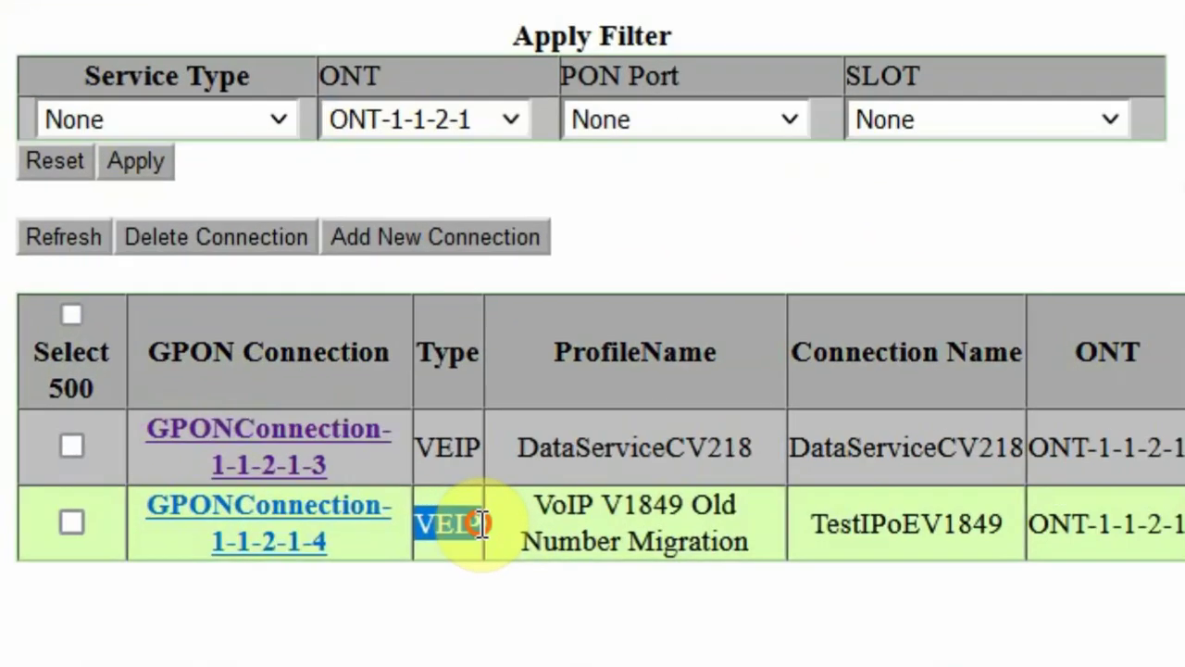
drag(815, 535, 1143, 503)
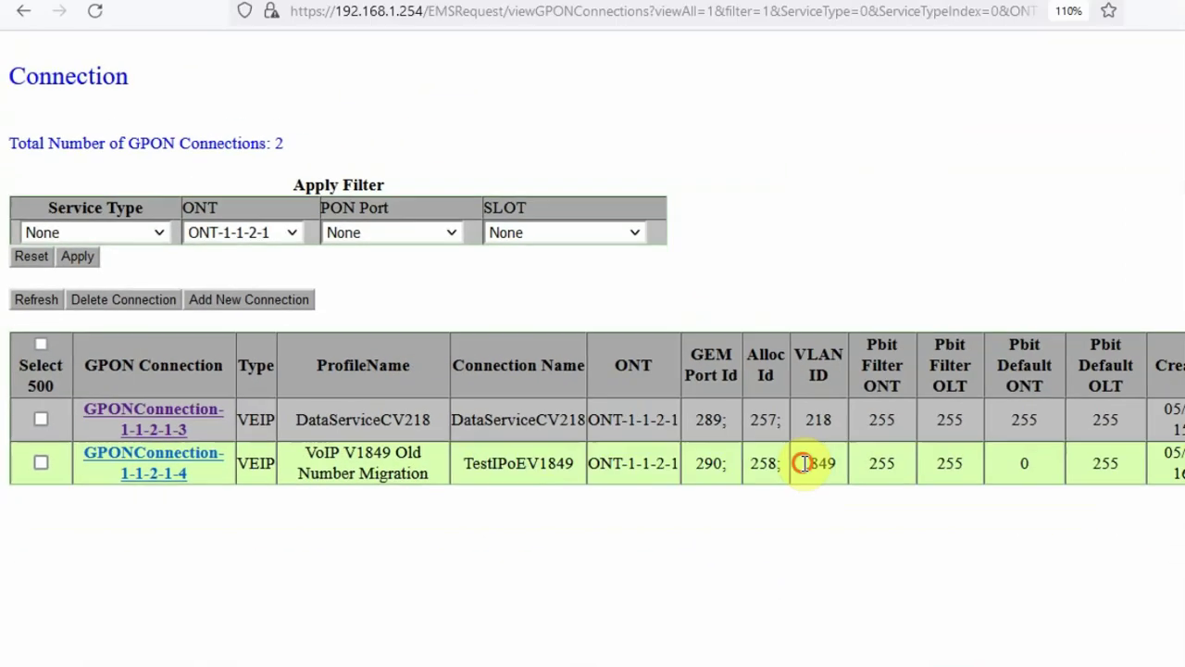
double_click(745, 454)
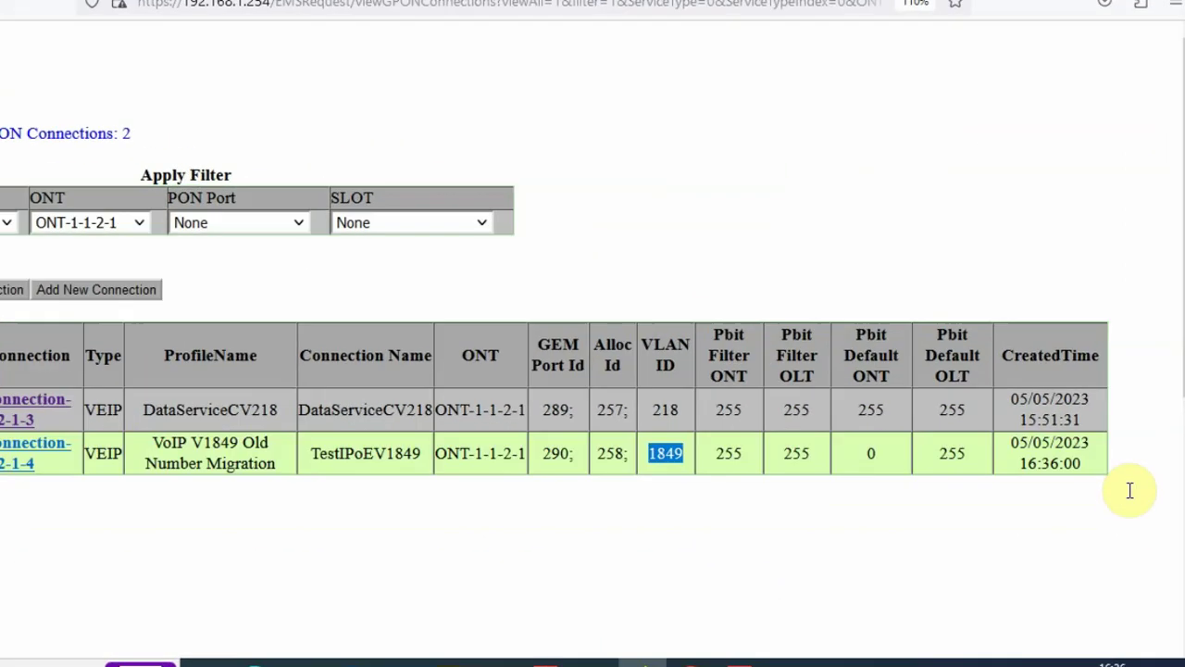
drag(1012, 445, 1091, 472)
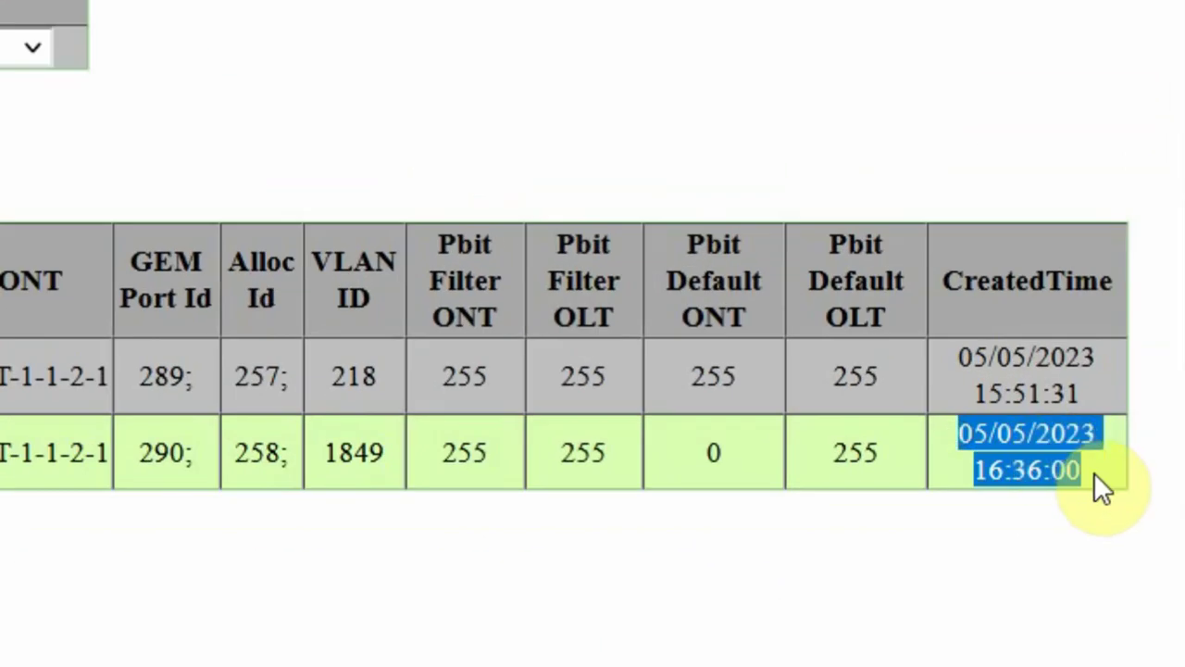
click(286, 460)
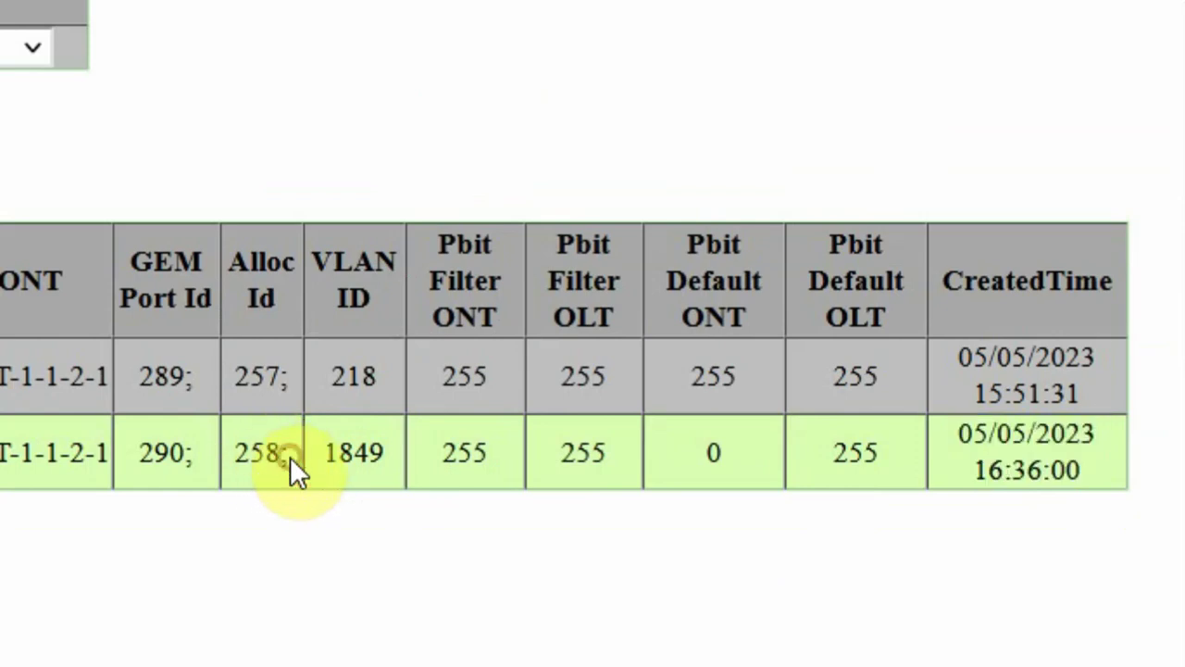
click(240, 461)
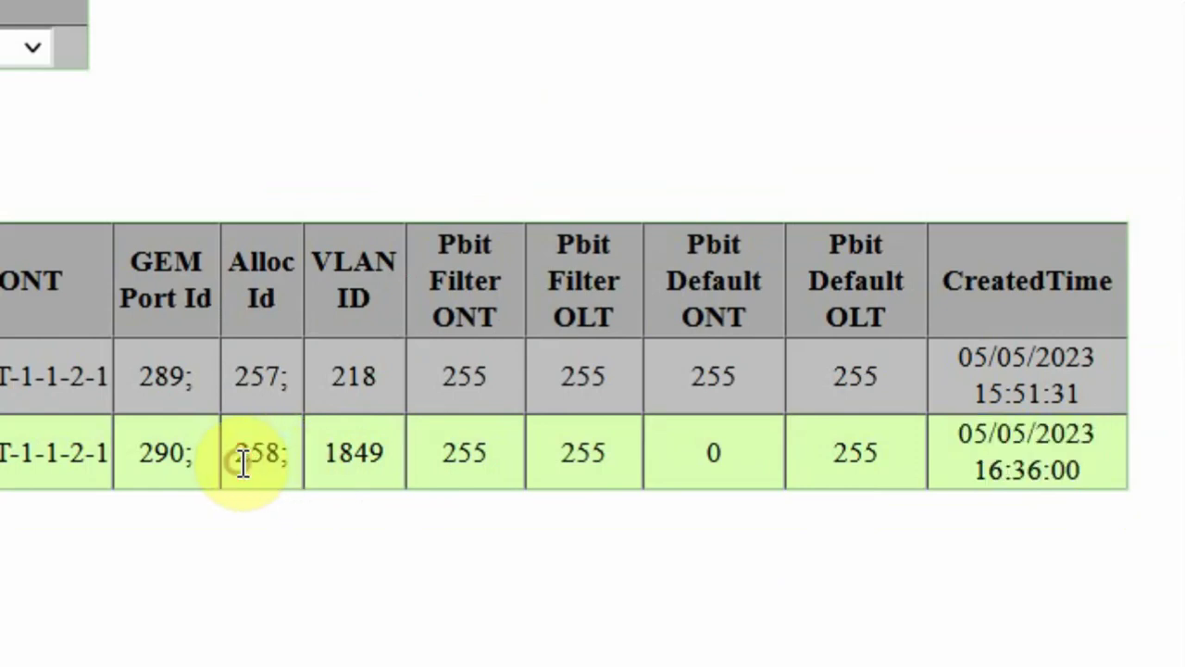
double_click(241, 461)
click(288, 454)
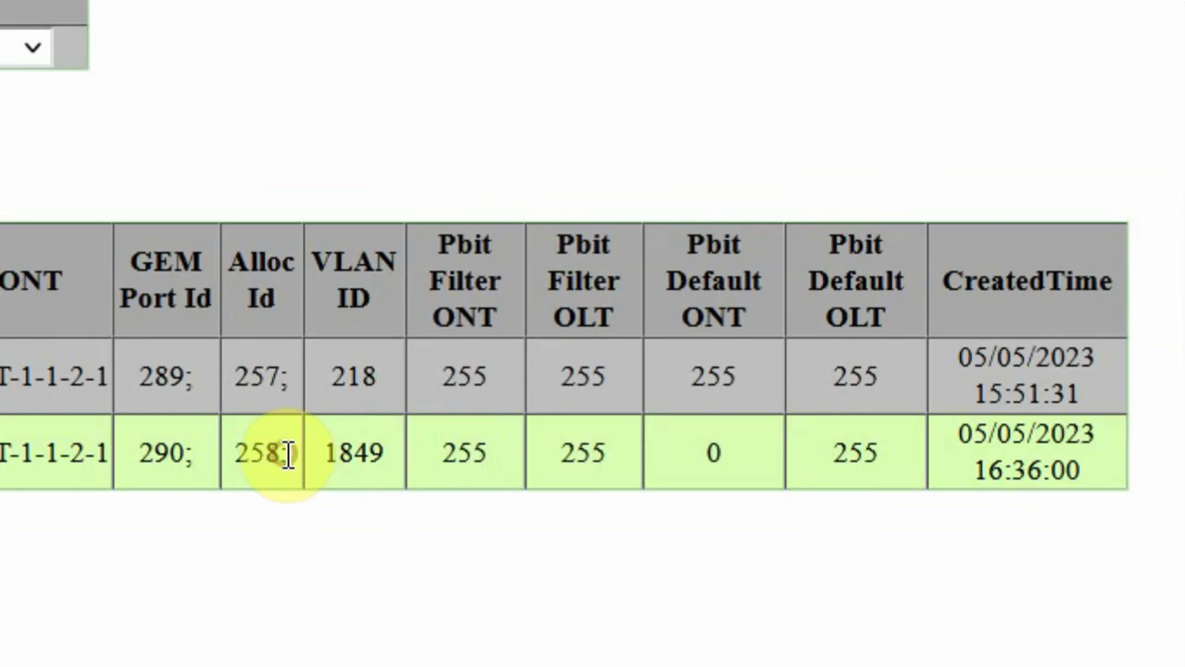
drag(286, 453, 232, 459)
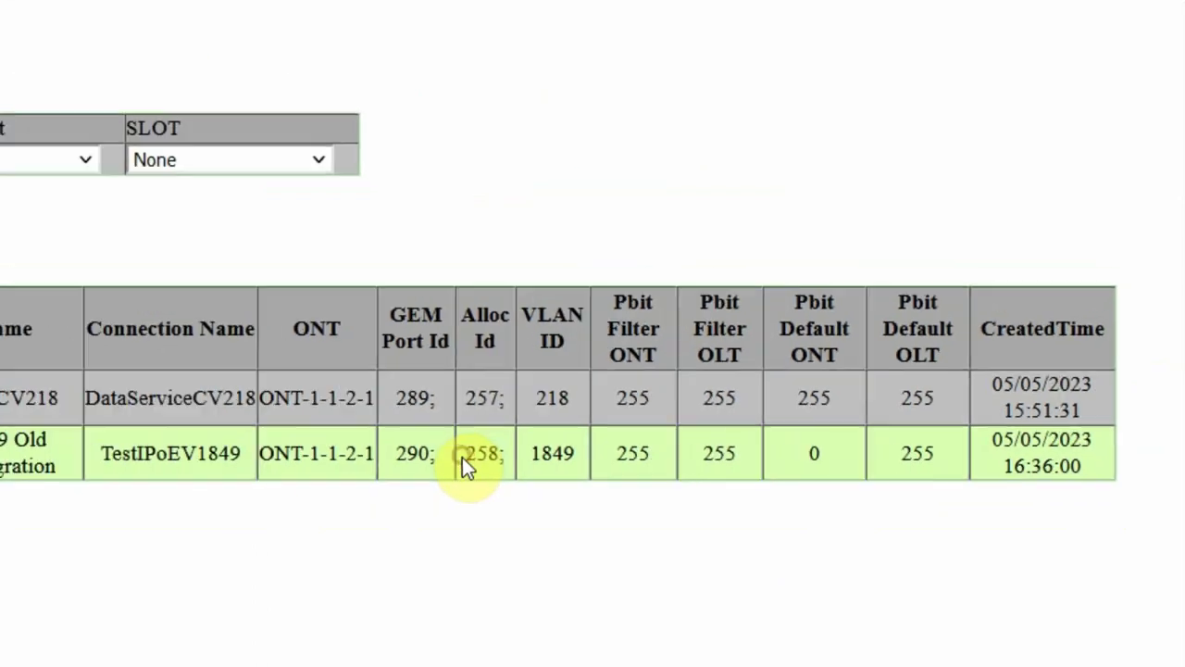
Step: Open the flow point templates list under L2 Services > Service Switch-1 > Services Provisioning
scroll(119, 454, up, 3)
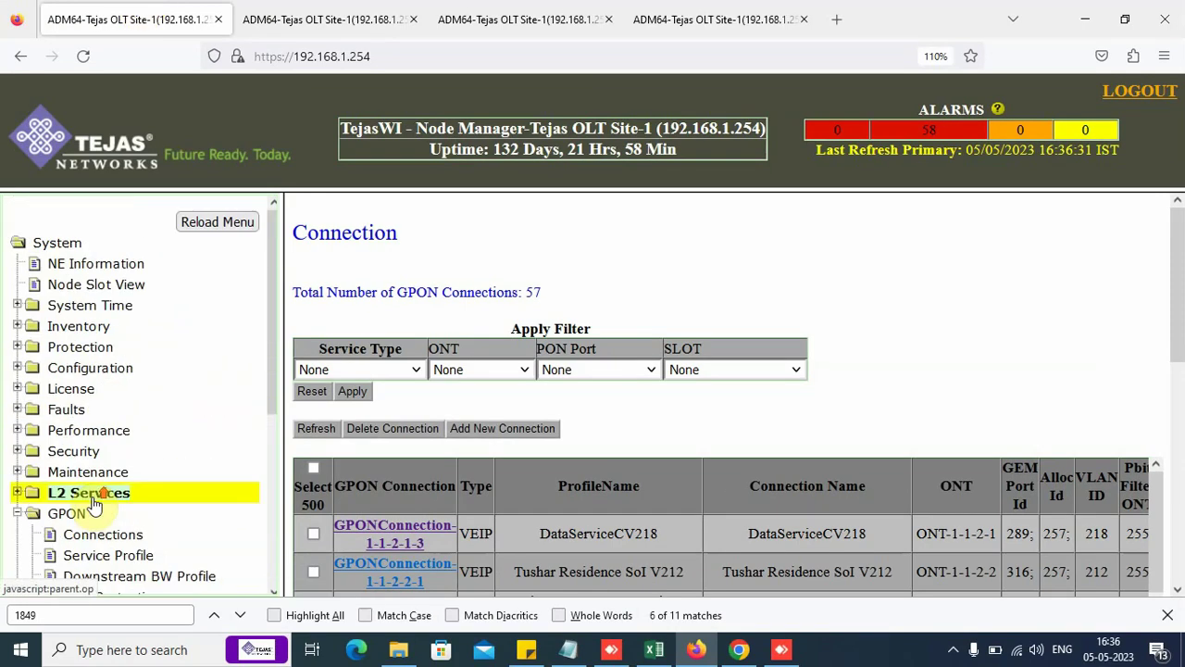
click(92, 493)
click(92, 510)
scroll(116, 523, down, 3)
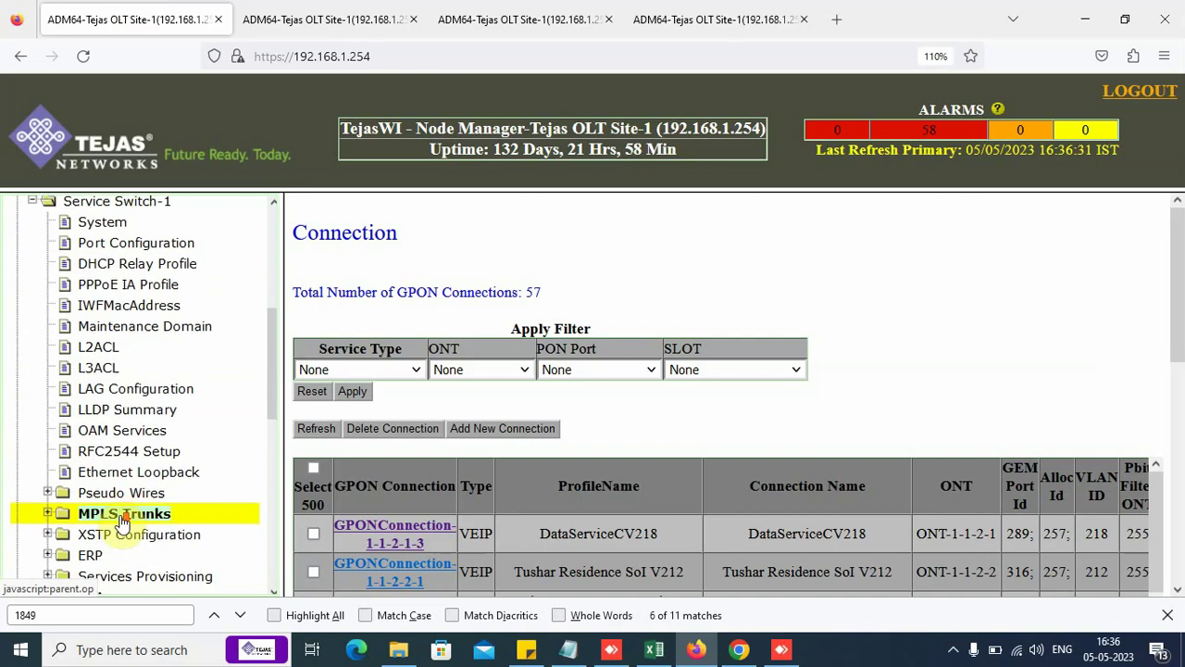
click(139, 575)
scroll(139, 575, down, 3)
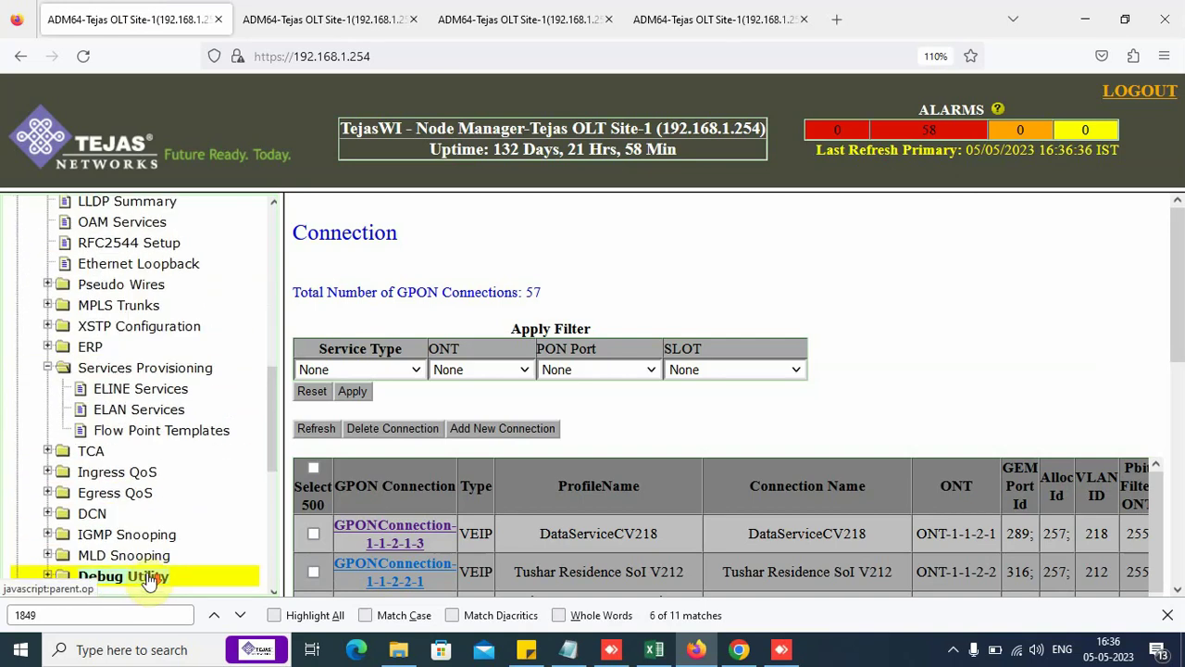
click(182, 431)
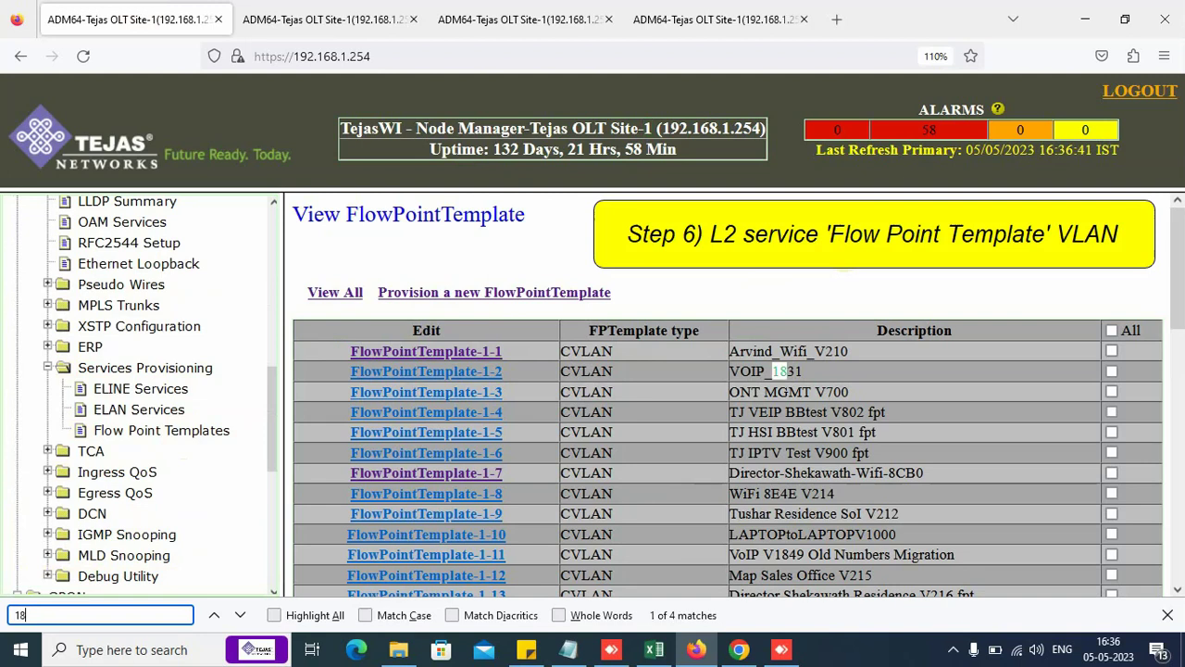
Step: Verify FlowPointTemplate-1-11's class rule covers CVLAN range 1849 - 1849
key(BackSpace)
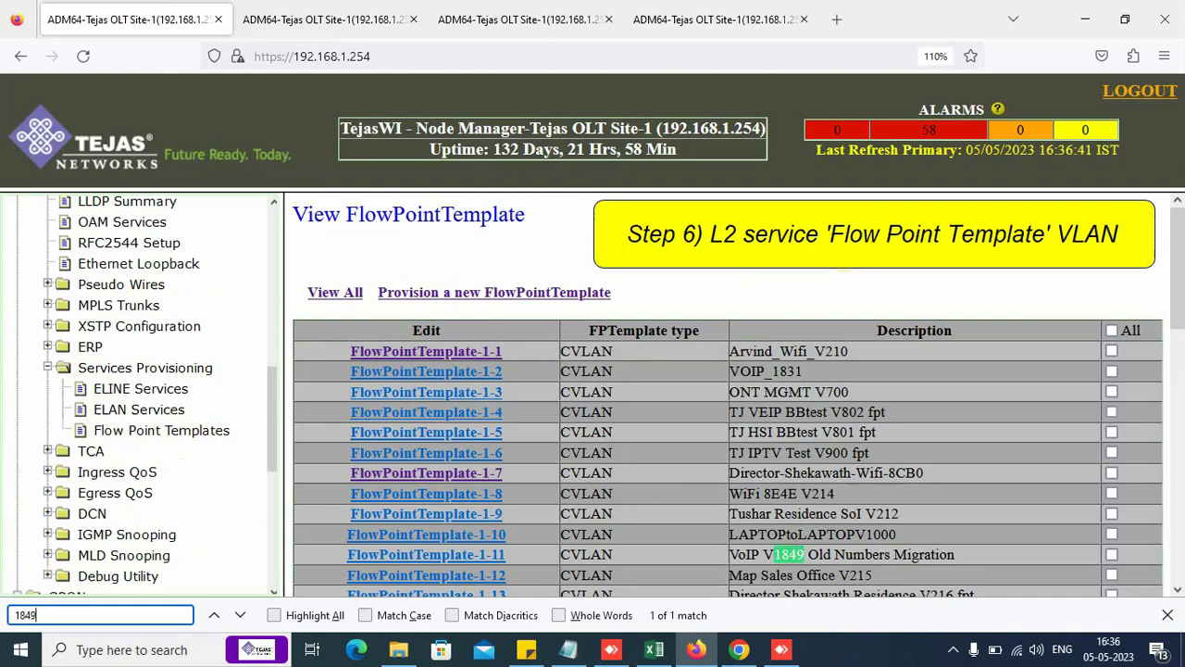
scroll(963, 442, down, 2)
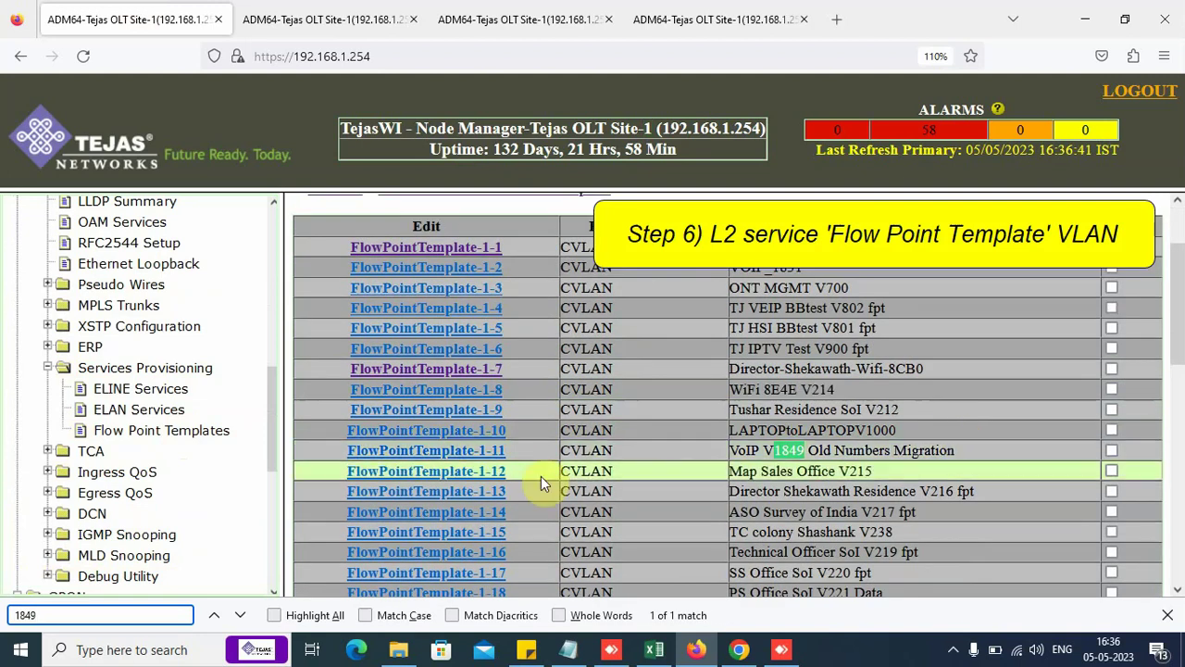
click(491, 452)
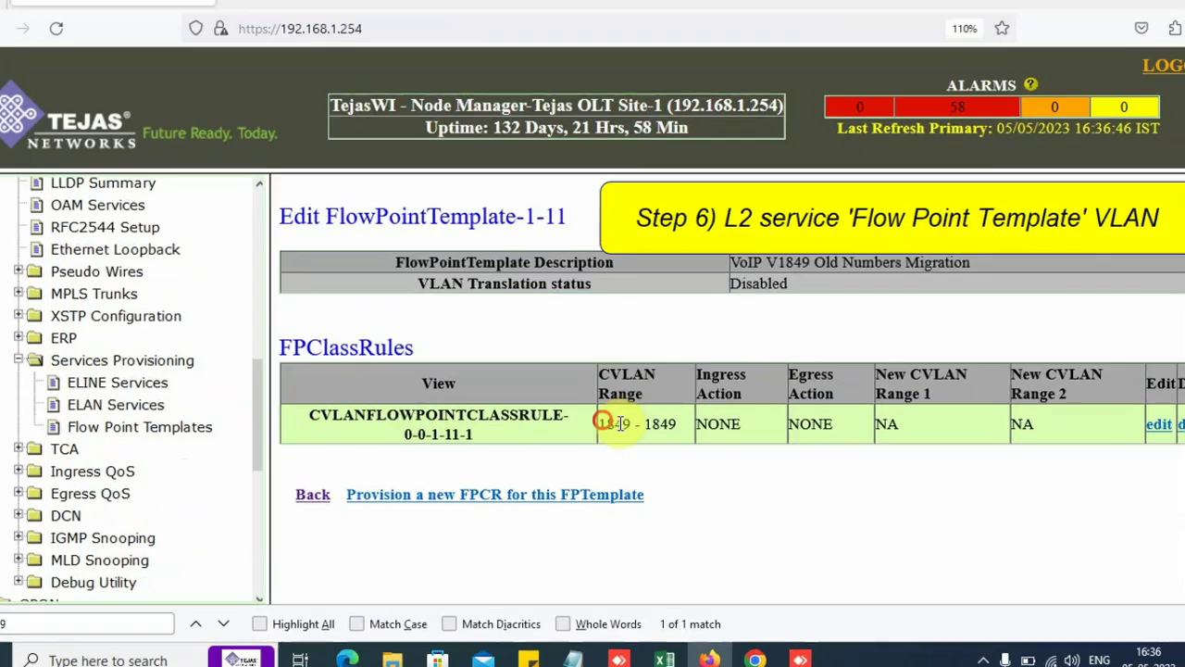
drag(595, 427, 655, 427)
click(690, 476)
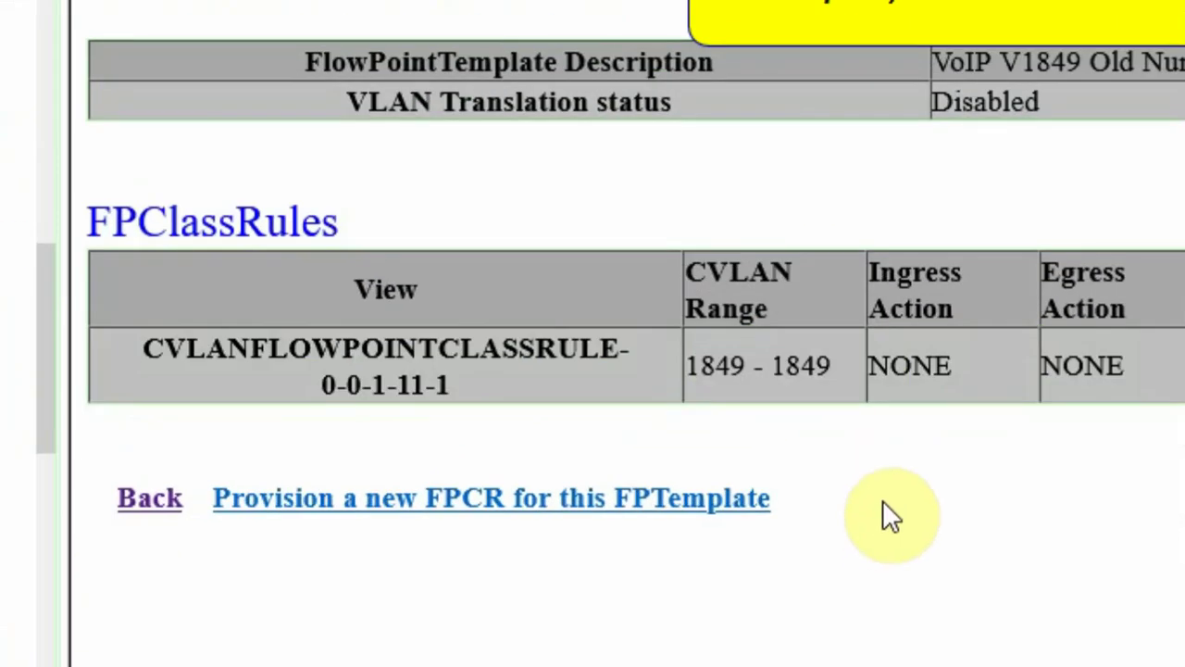
click(11, 328)
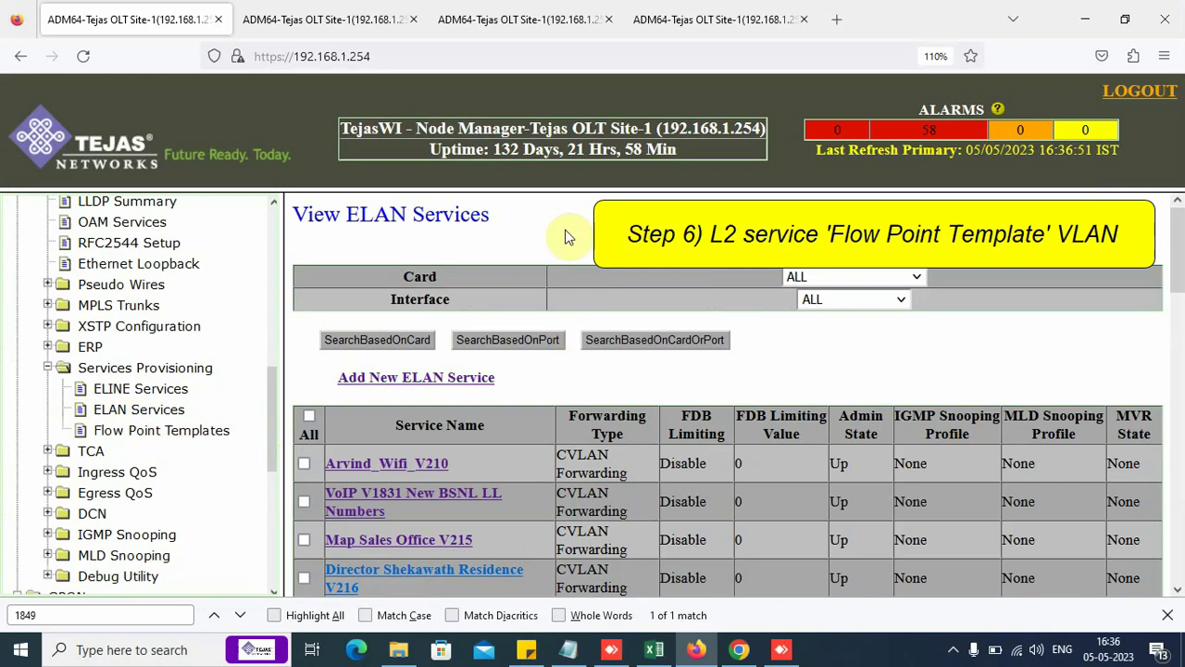
Step: Find 1849 and open VoIP V1849 Old Numbers Migration in a new tab to review its flow points
text(1849)
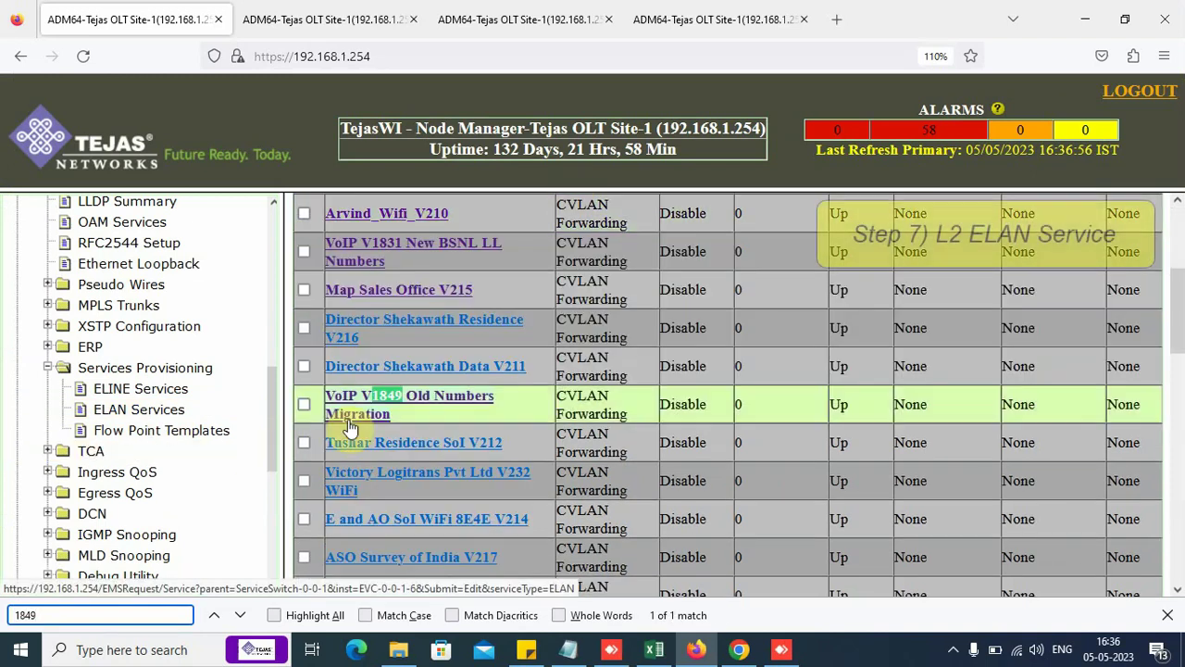
right_click(350, 412)
click(384, 80)
click(319, 19)
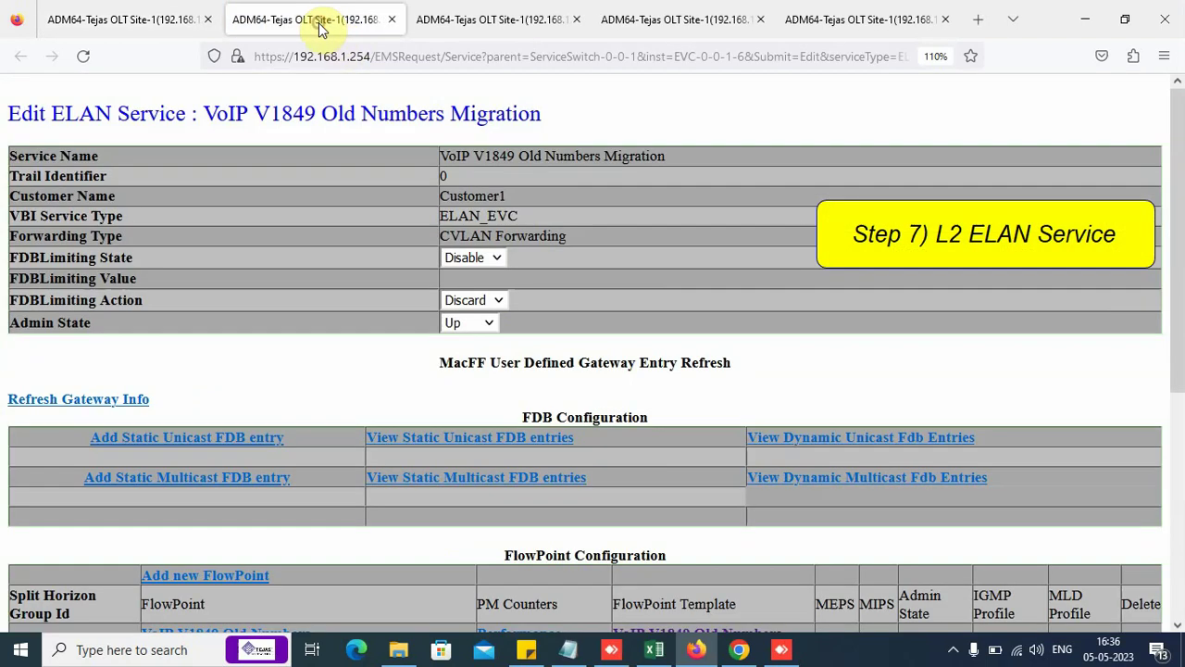
drag(249, 113, 315, 115)
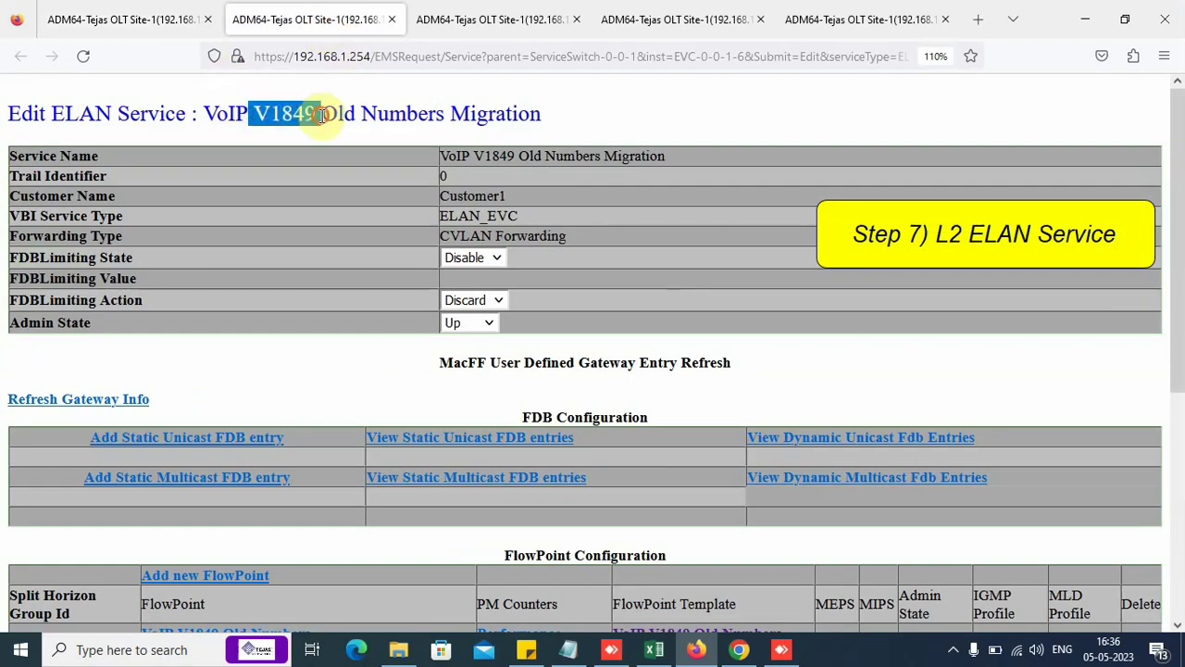
click(317, 115)
scroll(314, 401, down, 3)
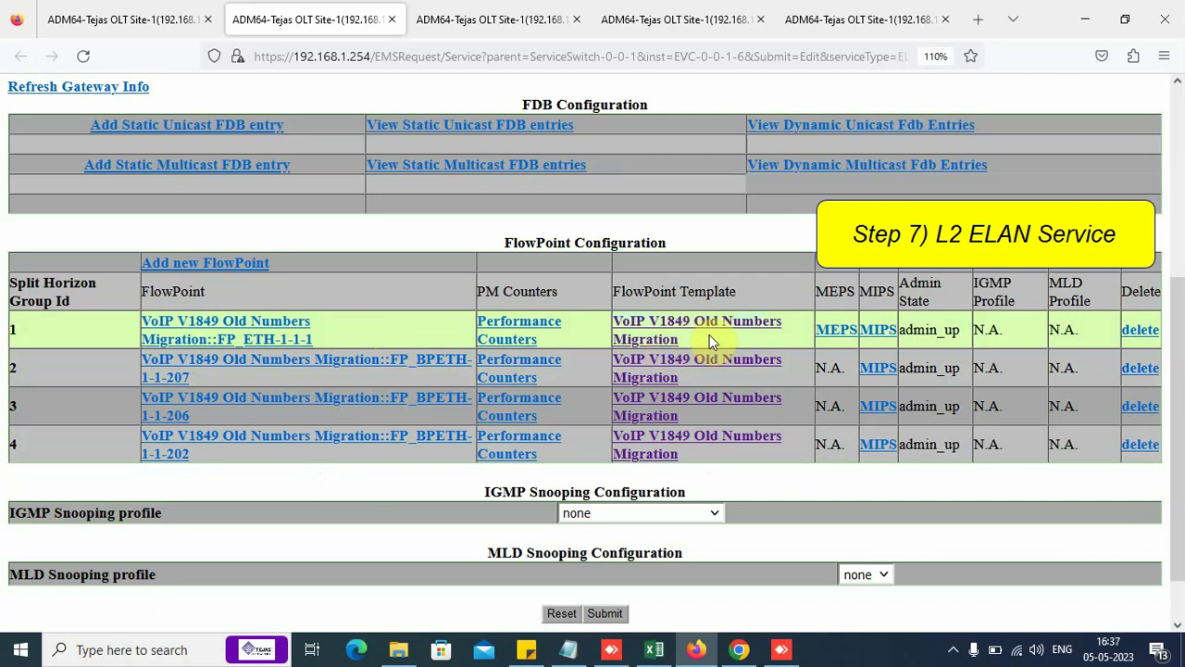
scroll(709, 336, up, 3)
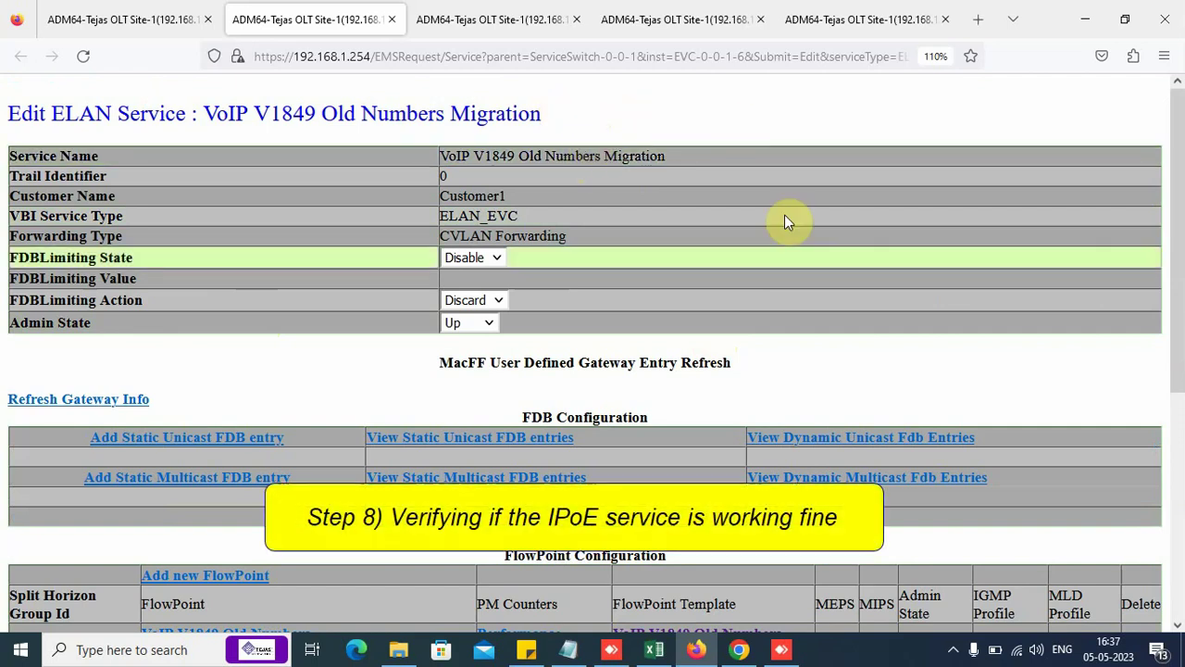
Step: Bring Chrome forward and check which Wi-Fi network the PC is connected to
click(739, 649)
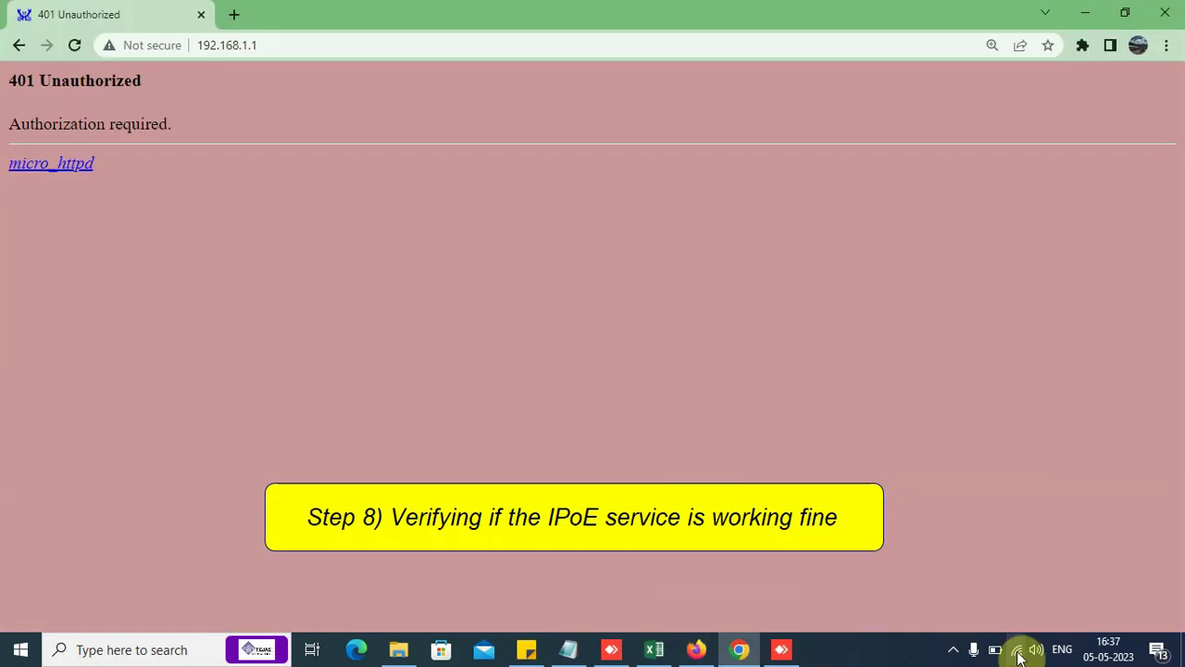
click(1019, 651)
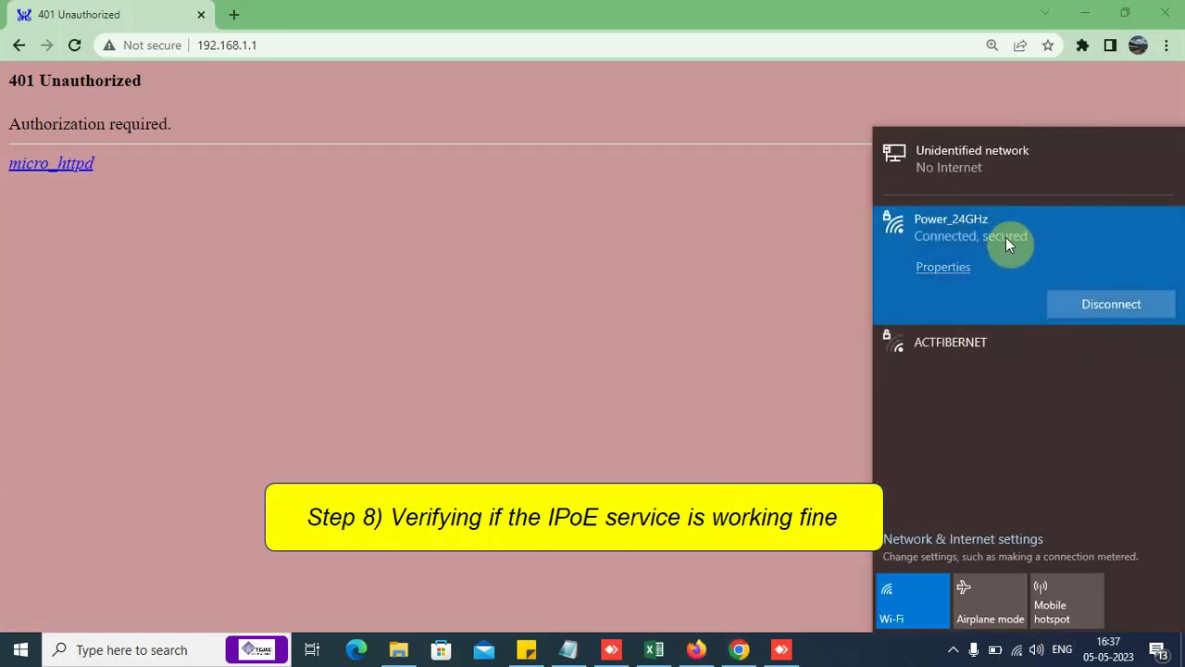
click(491, 285)
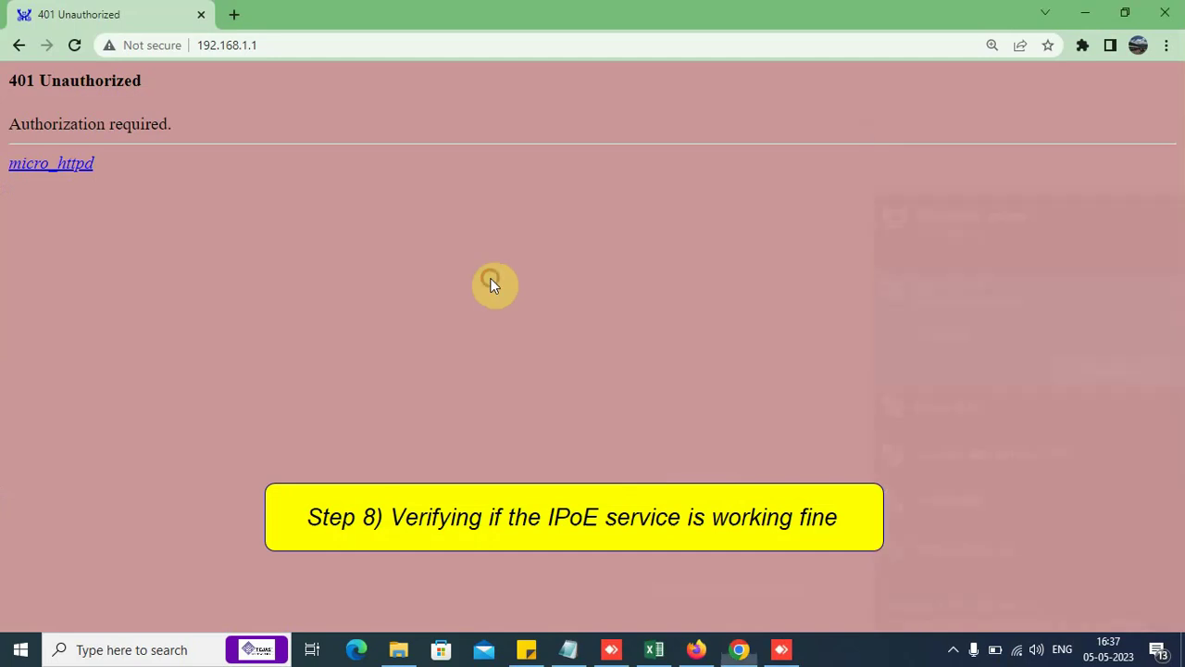
Step: Reload the ONT page at 192.168.1.1 and sign in with its username and password
click(76, 46)
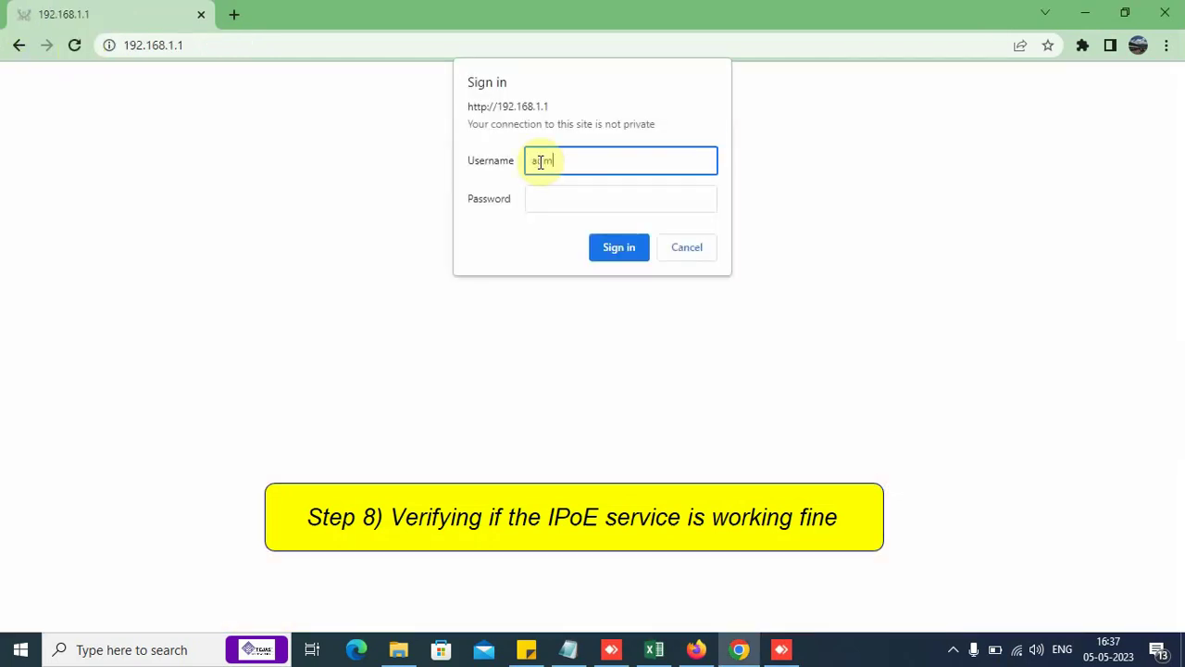
key(Tab)
text(adm)
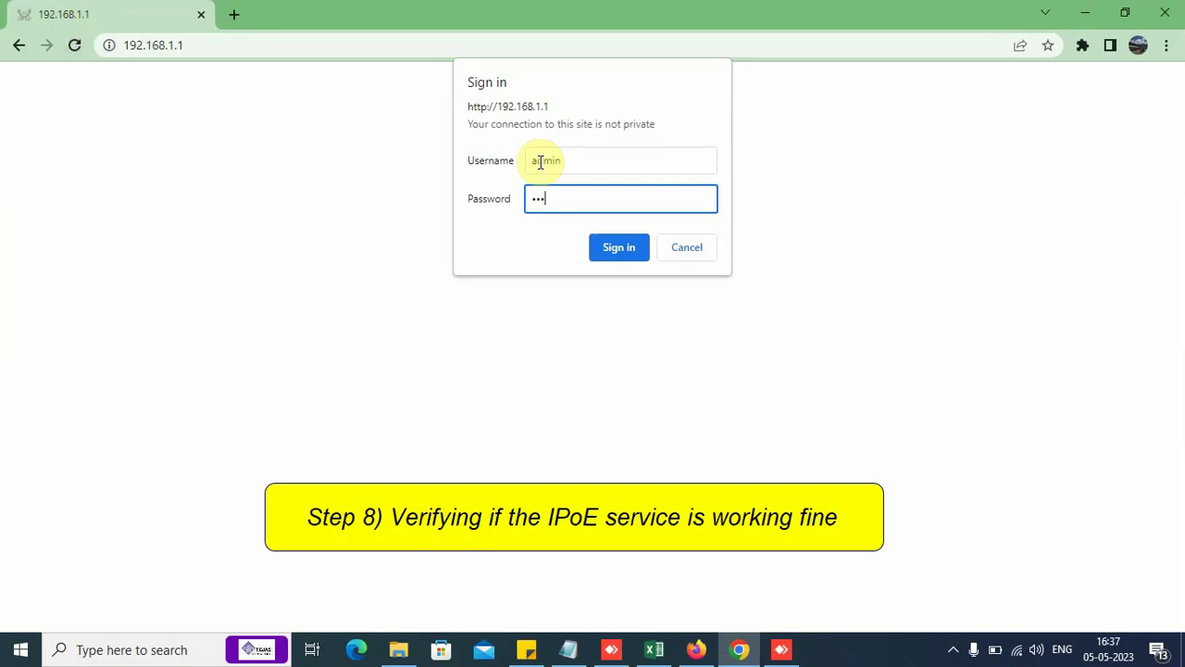
text(in)
key(Return)
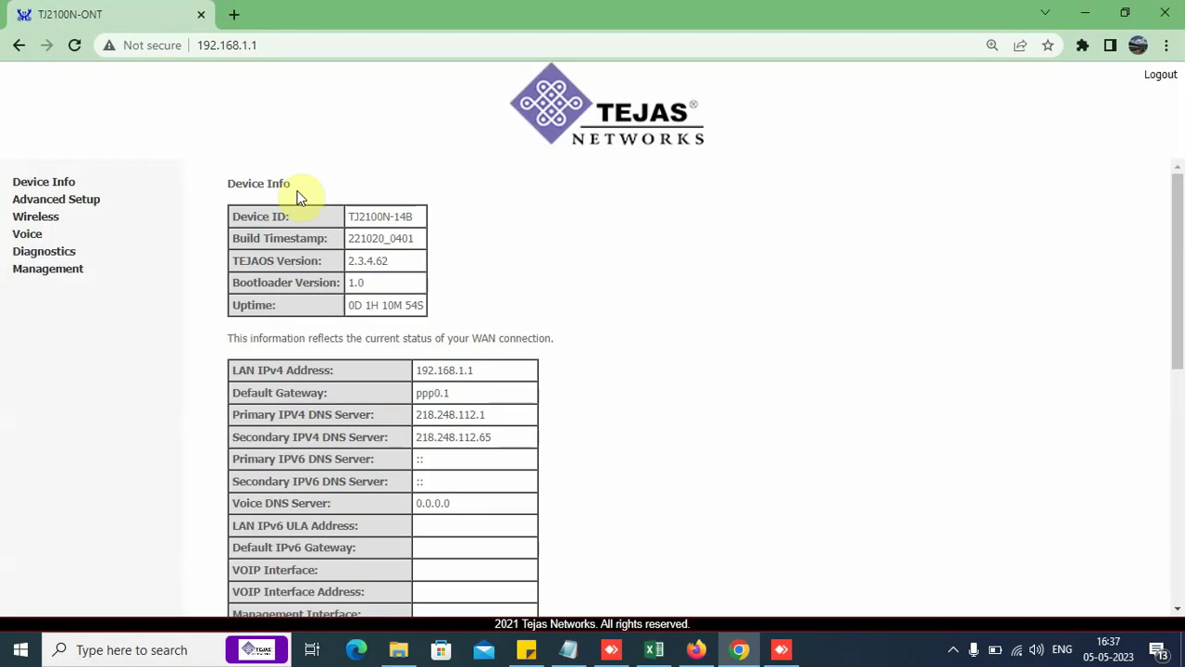
Step: Open the ONT's WAN Info table by way of Device Info and PON Info
click(23, 184)
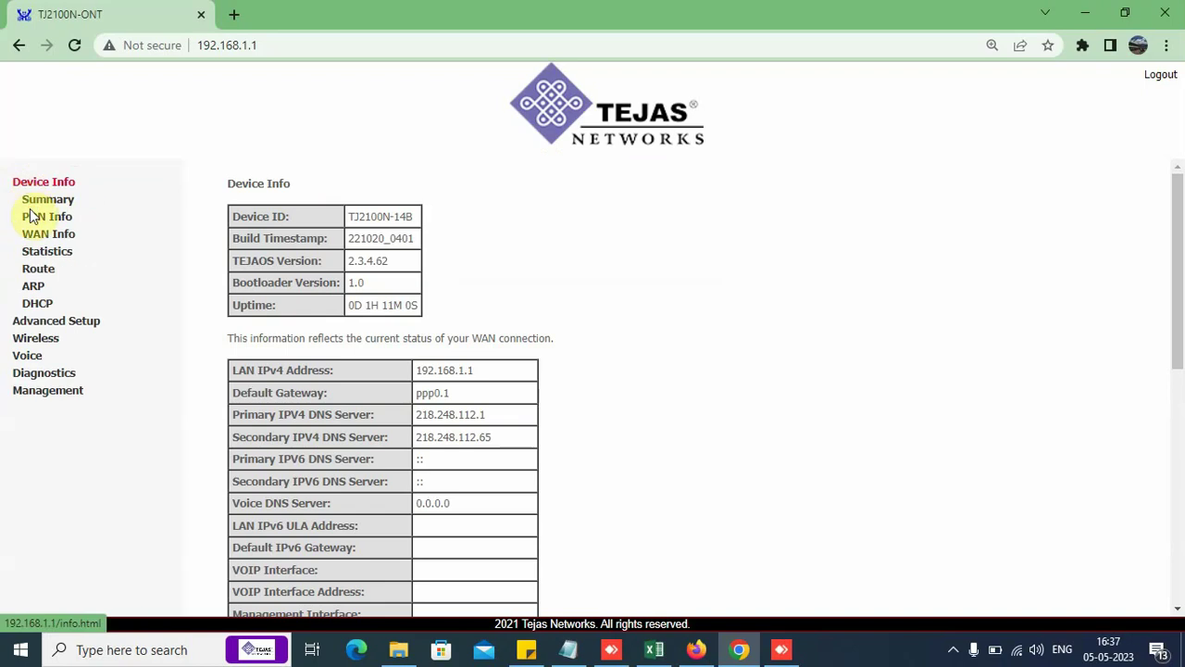
click(35, 219)
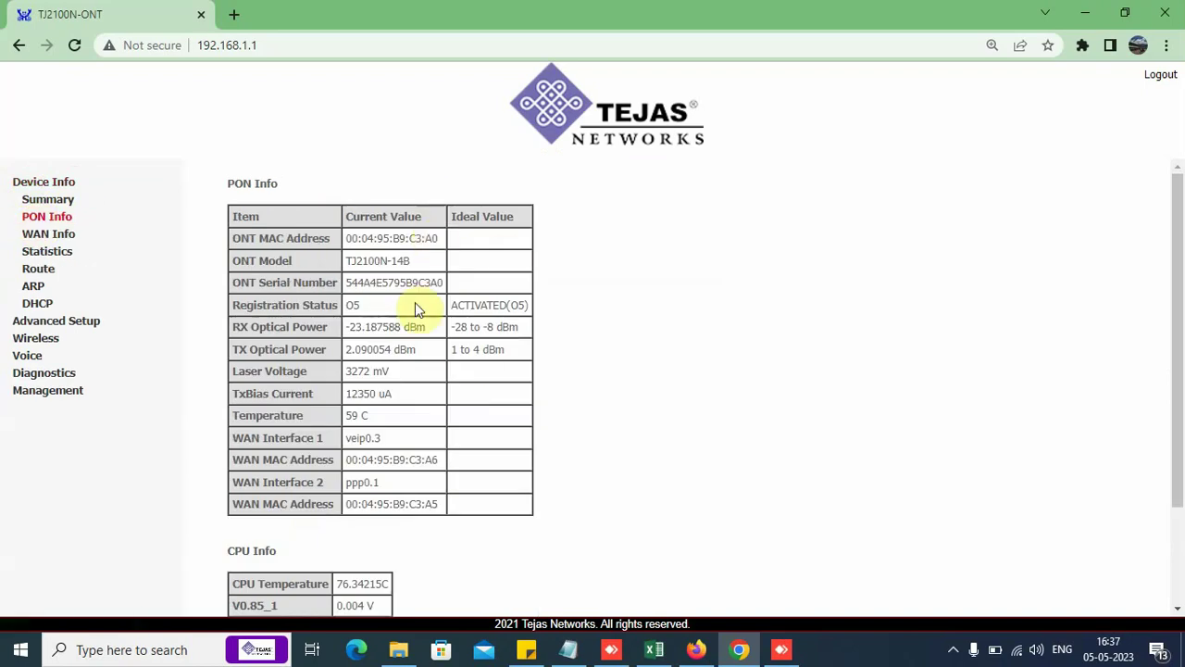
click(44, 239)
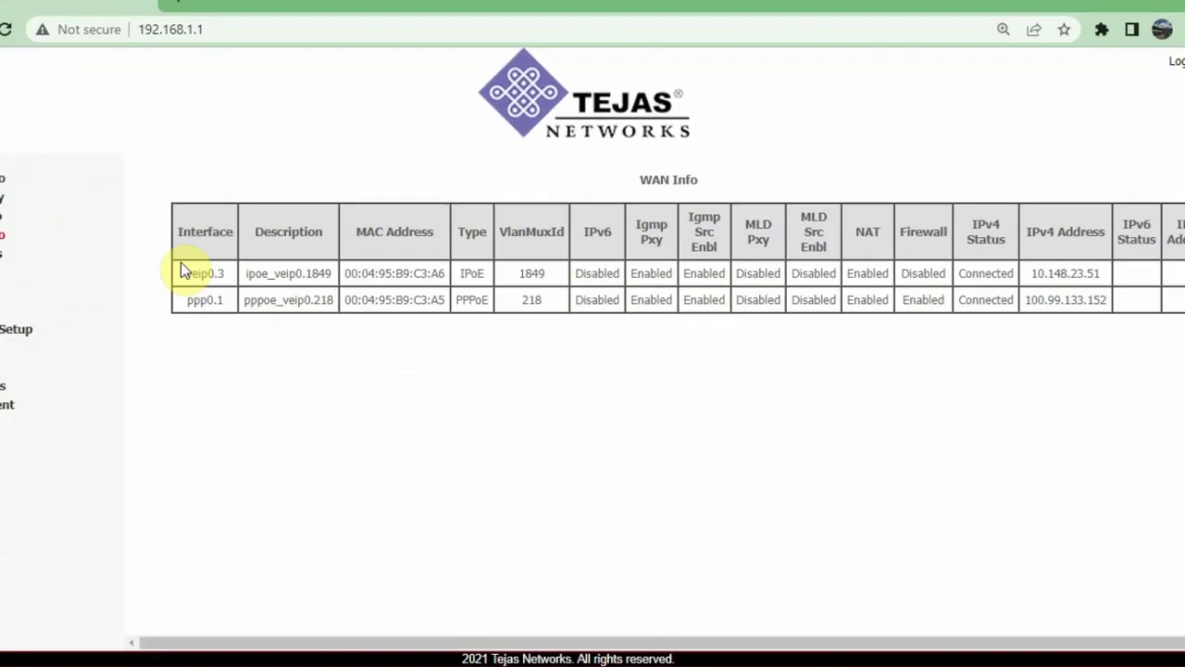
Step: Highlight the ipoe_veip0.1849 row, its IPv4 address 10.148.23.51 and MAC 00:04:95:B9:C3:A6
drag(183, 272, 345, 281)
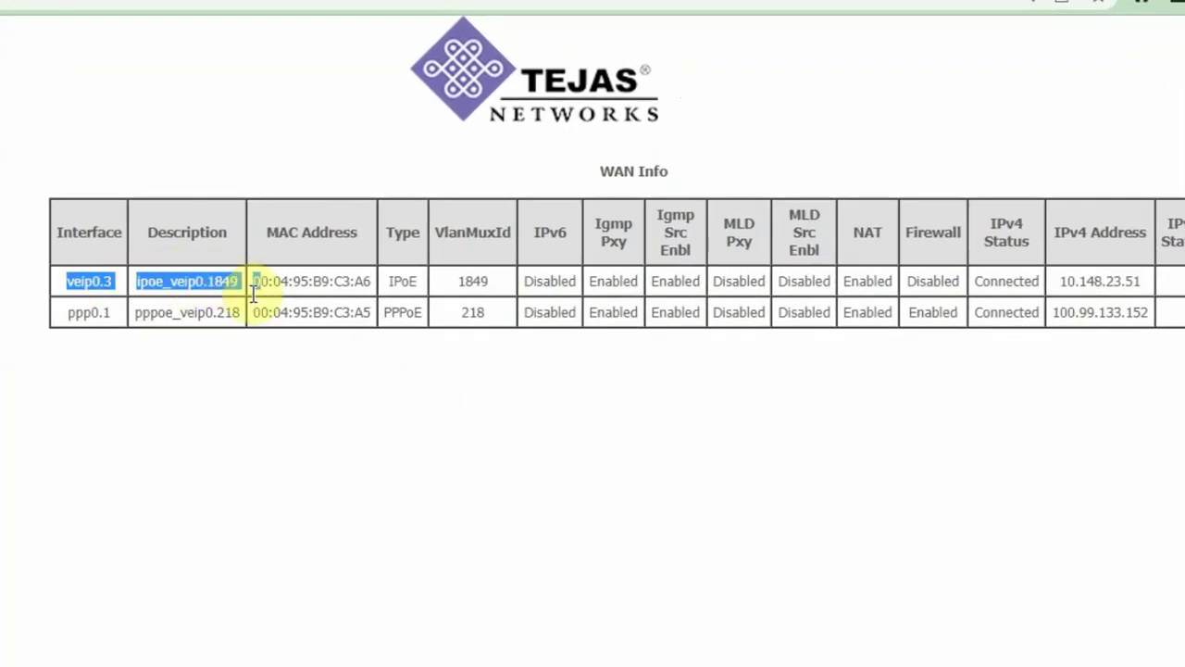
drag(253, 290, 573, 283)
drag(1063, 281, 1148, 287)
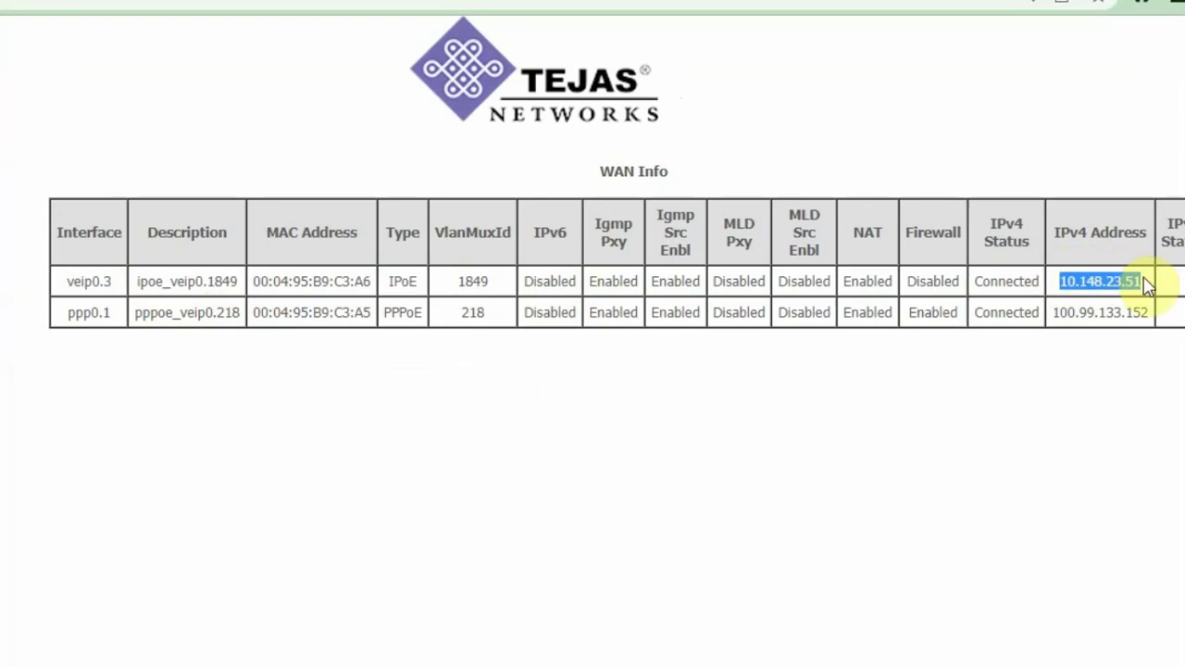
click(1148, 283)
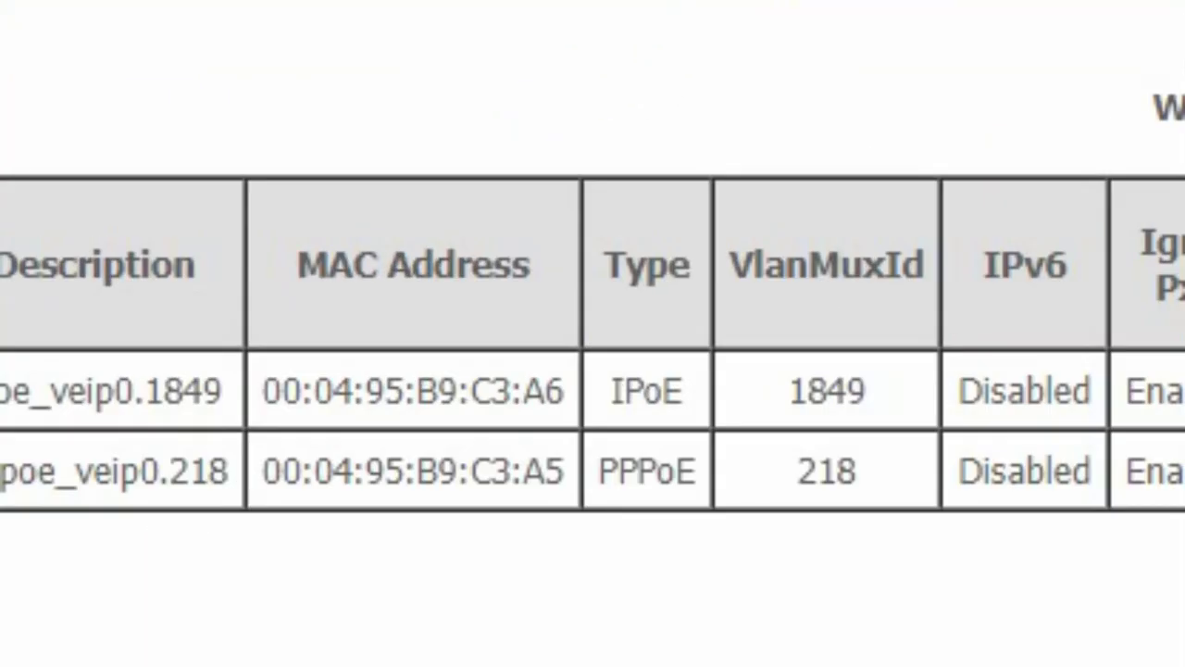
drag(278, 392, 574, 388)
click(570, 375)
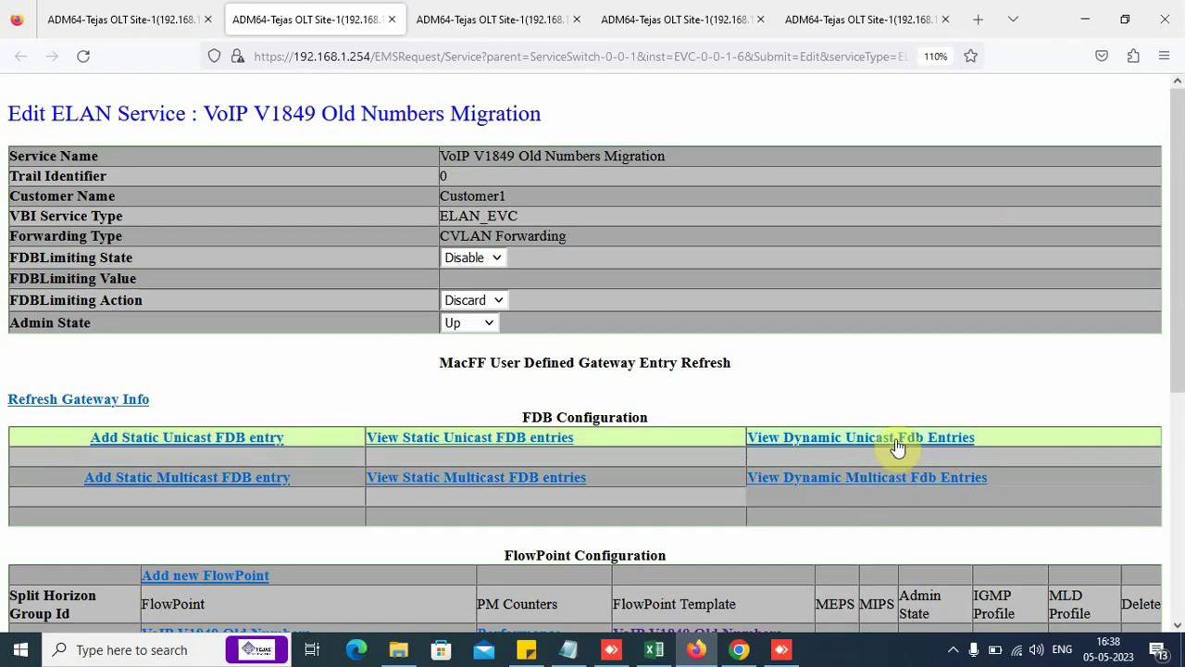
Step: Open V1849's dynamic unicast FDB entries in a new tab and highlight MAC 00:04:95:b9:c3:a6
right_click(897, 447)
click(934, 196)
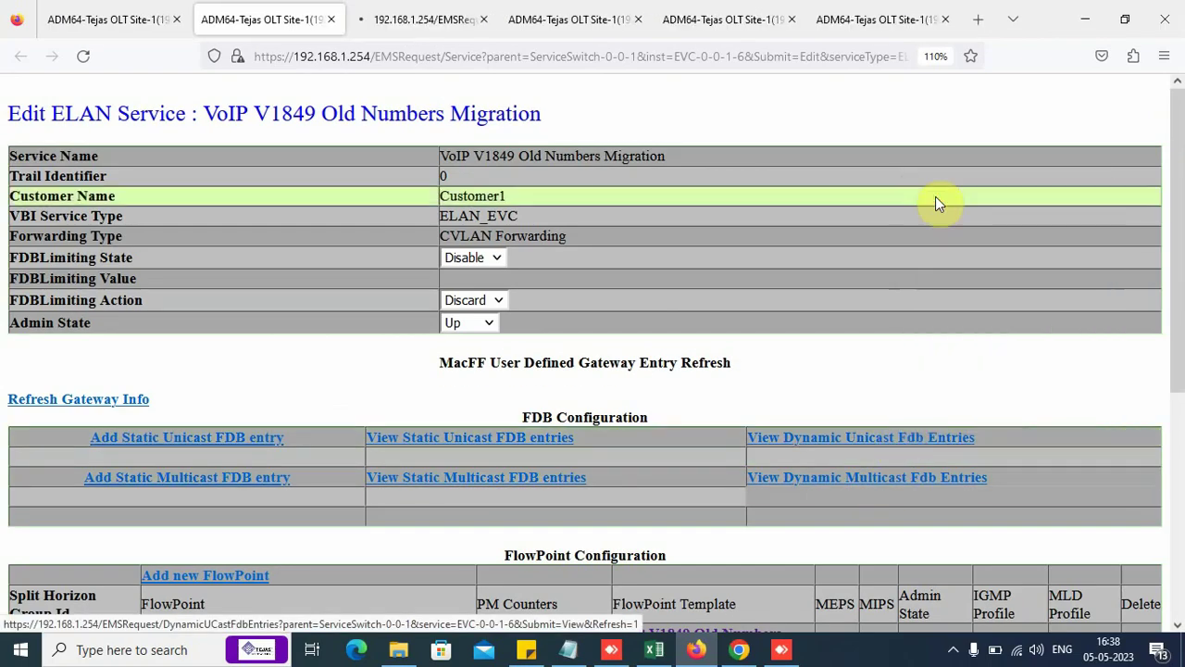
click(404, 21)
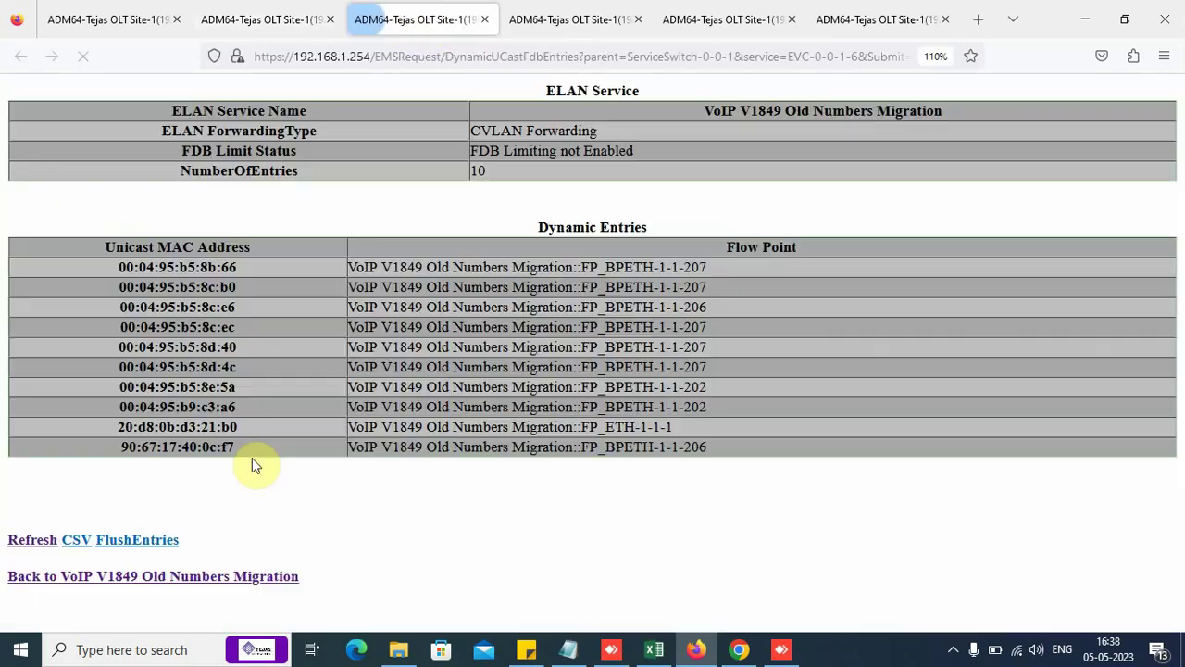
drag(705, 407, 129, 408)
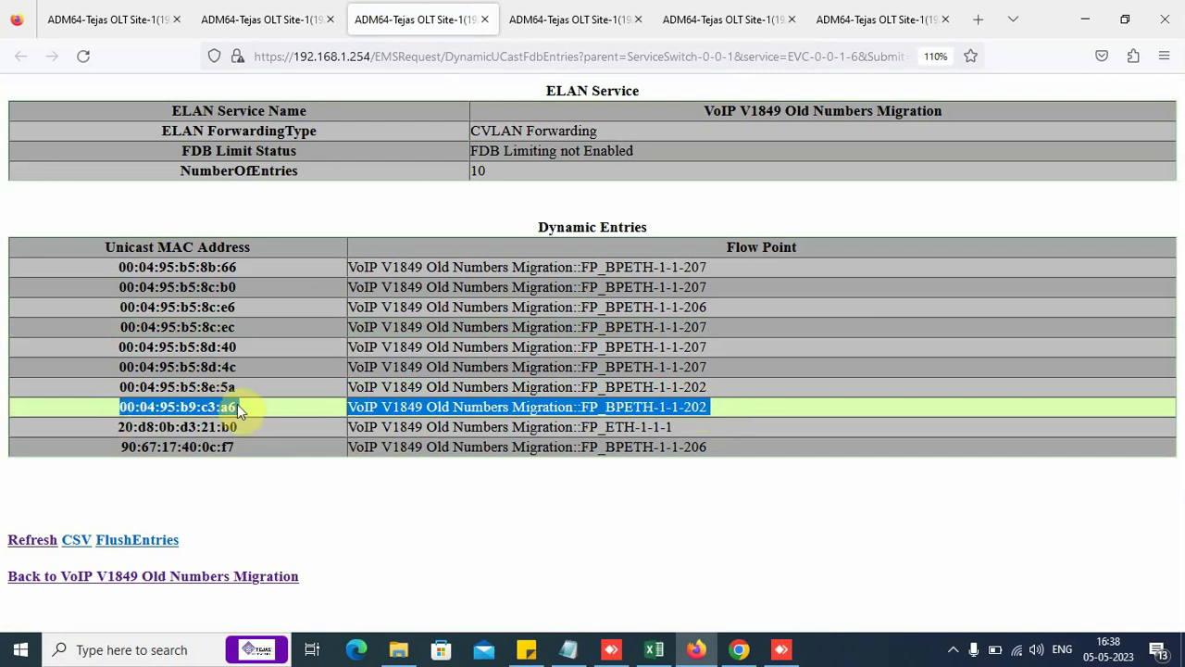
drag(246, 414, 113, 414)
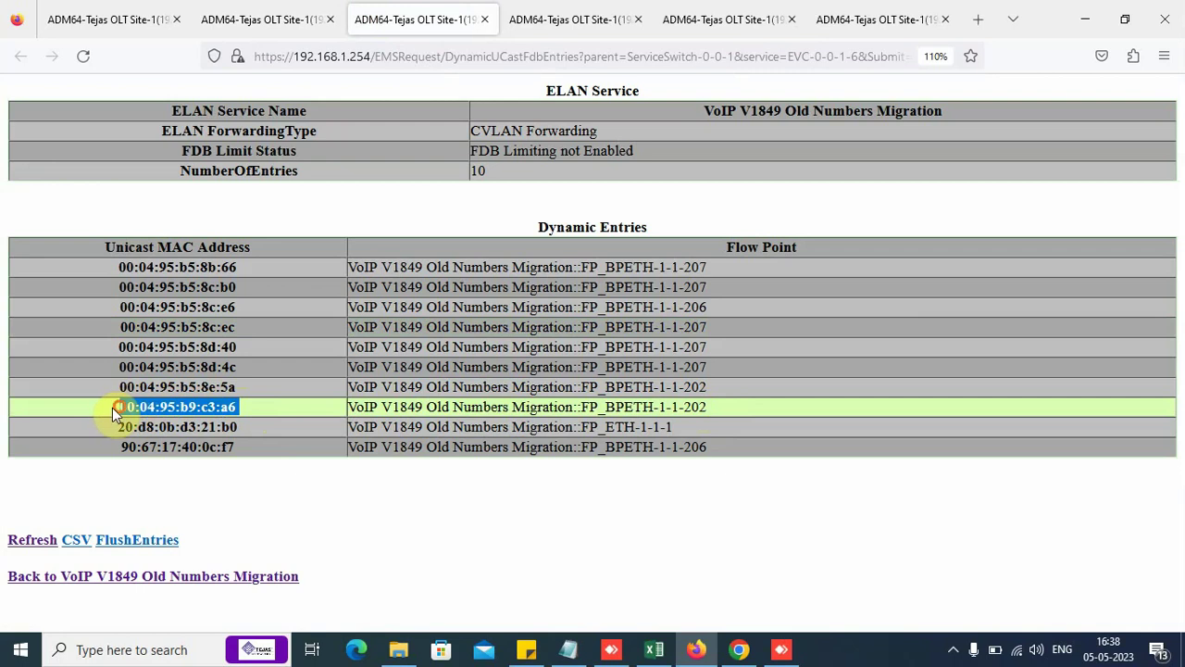
Step: Return to the V1849 edit page, then highlight the IPoE connection heading in Notepad
click(273, 11)
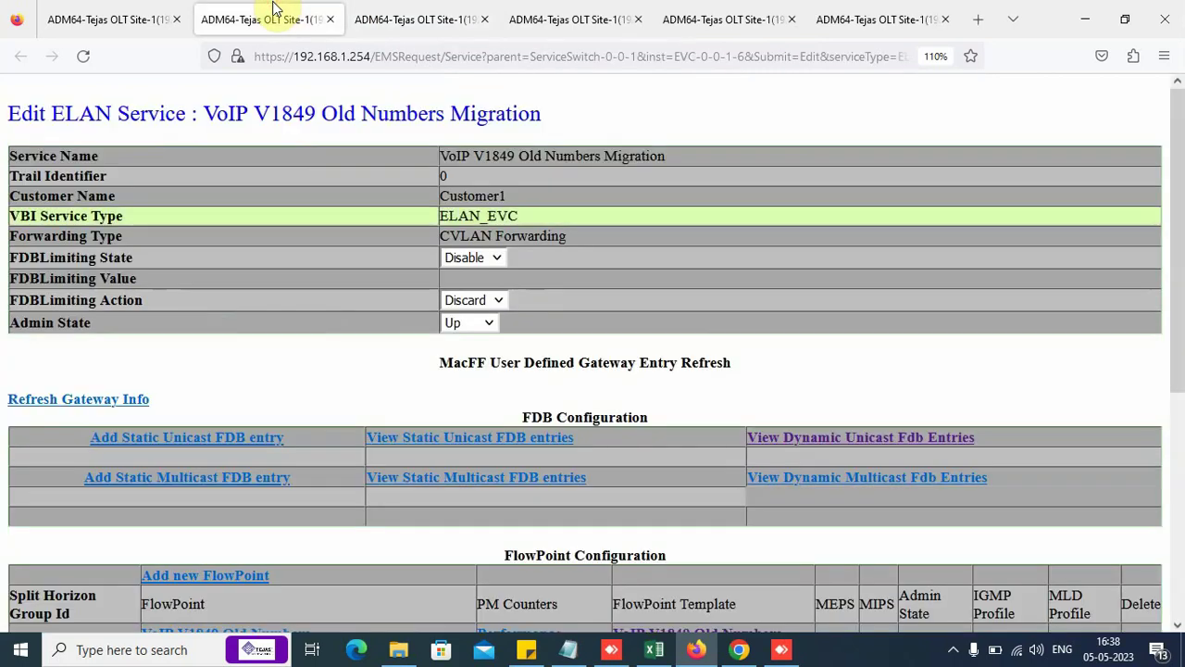
scroll(648, 482, down, 4)
key(alt+Tab)
click(5, 104)
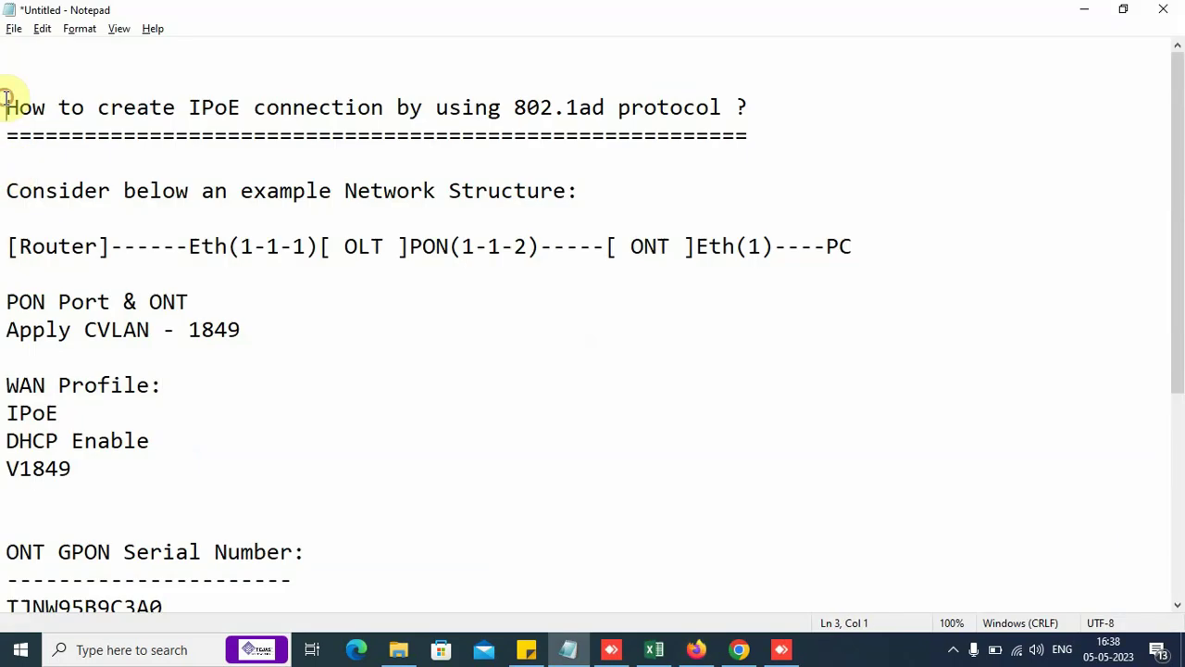
drag(6, 102, 820, 148)
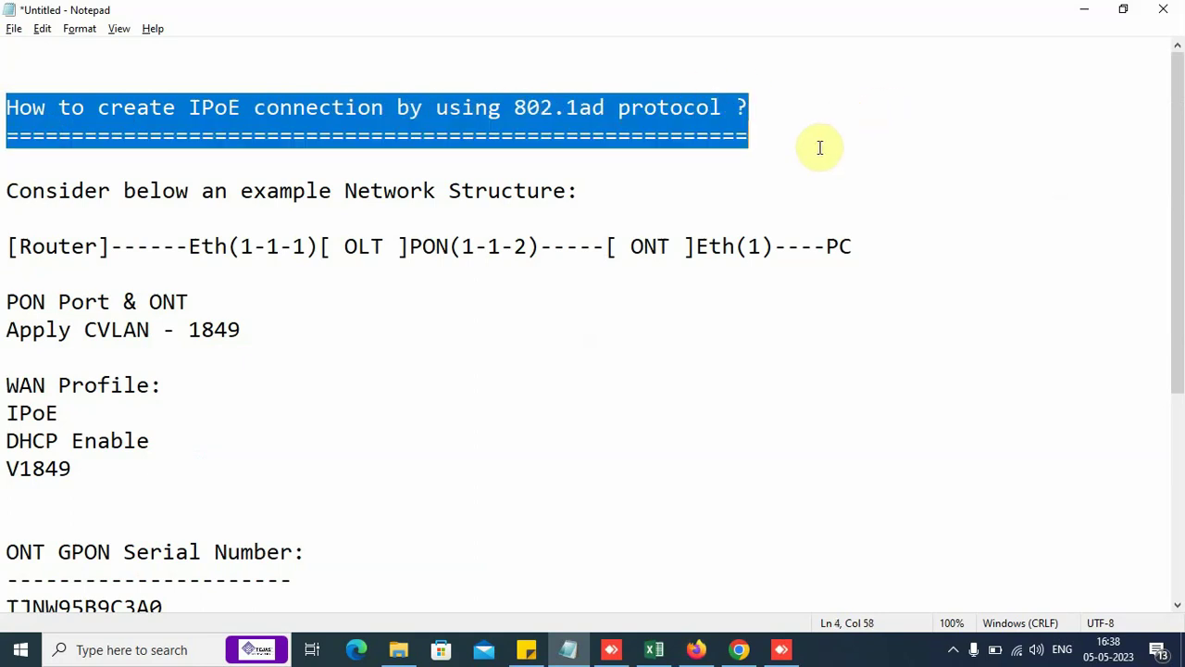